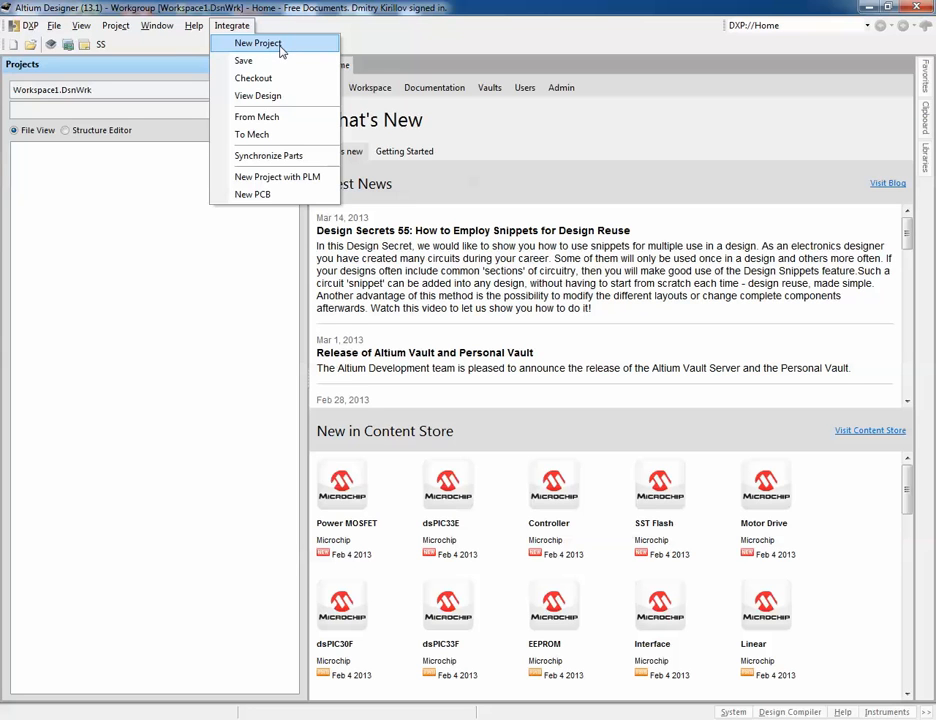
Step: Open the Integrate New Project dialog and review its project source tabs and template options
click(285, 45)
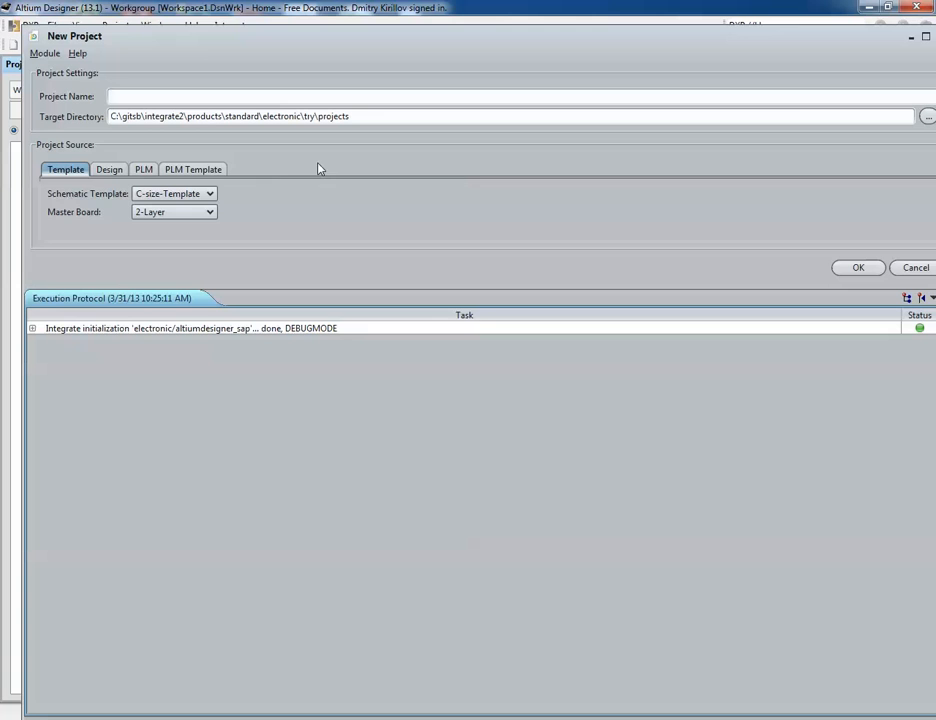
click(190, 171)
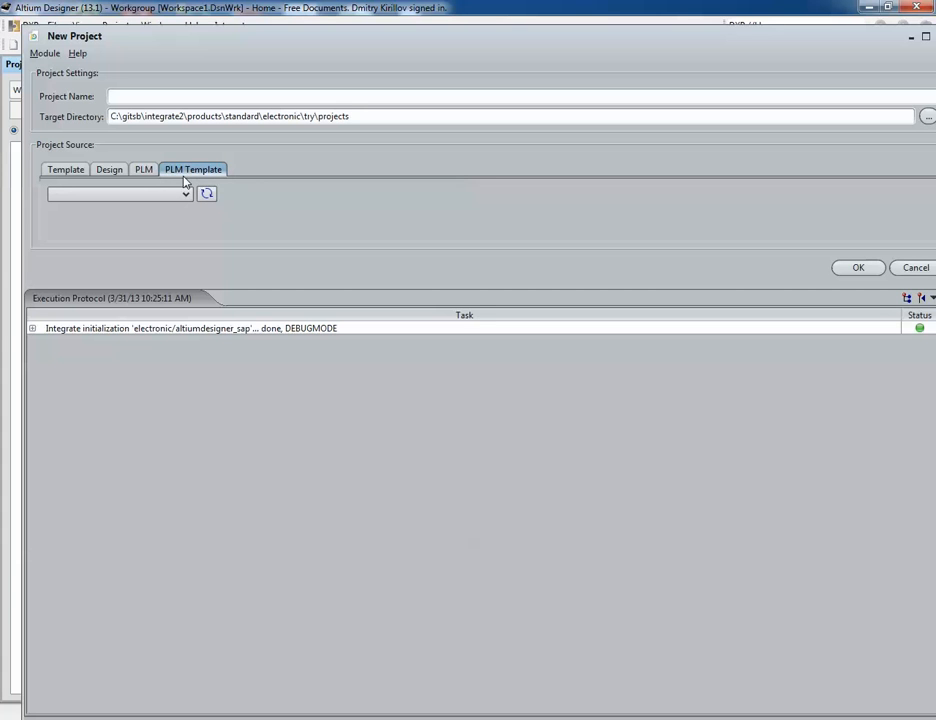
click(146, 173)
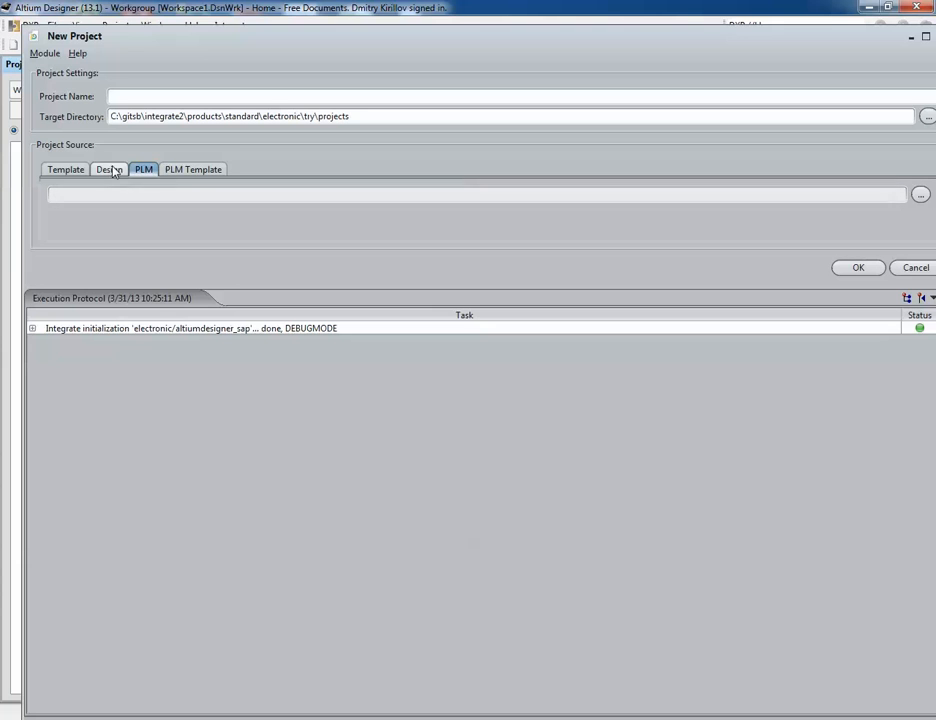
click(104, 171)
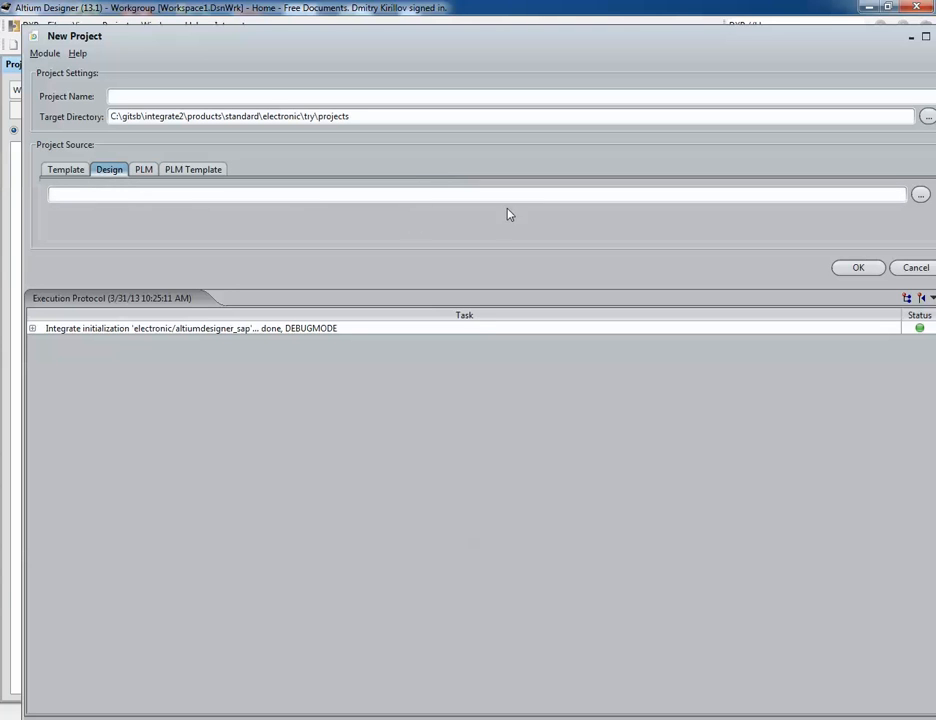
click(58, 173)
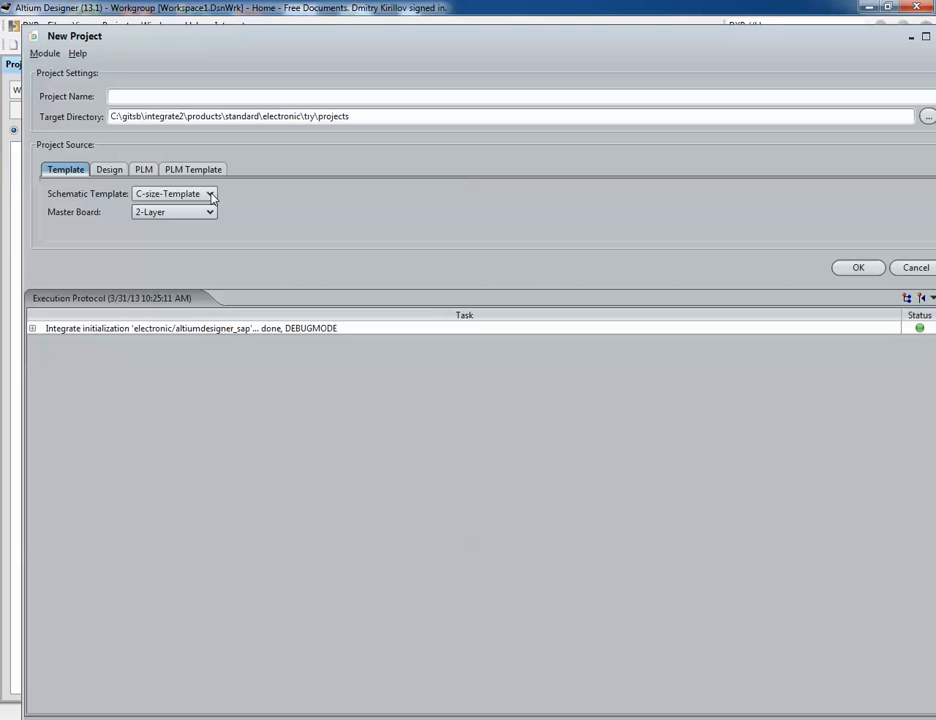
click(212, 196)
click(212, 196)
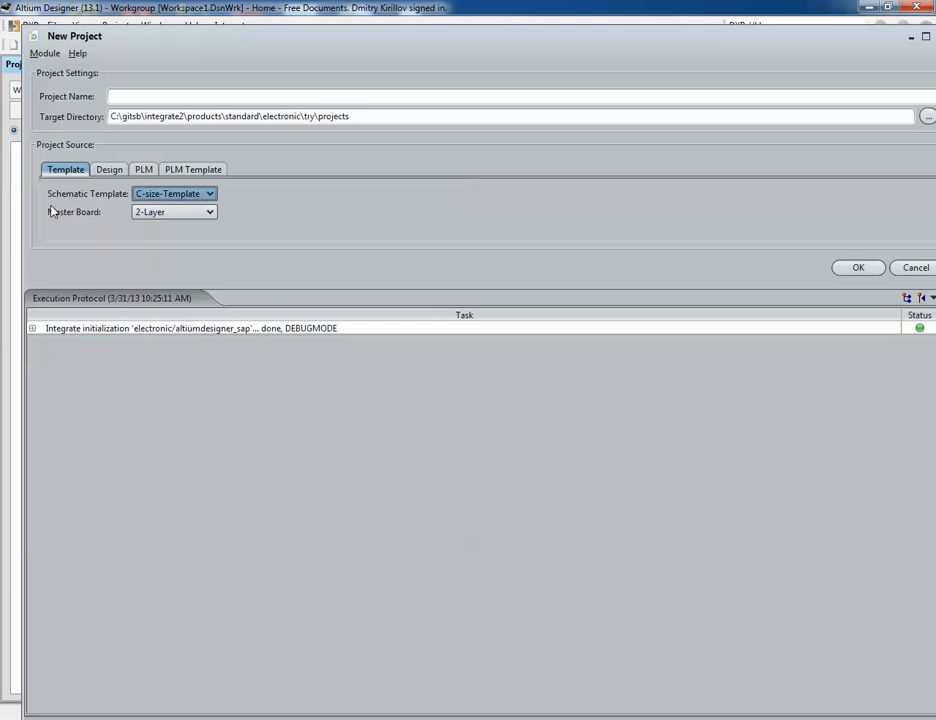
click(197, 221)
click(200, 220)
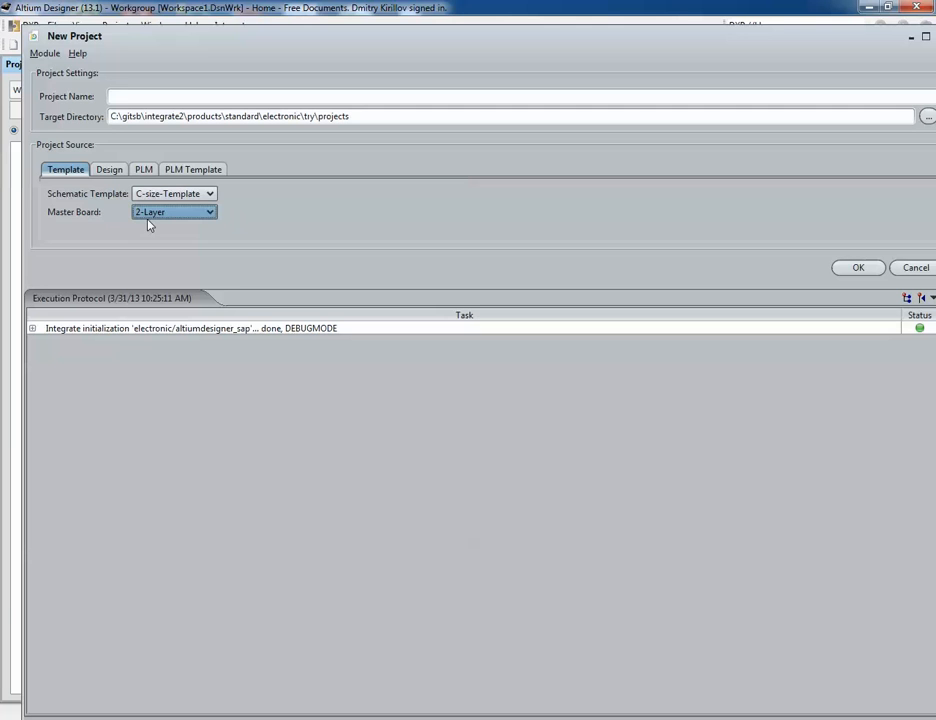
Step: Create the new project named VIDEO1
click(127, 93)
text(VIDEO1)
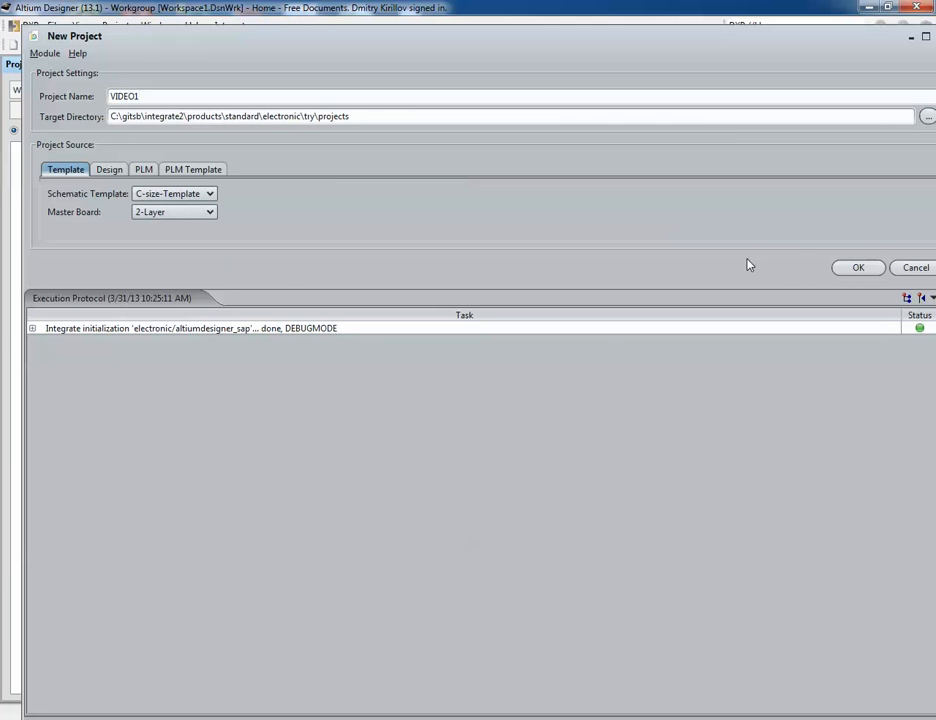
key(Return)
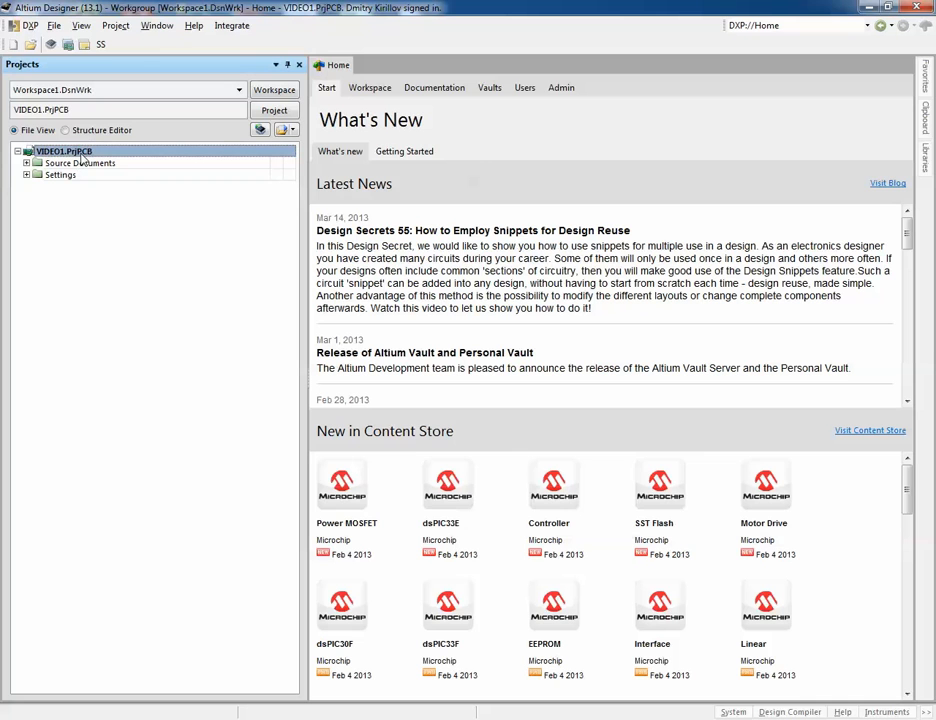
Step: Expand the project's Source Documents, Settings, Database Link Files and Output Job Files folders
click(26, 163)
click(26, 210)
click(35, 222)
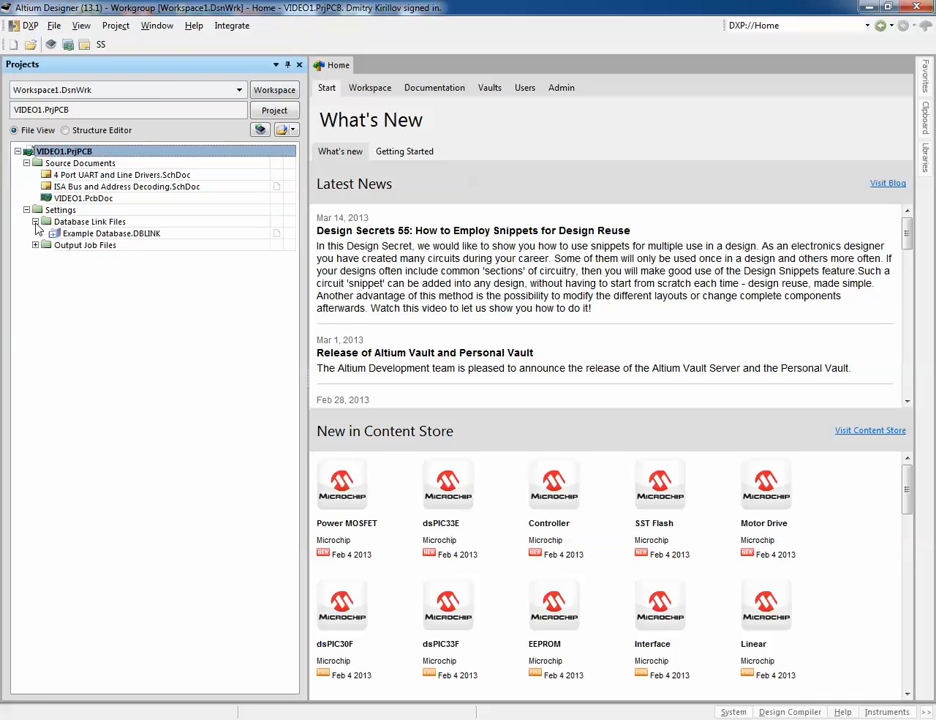
click(35, 245)
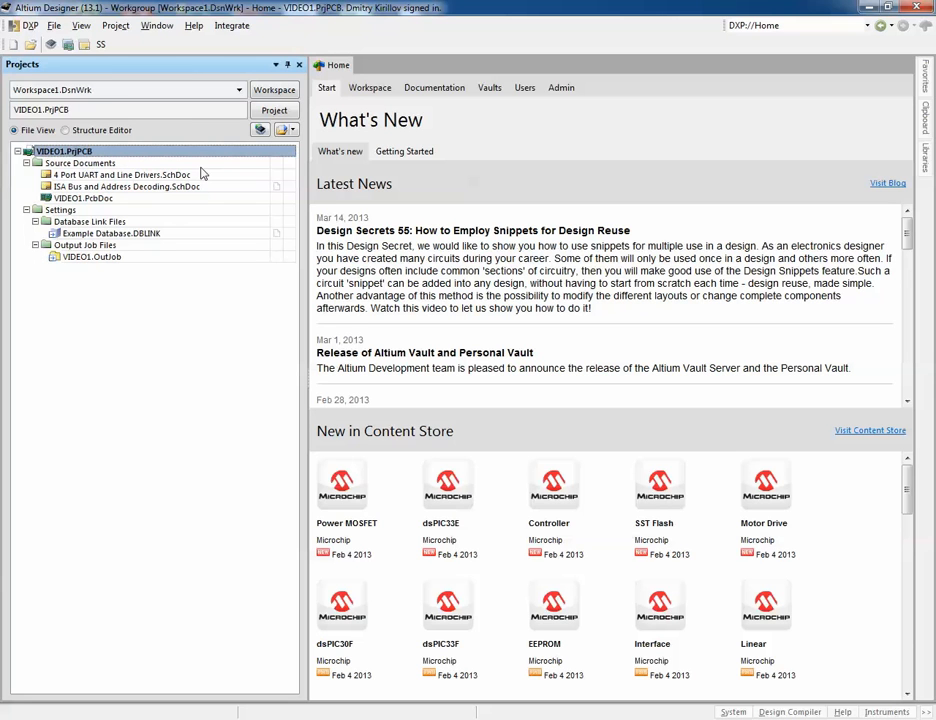
Step: Open the project's Variant Management dialog to review VAR1 and VAR2, then close it
right_click(75, 155)
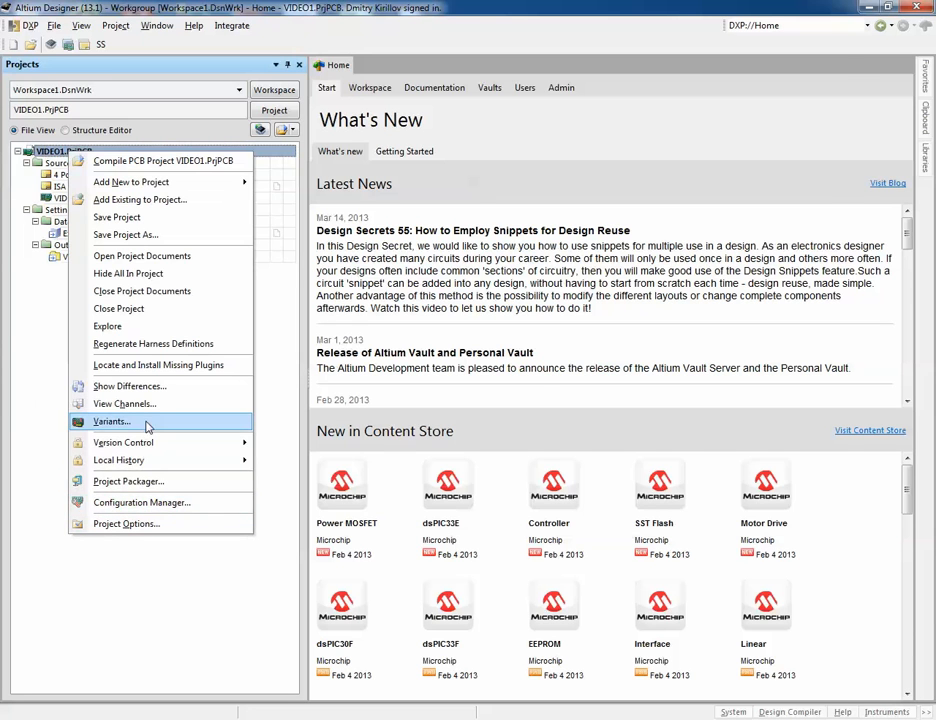
click(113, 421)
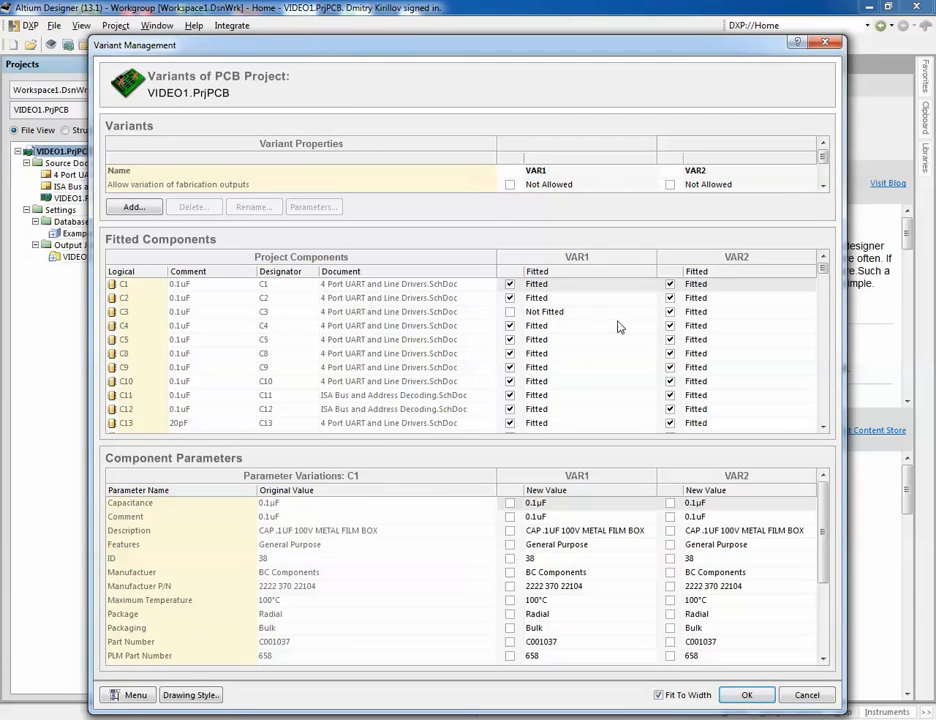
click(741, 694)
Step: Open the 4 Port UART and Line Drivers schematic and the VIDEO1 PCB document, closing the format report tab
double_click(122, 175)
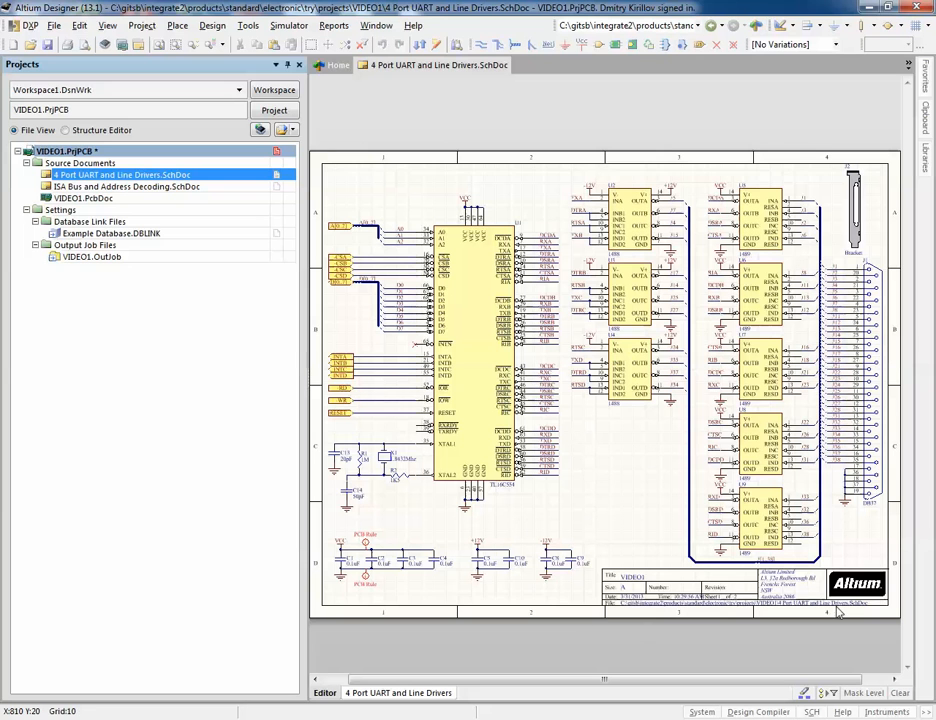
double_click(113, 199)
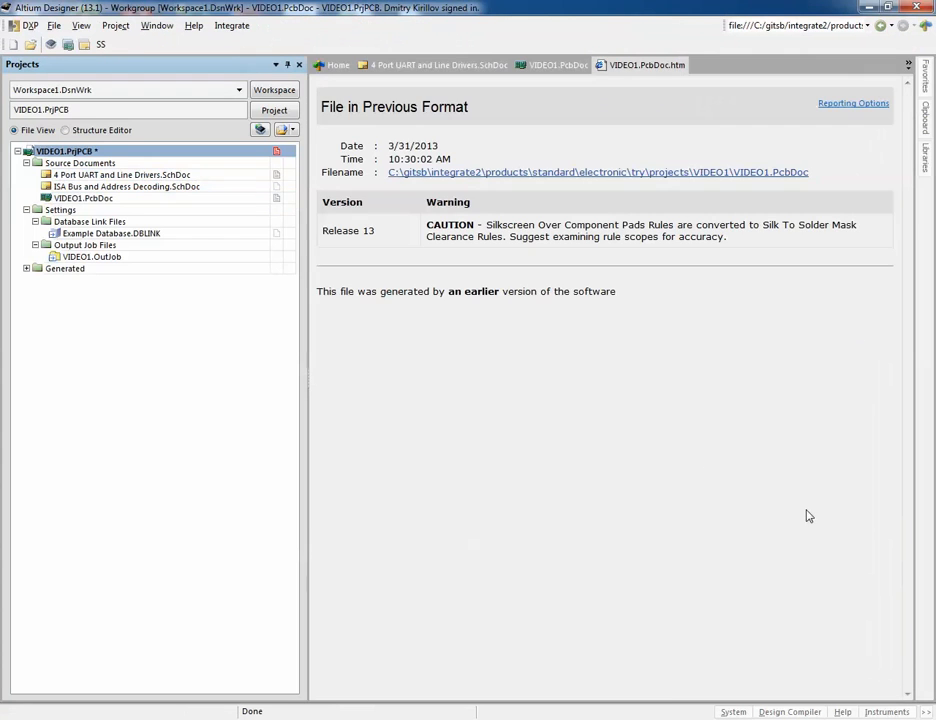
right_click(669, 66)
click(690, 76)
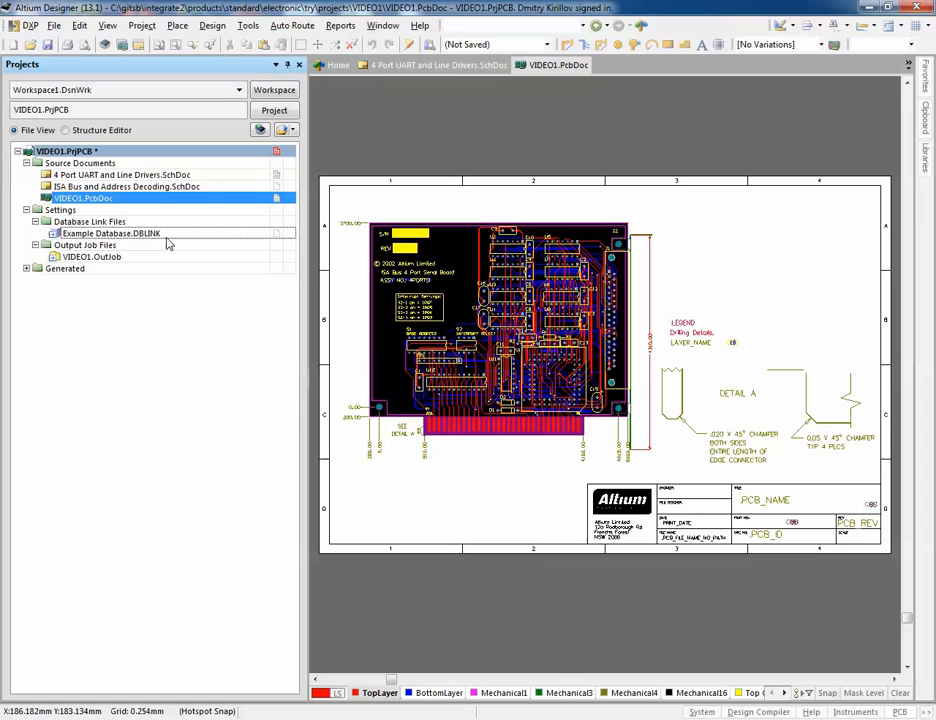
Step: Open the VIDEO1.OutJob output job file, then close it and the PCB document
double_click(91, 256)
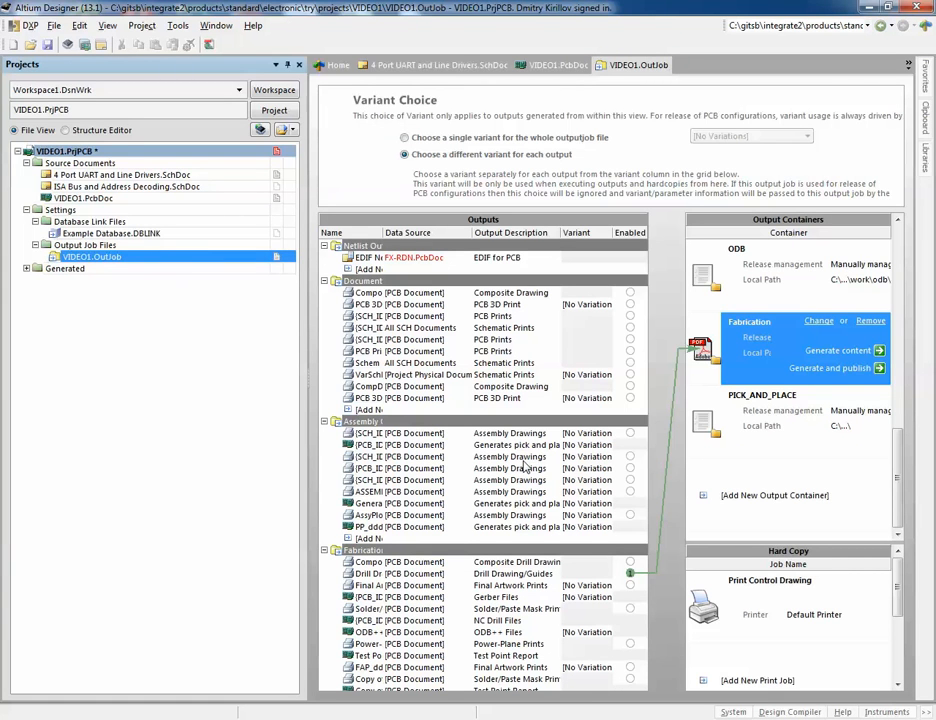
right_click(101, 259)
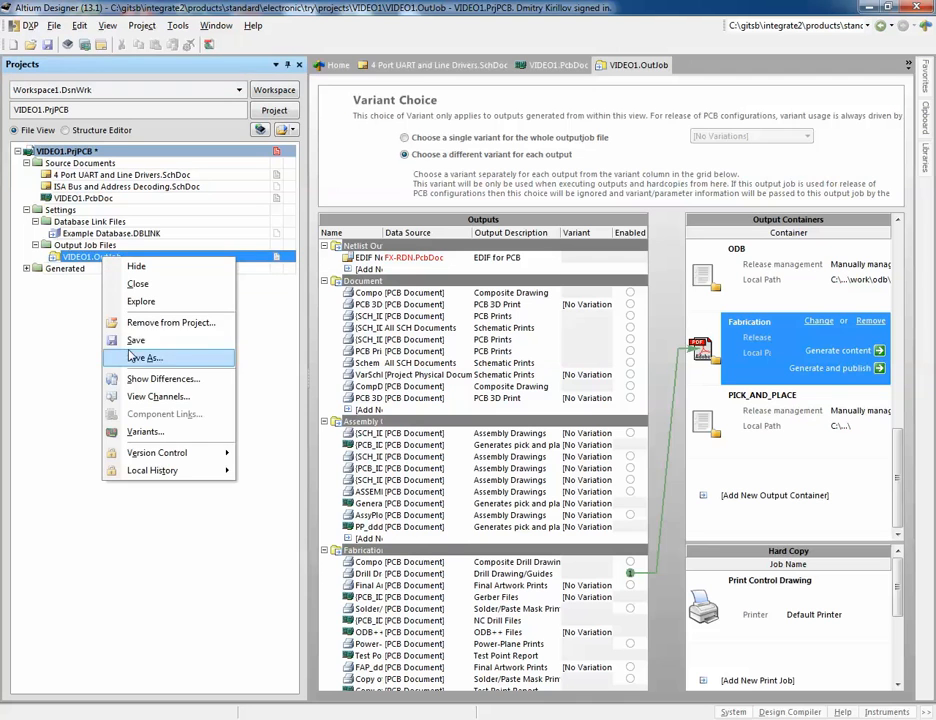
click(135, 284)
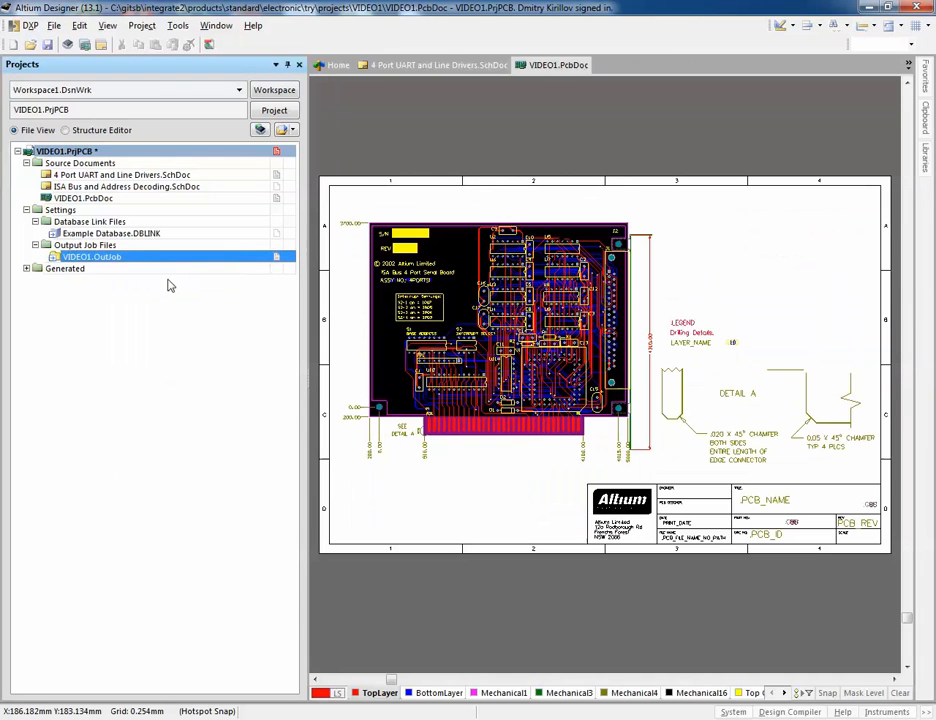
right_click(117, 198)
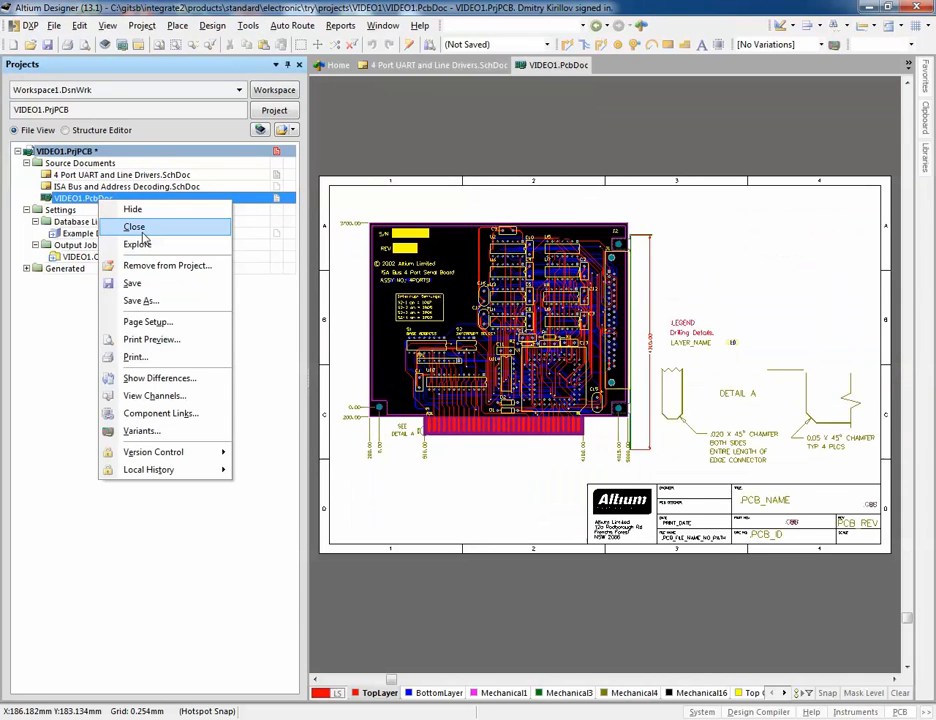
click(132, 226)
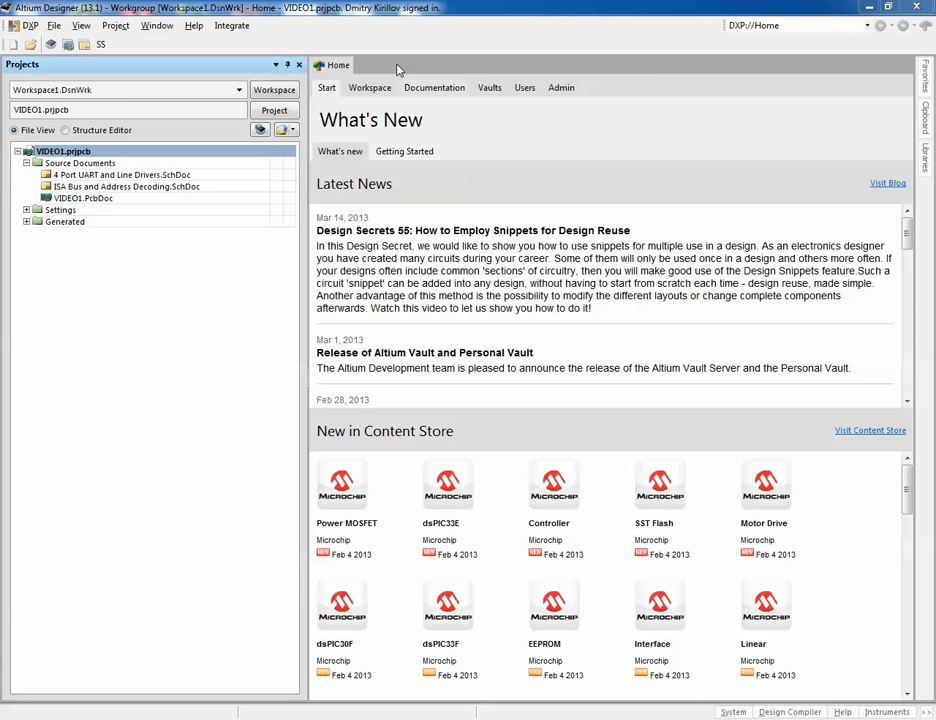
Step: Push the design to PLM through Integrate Save and upload all design, PCB and assembly data
click(232, 26)
click(245, 60)
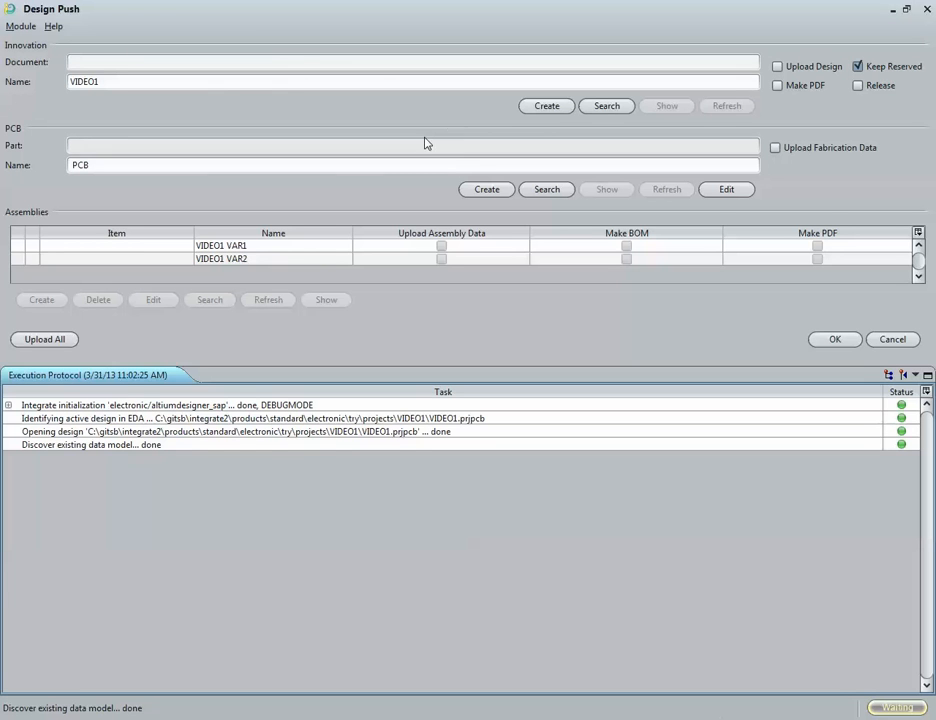
click(71, 337)
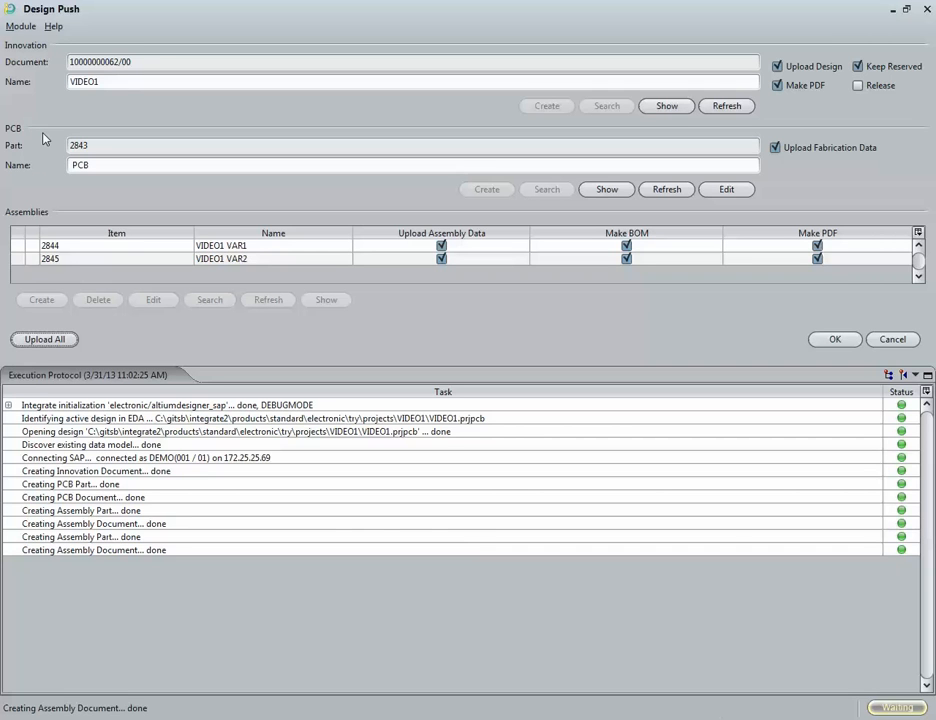
Step: Select the VIDEO1 VAR1 assembly and open its Edit Assembly details, then cancel
click(72, 165)
click(121, 251)
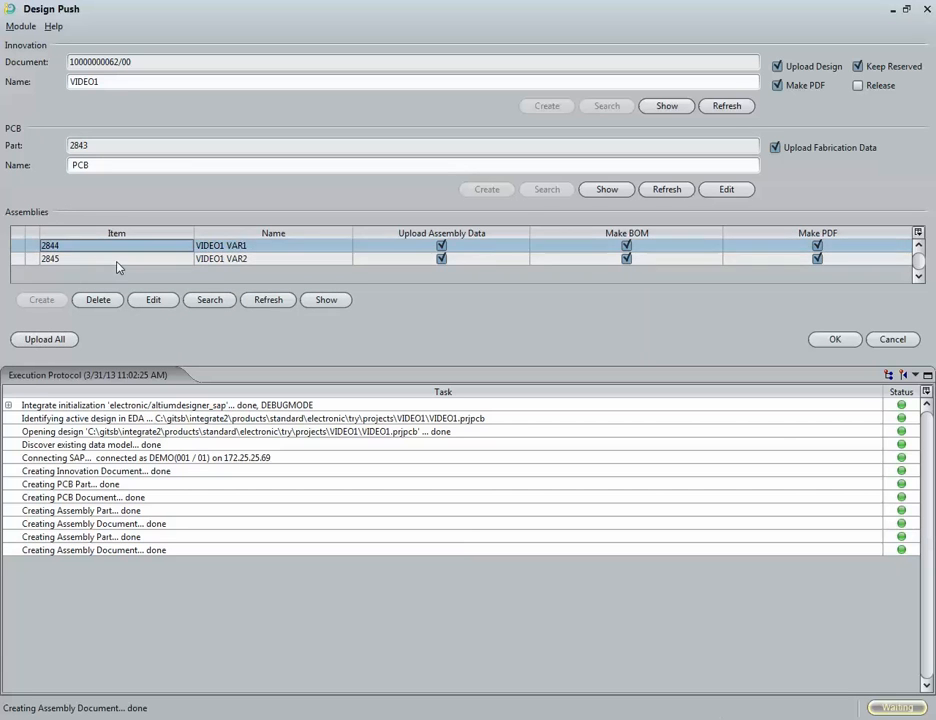
click(119, 262)
click(135, 249)
click(160, 302)
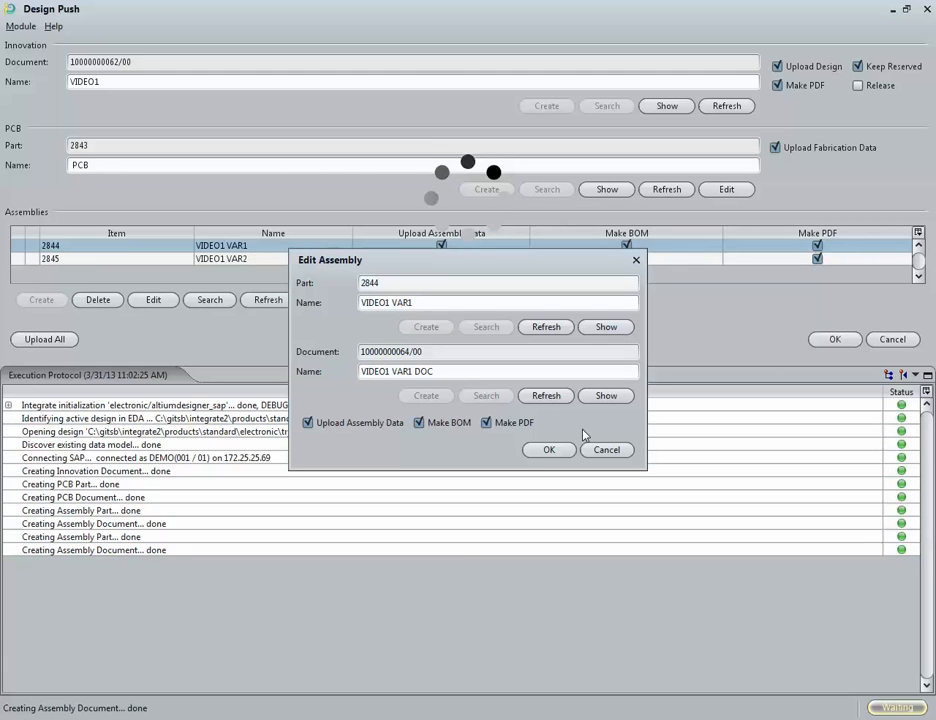
click(606, 450)
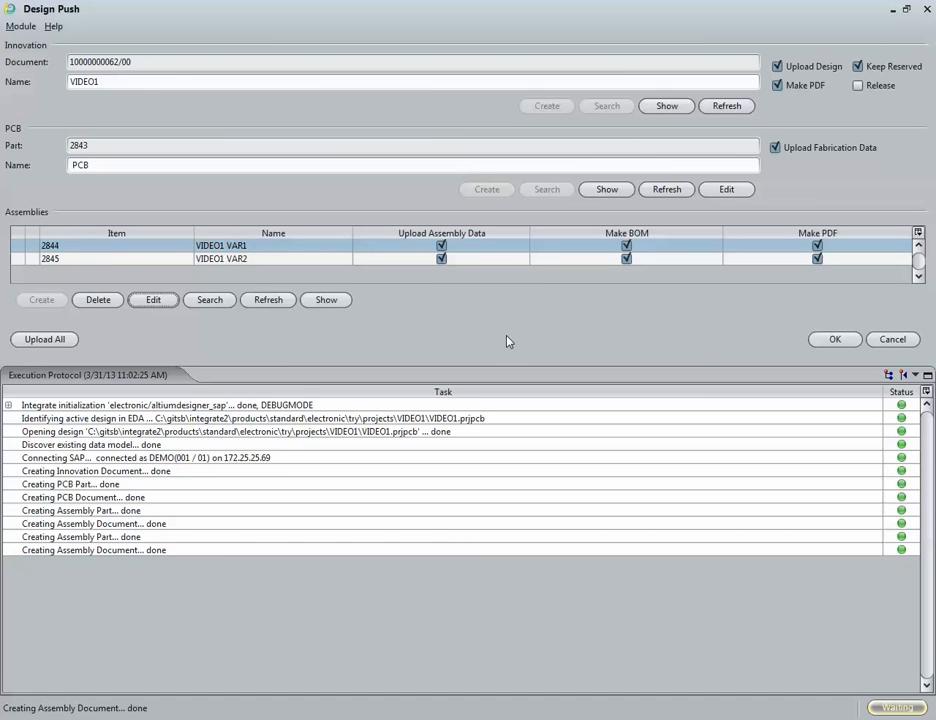
Step: Open the PCB's Edit PCB fabrication details and confirm them
click(731, 194)
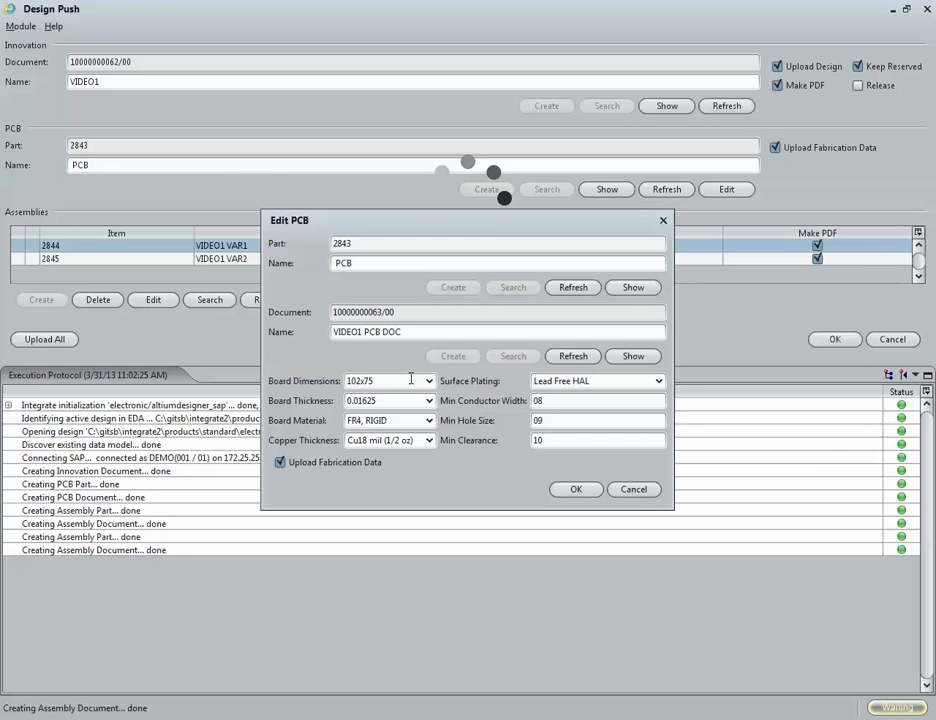
click(576, 489)
Step: Confirm the Design Push and enlarge the BOM Comparison dialog
click(825, 342)
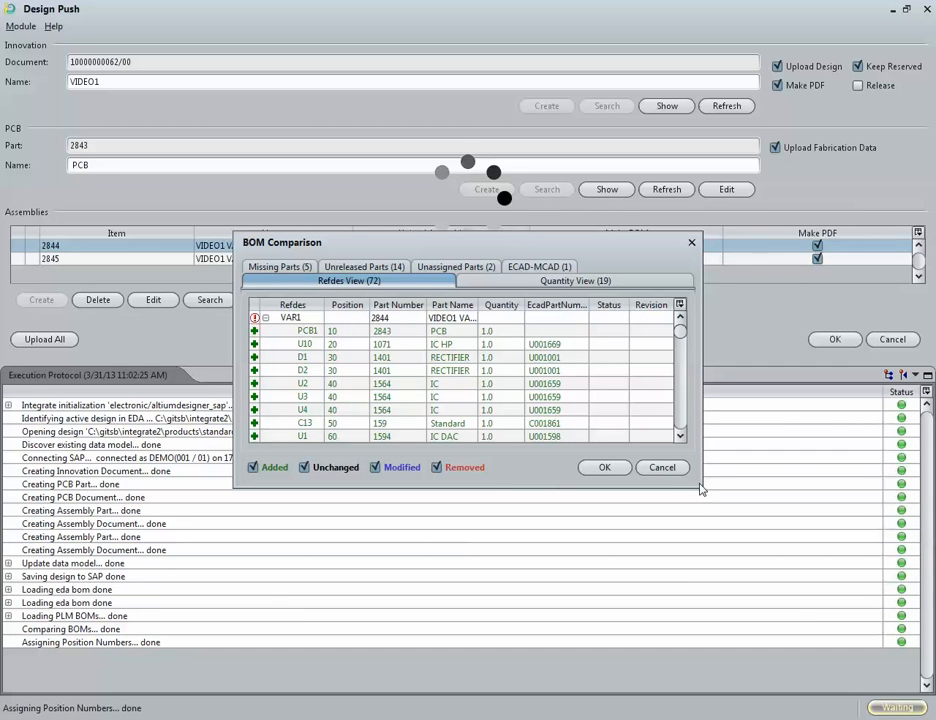
drag(703, 490, 877, 690)
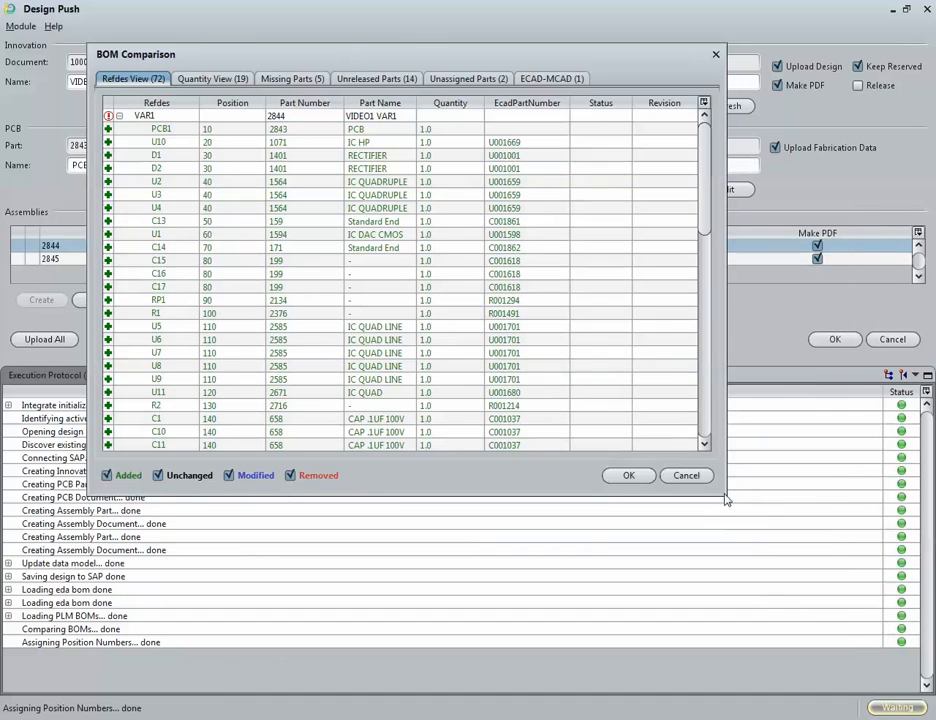
drag(727, 500, 853, 618)
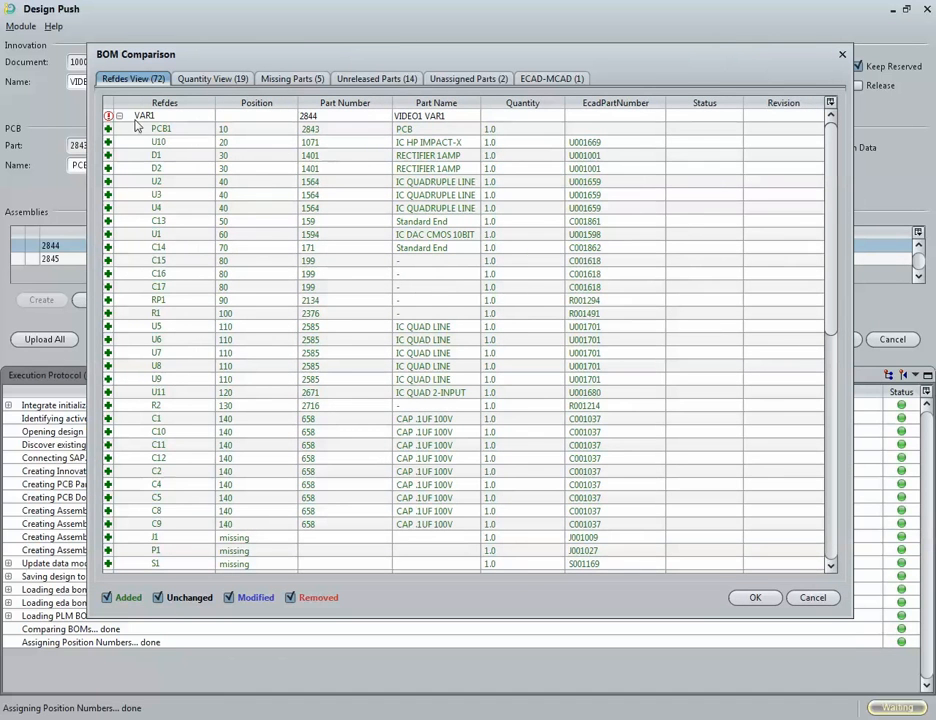
Step: Expand the VAR1 and VAR2 assemblies in the BOM comparison and inspect the component rows
click(119, 116)
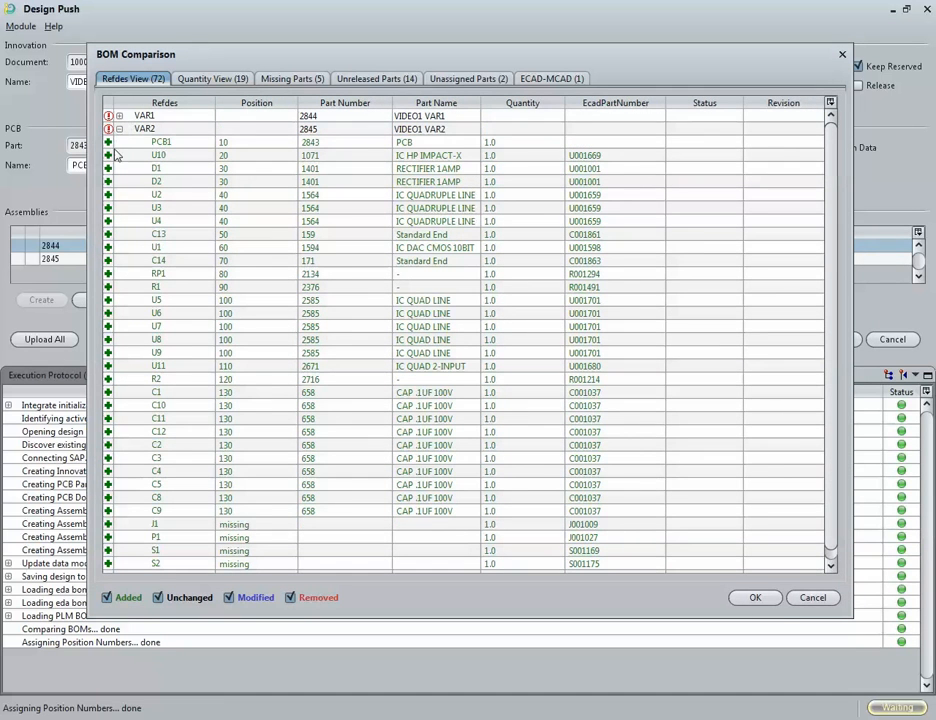
click(119, 116)
click(150, 130)
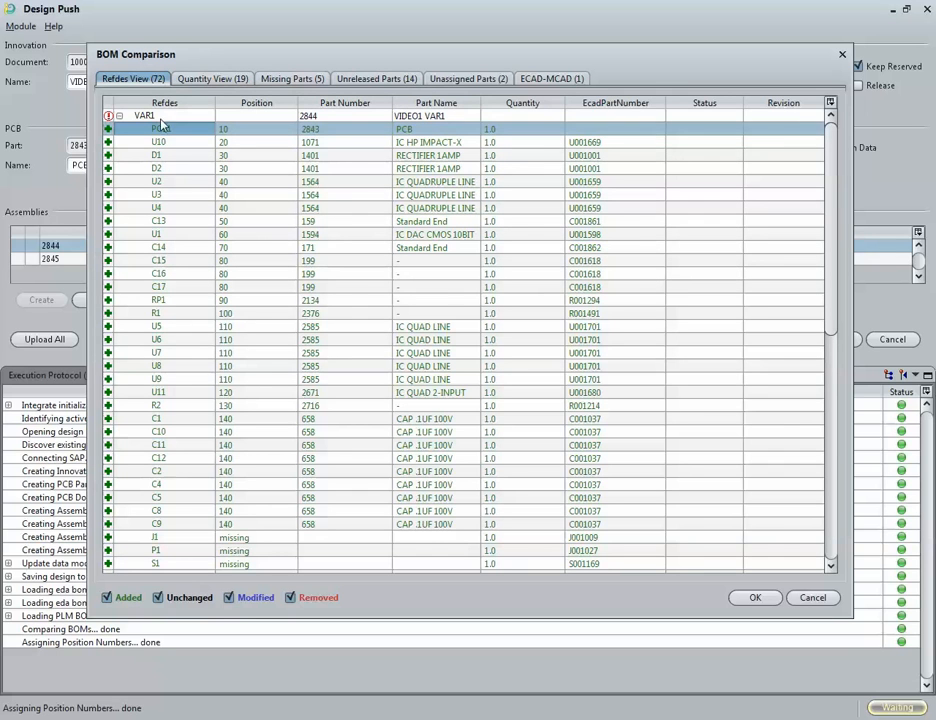
drag(236, 58, 234, 64)
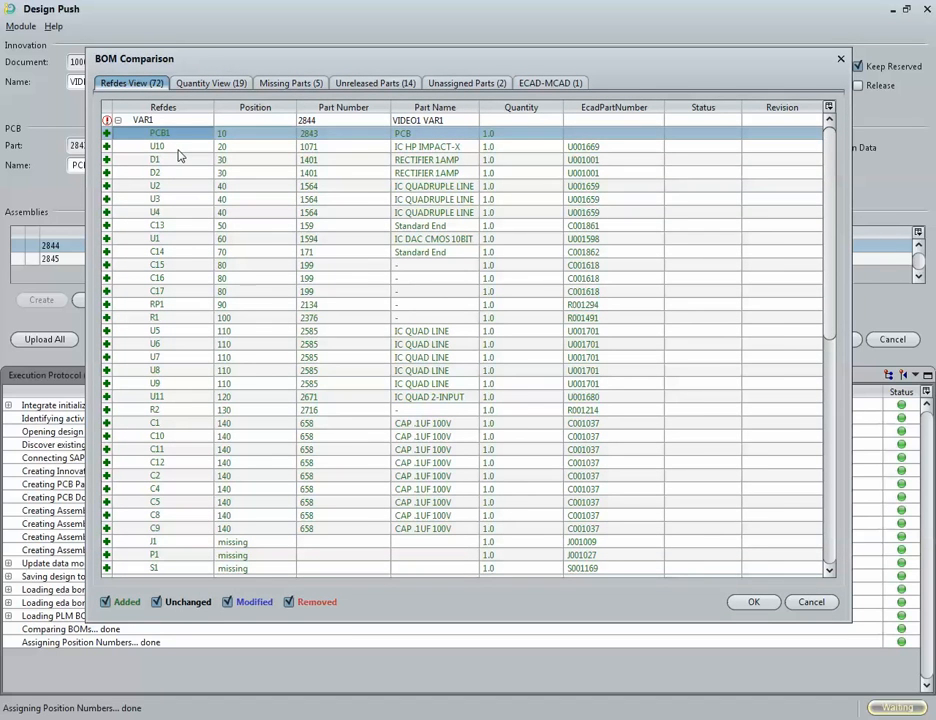
click(178, 149)
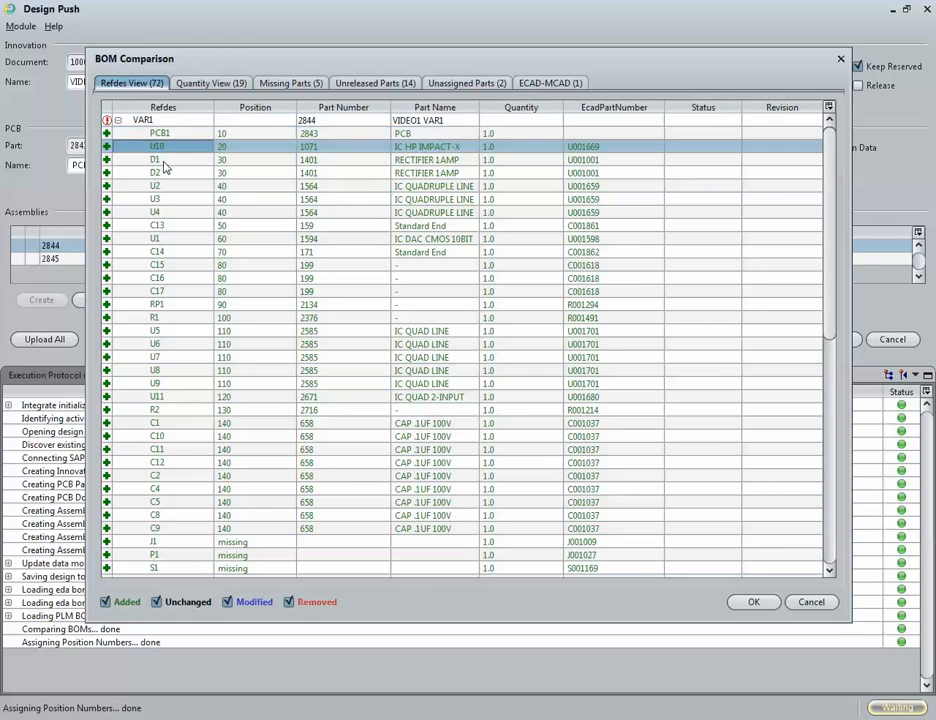
click(180, 160)
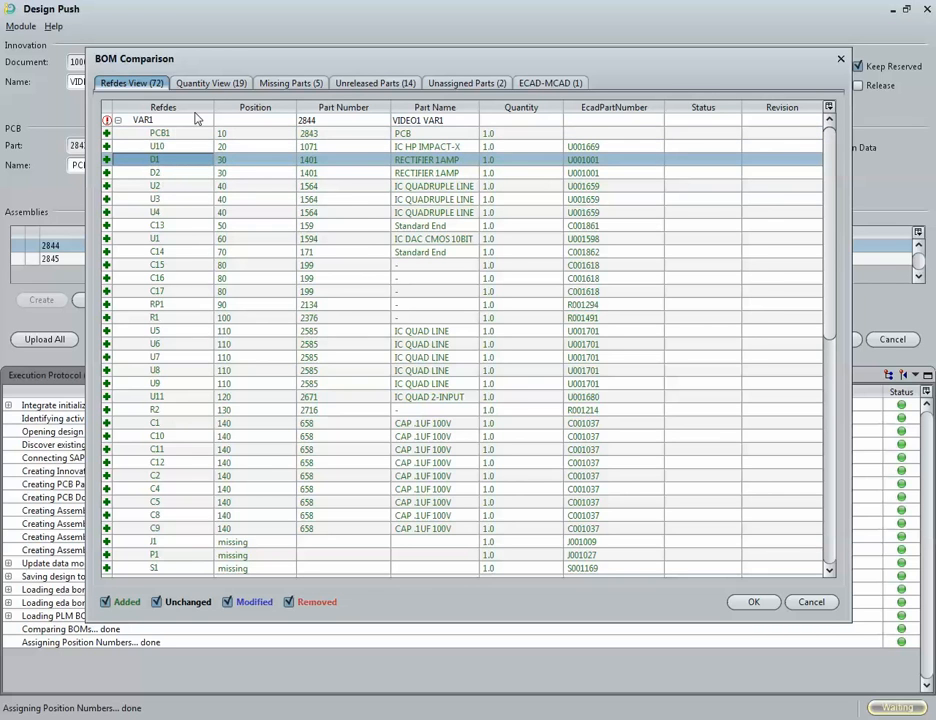
Step: Review the Quantity View, Missing Parts, Unreleased Parts, Unassigned Parts and ECAD-MCAD tabs of the BOM comparison
click(210, 83)
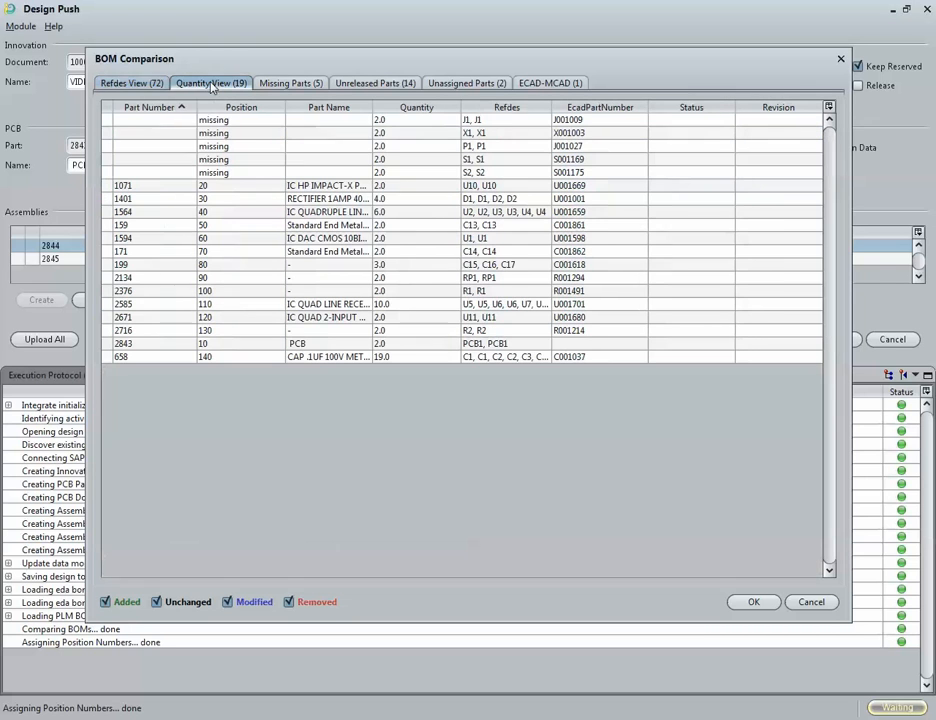
click(203, 188)
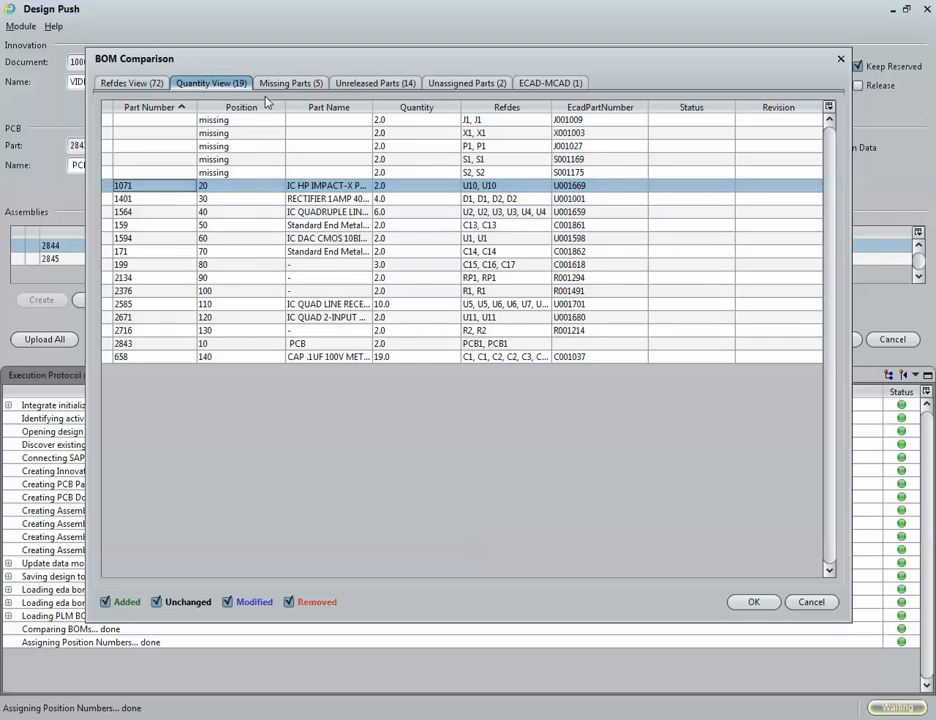
click(287, 83)
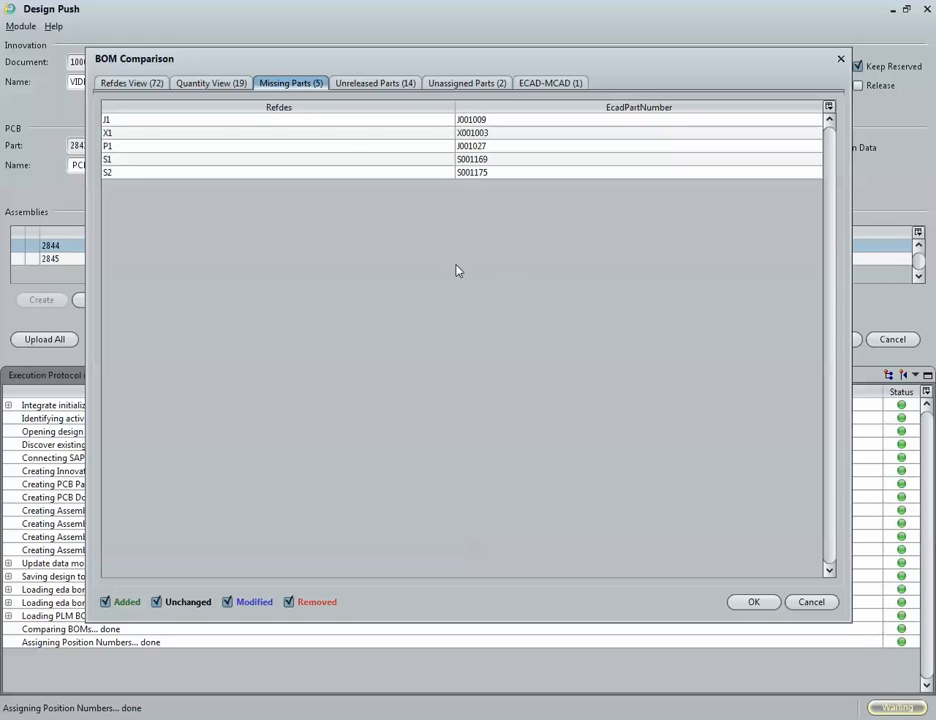
click(379, 87)
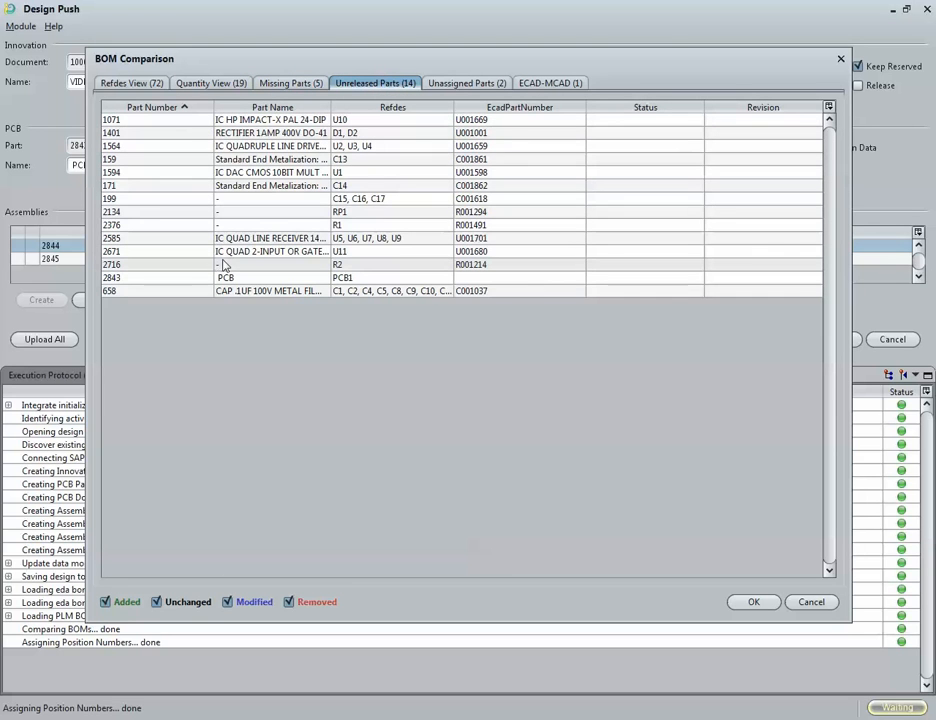
click(488, 85)
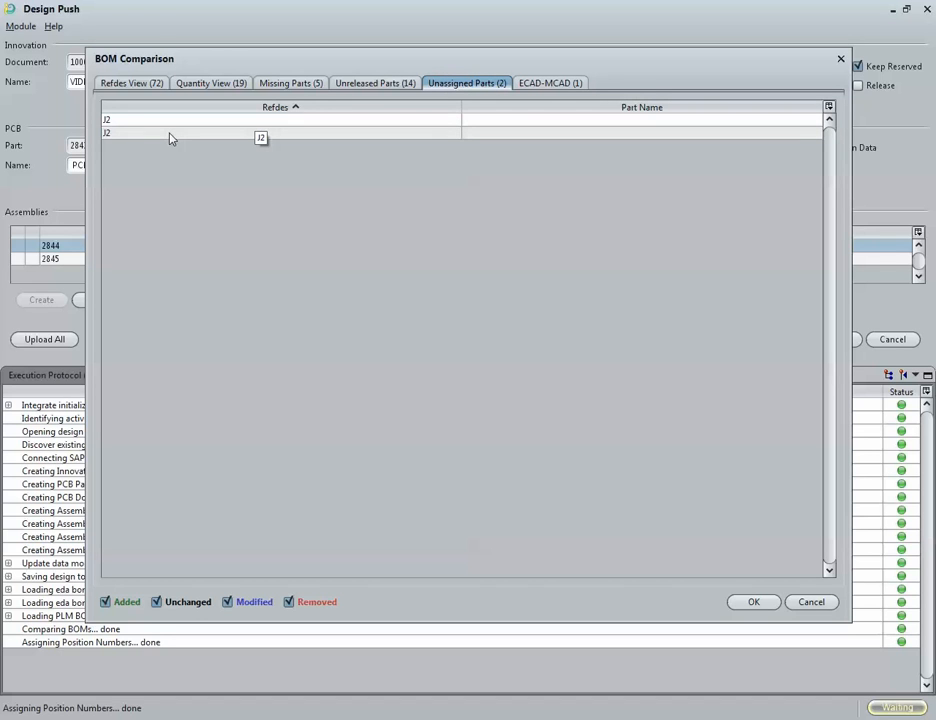
click(556, 86)
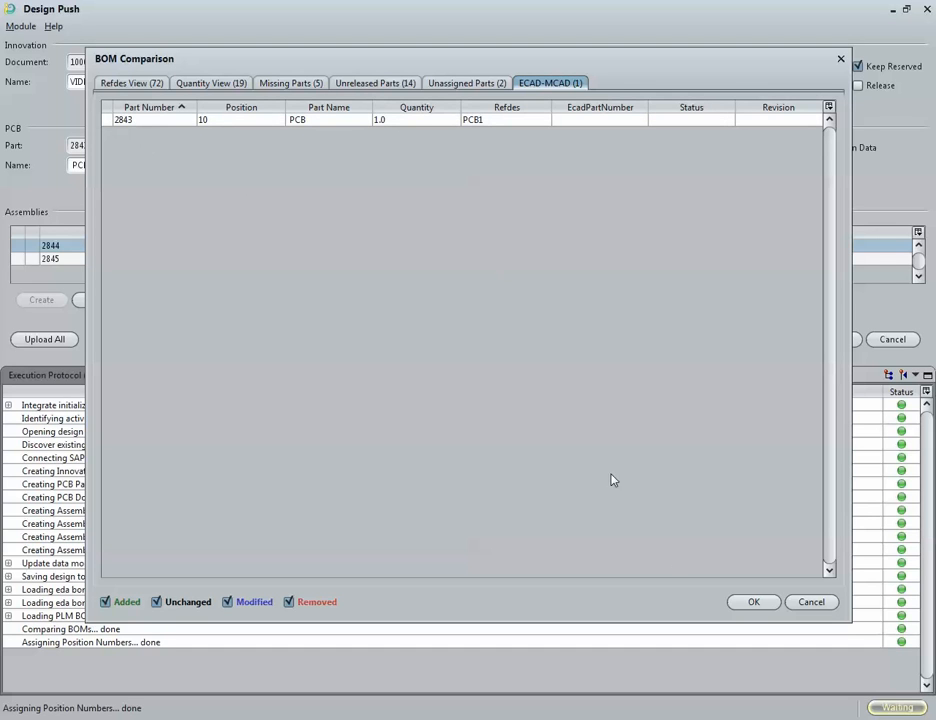
Step: Confirm the BOM comparison and accept the missing-parts validation warning
click(754, 605)
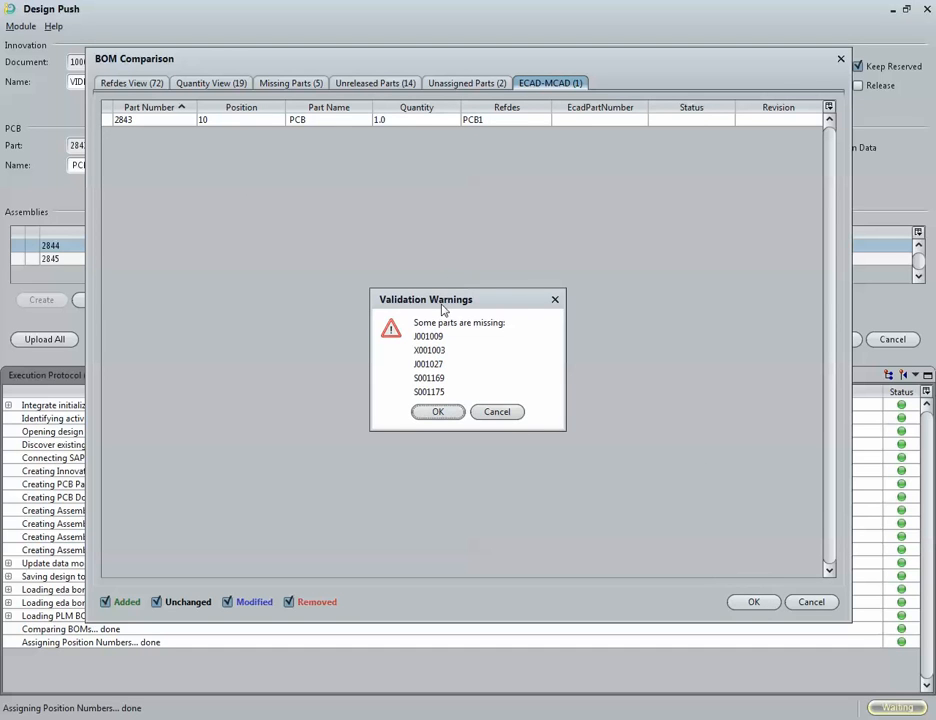
drag(444, 302, 414, 270)
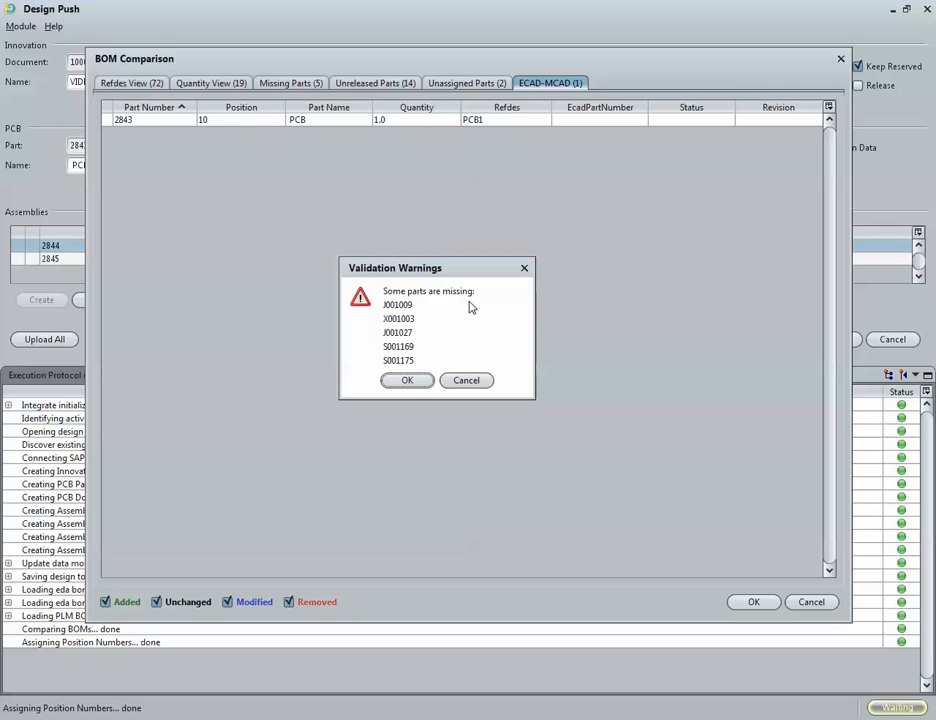
click(404, 381)
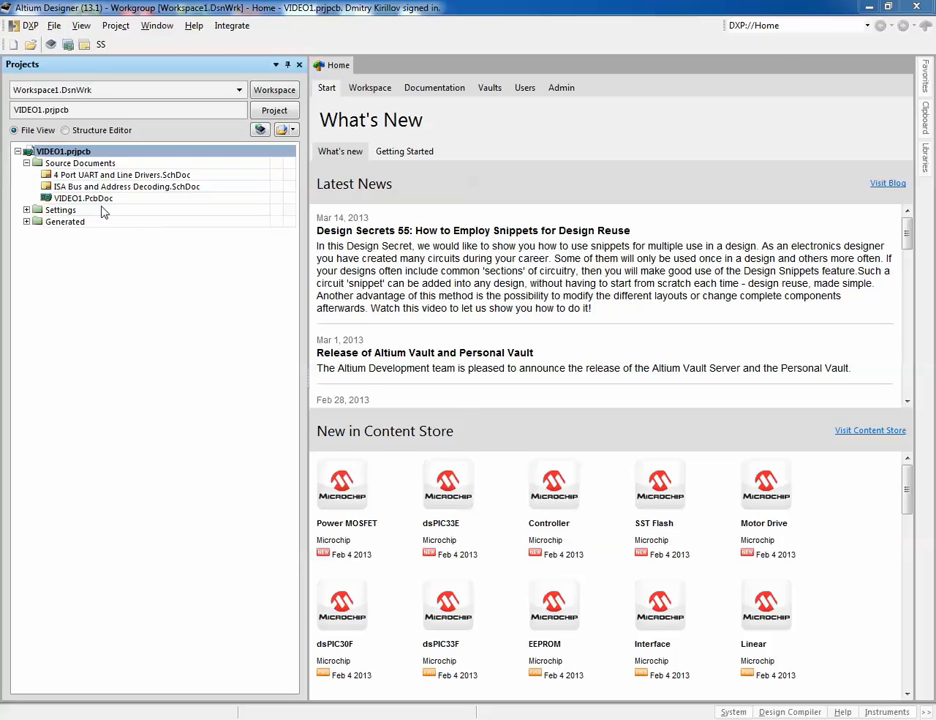
Step: Open the VIDEO1 project options and inspect the INNO and PCB parameters, then close with OK
right_click(67, 152)
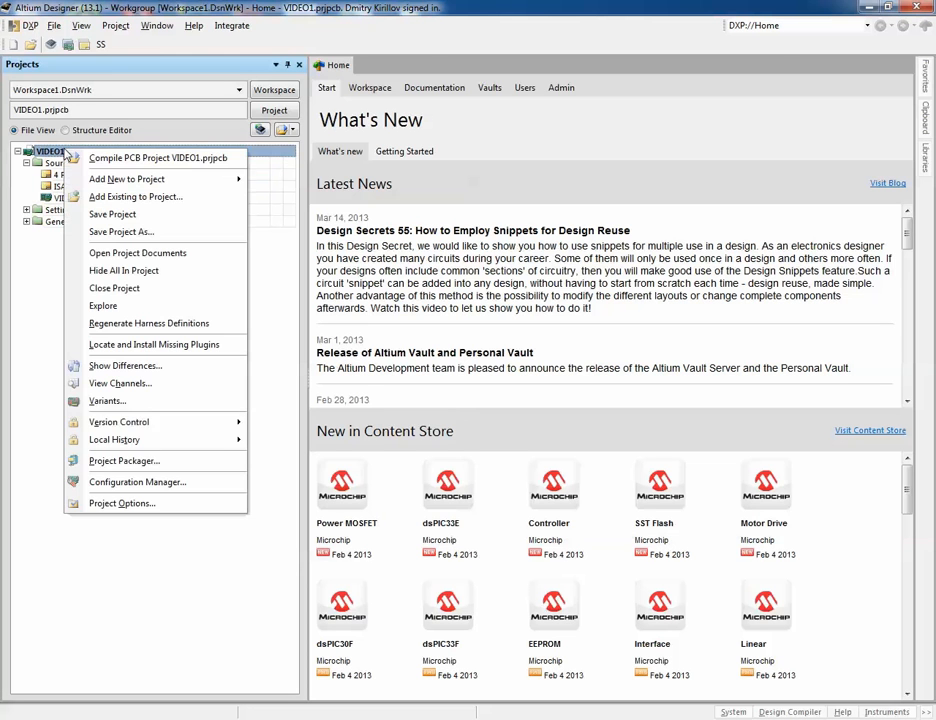
click(150, 502)
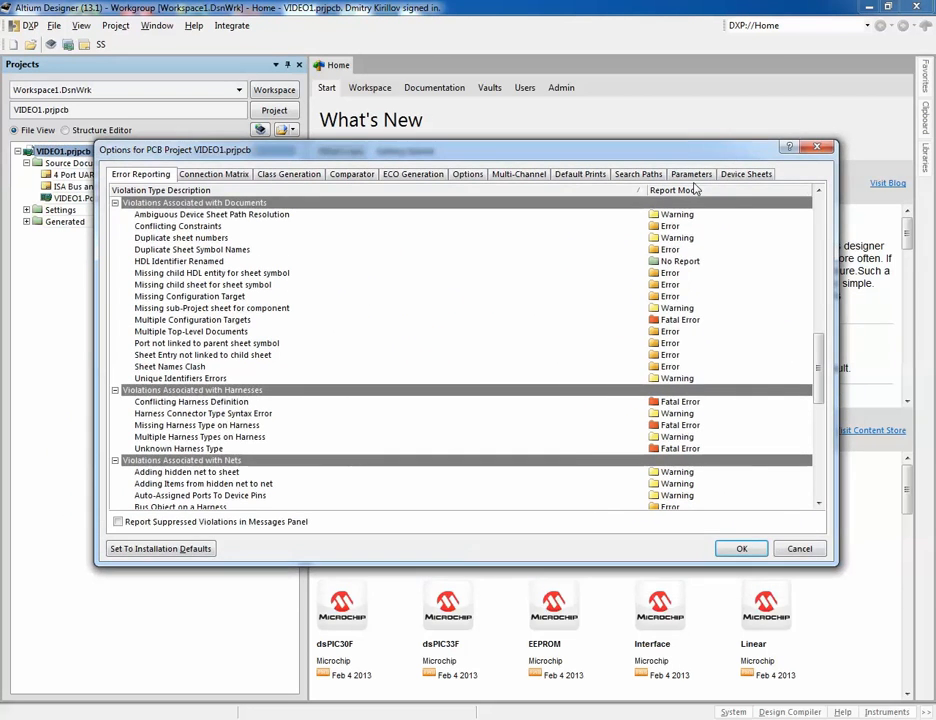
click(692, 175)
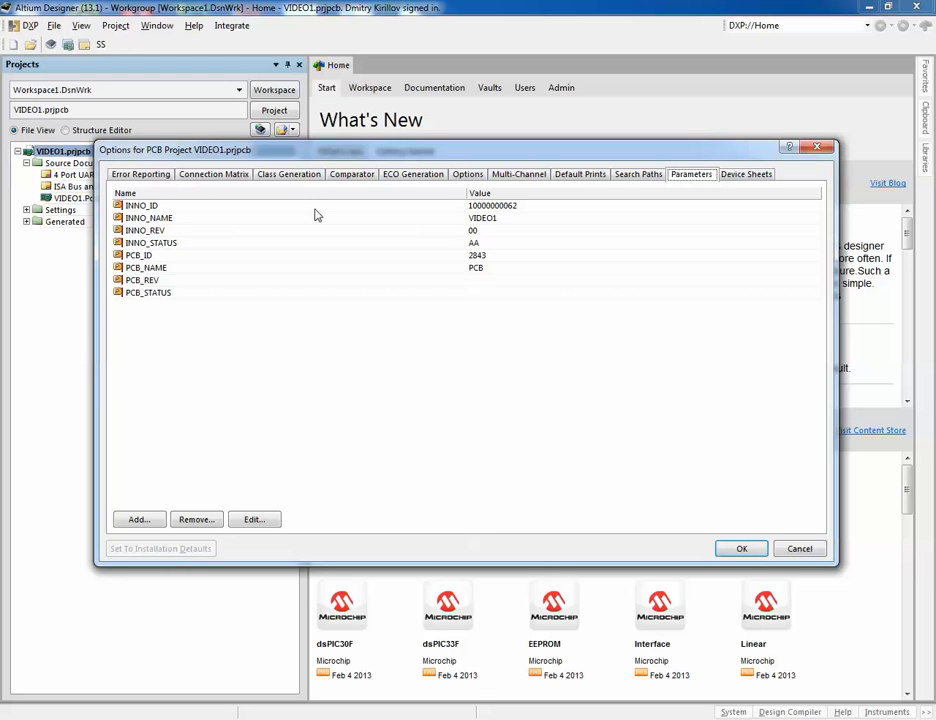
click(512, 207)
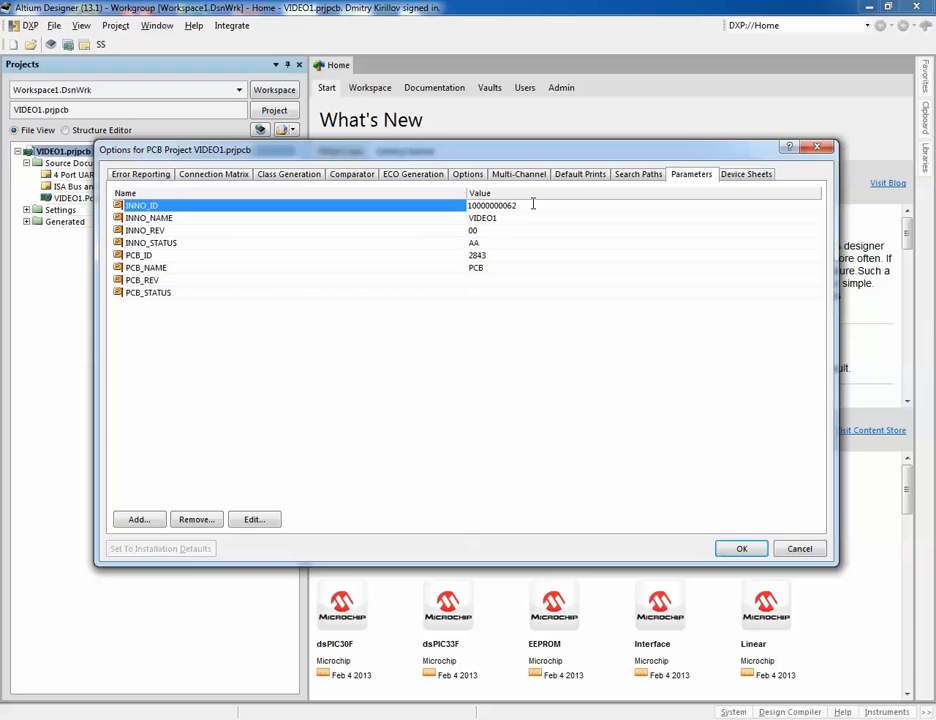
double_click(541, 205)
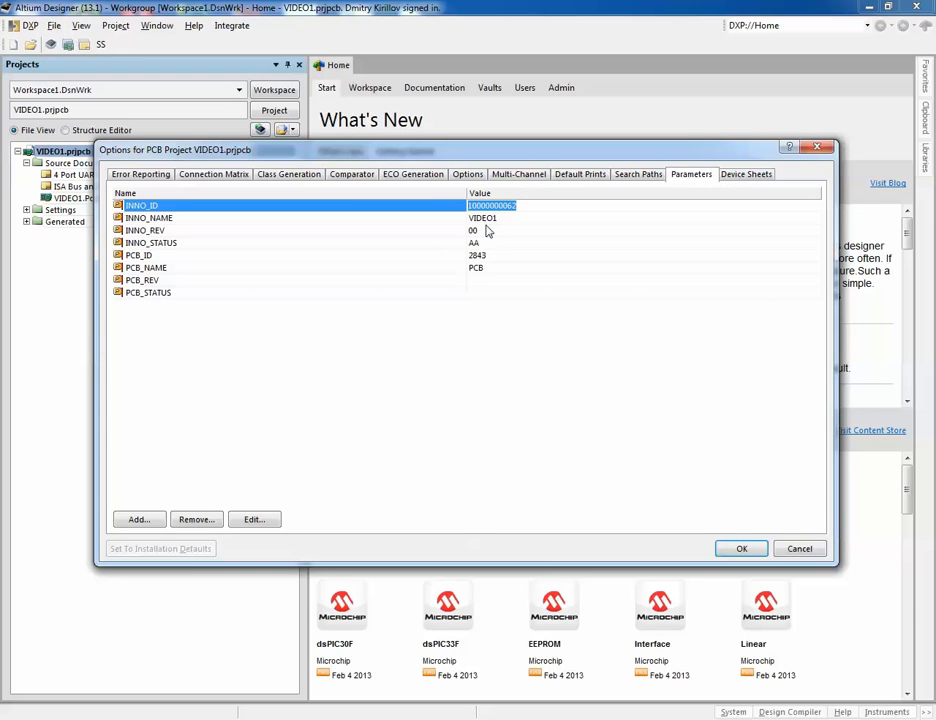
click(334, 254)
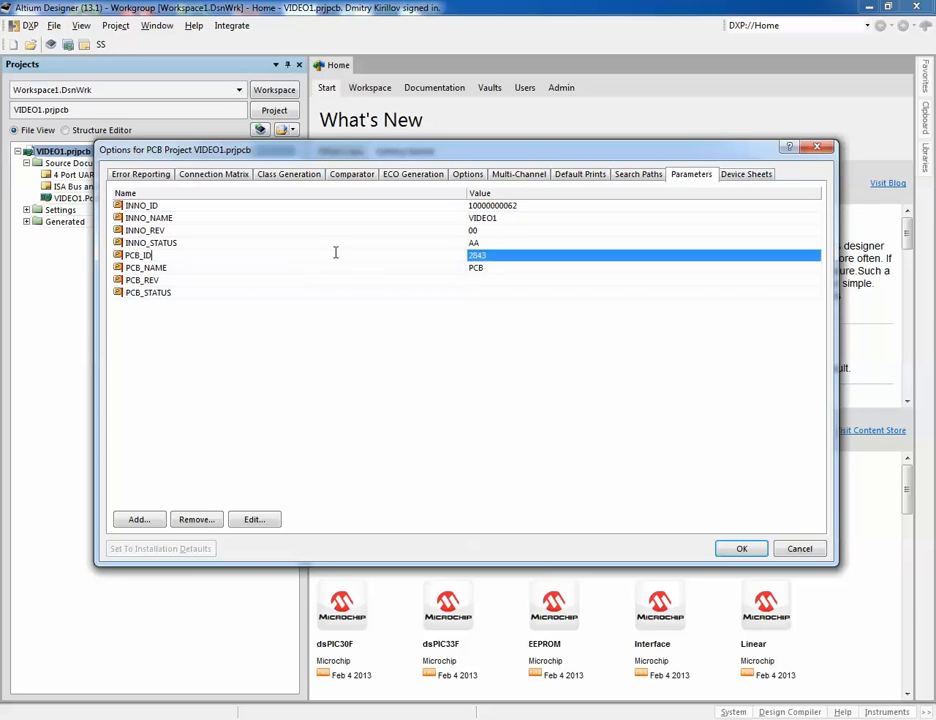
click(505, 256)
drag(505, 256, 438, 250)
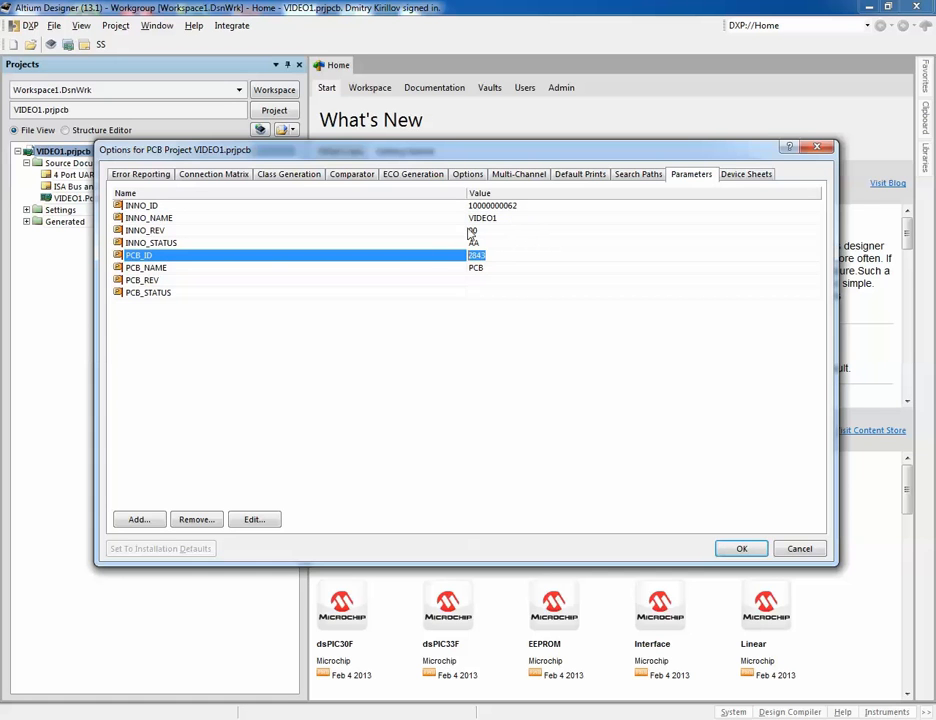
click(760, 546)
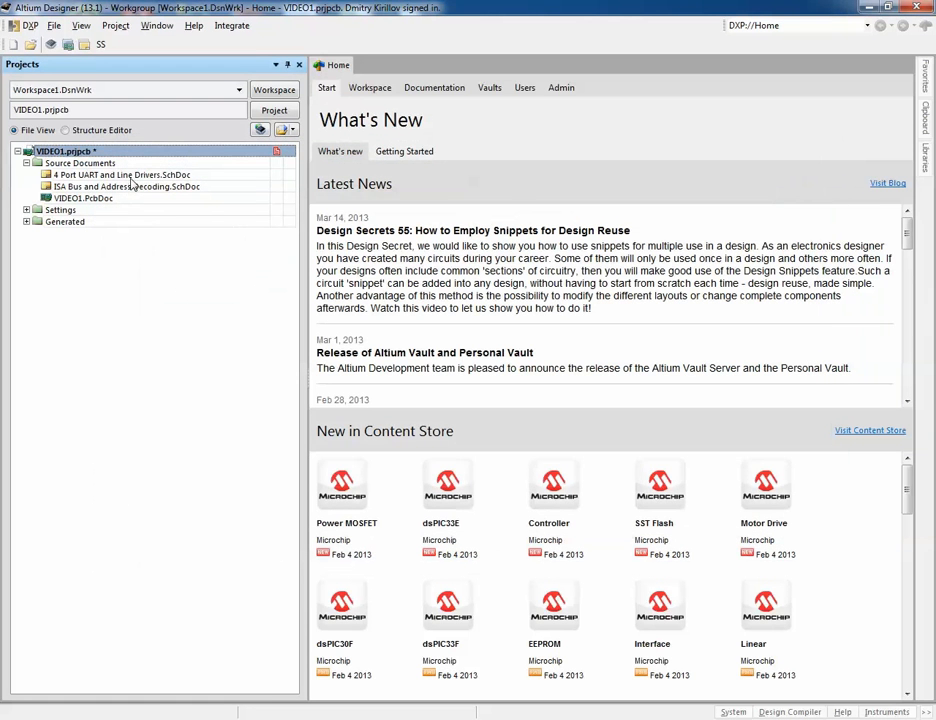
Step: Open the 4 Port UART and Line Drivers schematic, inspect its title block, and return to Home
double_click(138, 175)
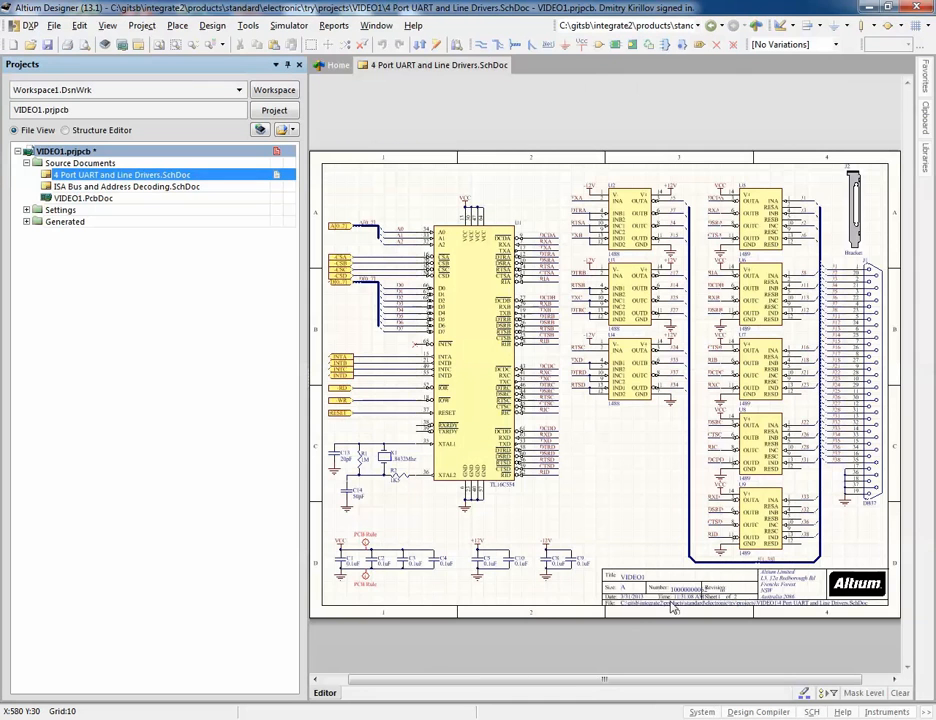
ctrl+scroll(660, 617, up, 2)
ctrl+scroll(672, 607, up, 2)
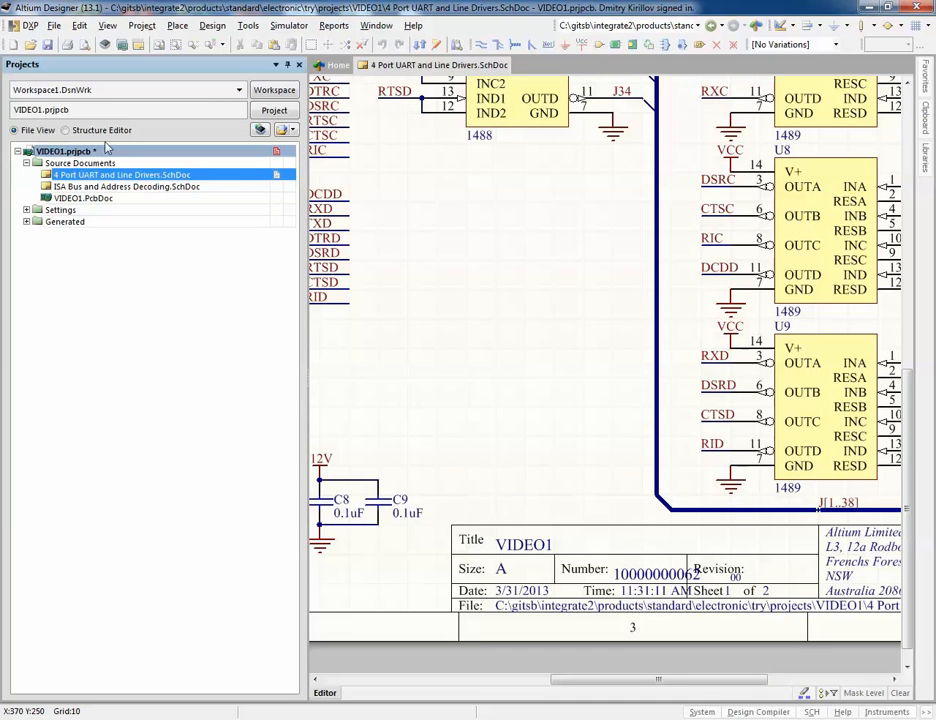
click(338, 65)
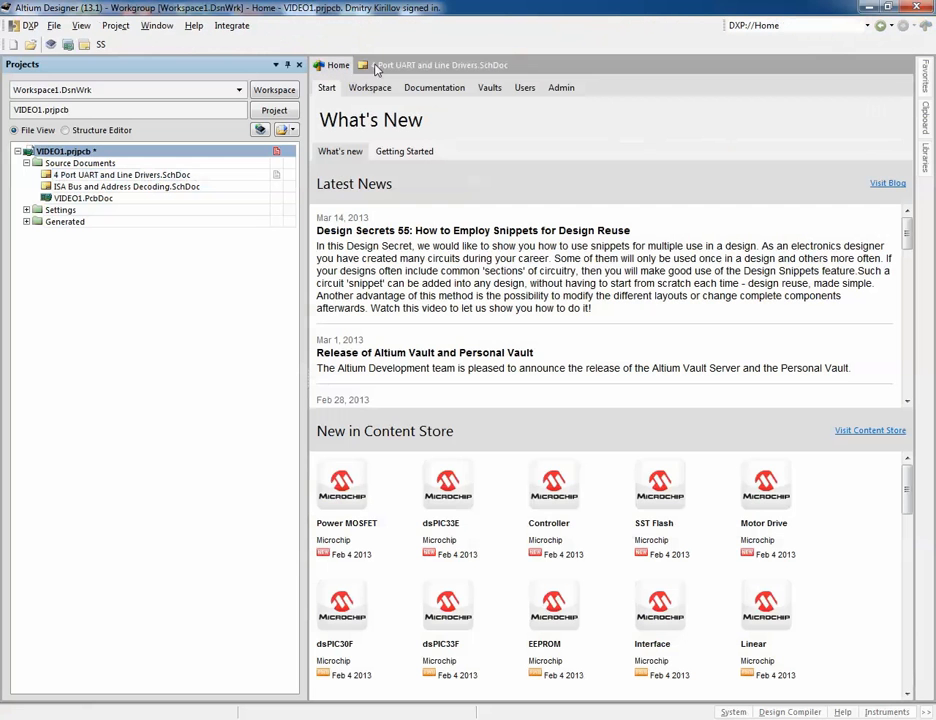
Step: Reopen Design Push and display the VAR1 assembly material 2844 in SAP with the Basic Data 1 view
click(232, 27)
click(237, 61)
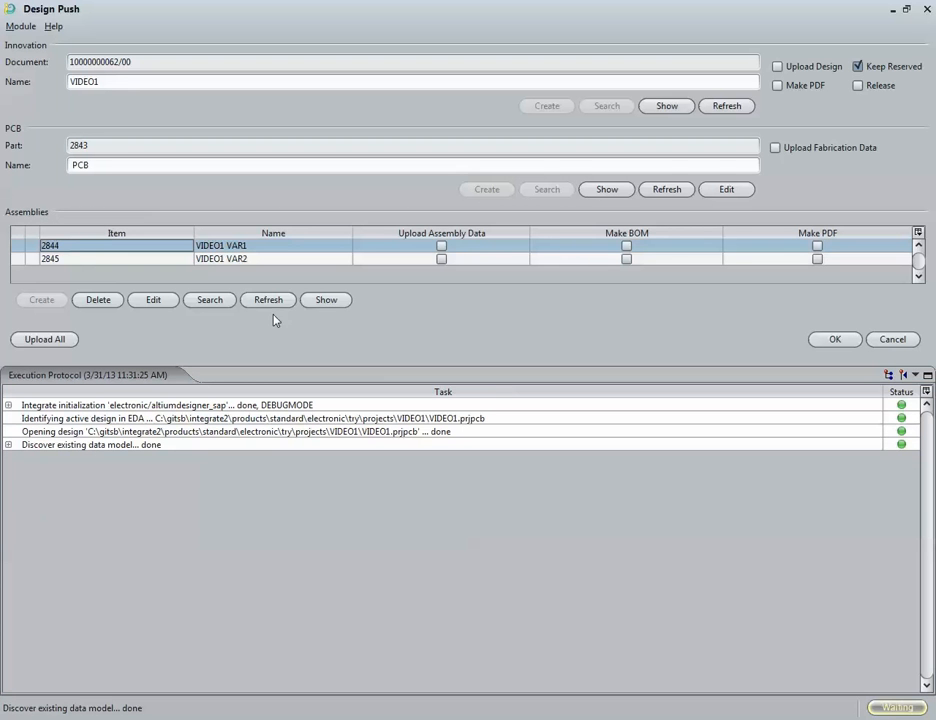
click(327, 300)
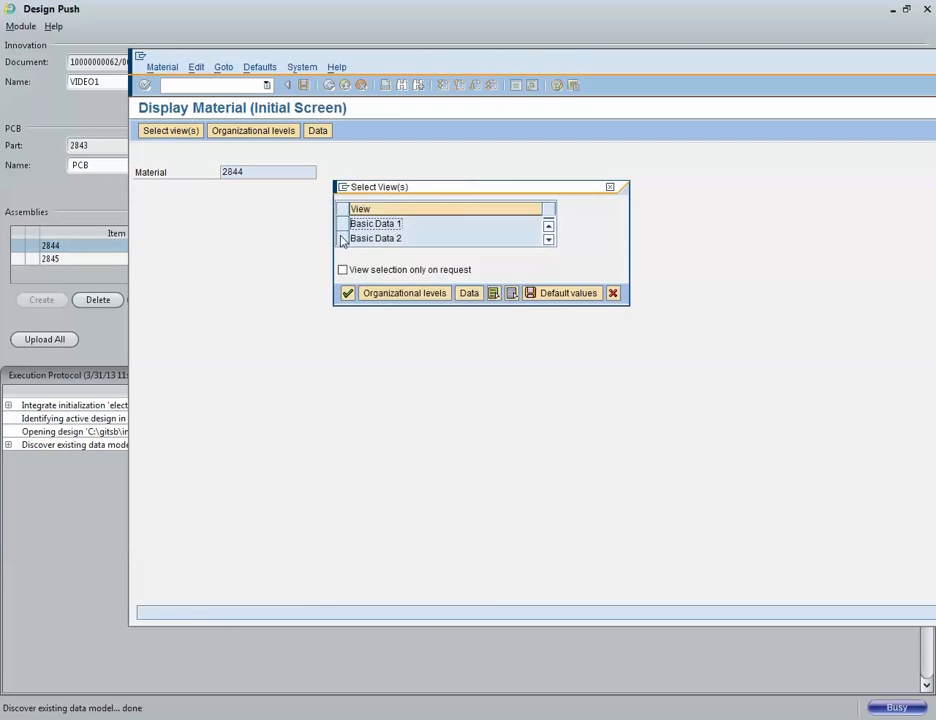
click(342, 223)
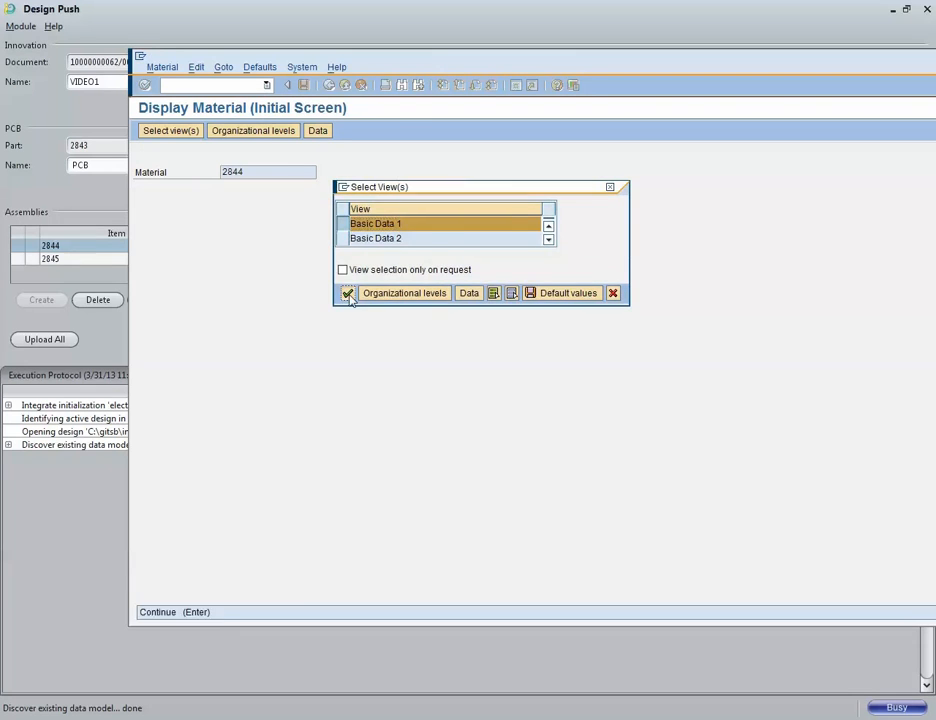
click(347, 293)
Step: Move the SAP window and open the product structure of material 2844
drag(441, 64, 353, 20)
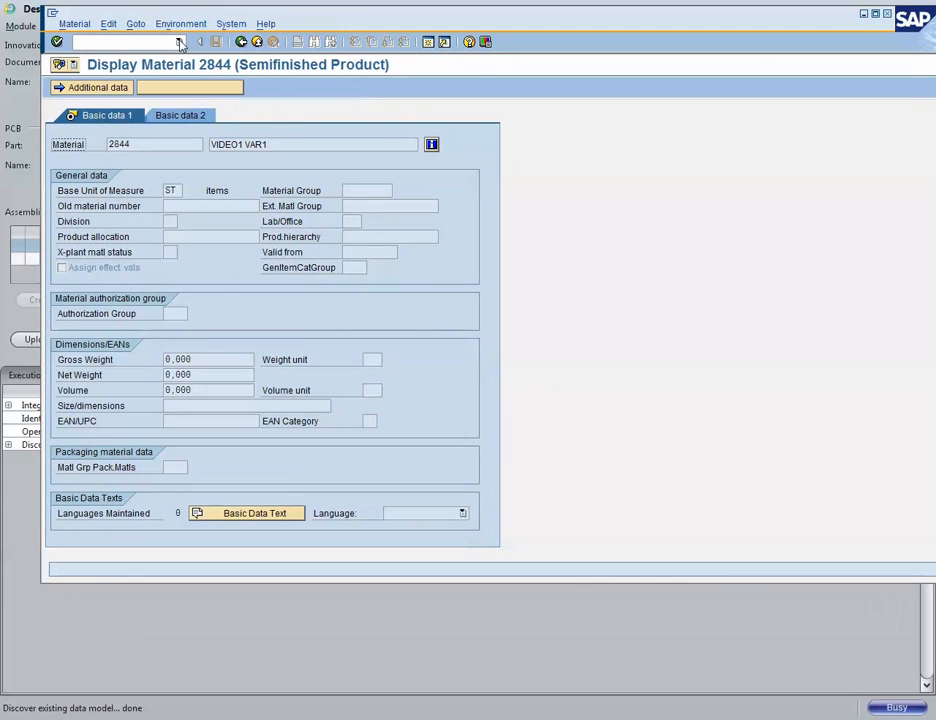
drag(399, 23, 388, 33)
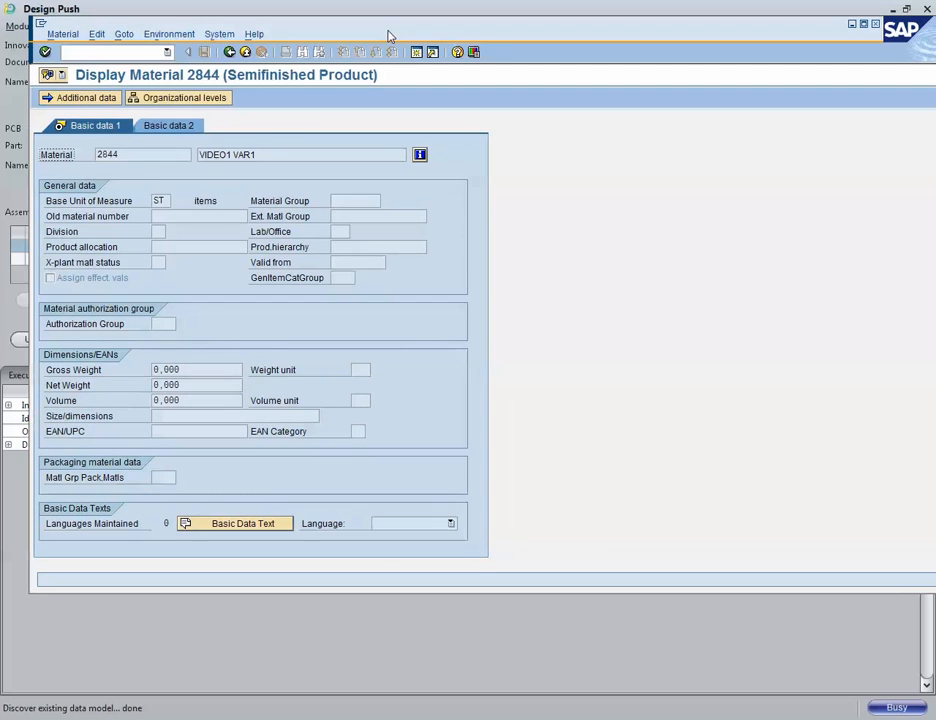
click(166, 34)
click(205, 180)
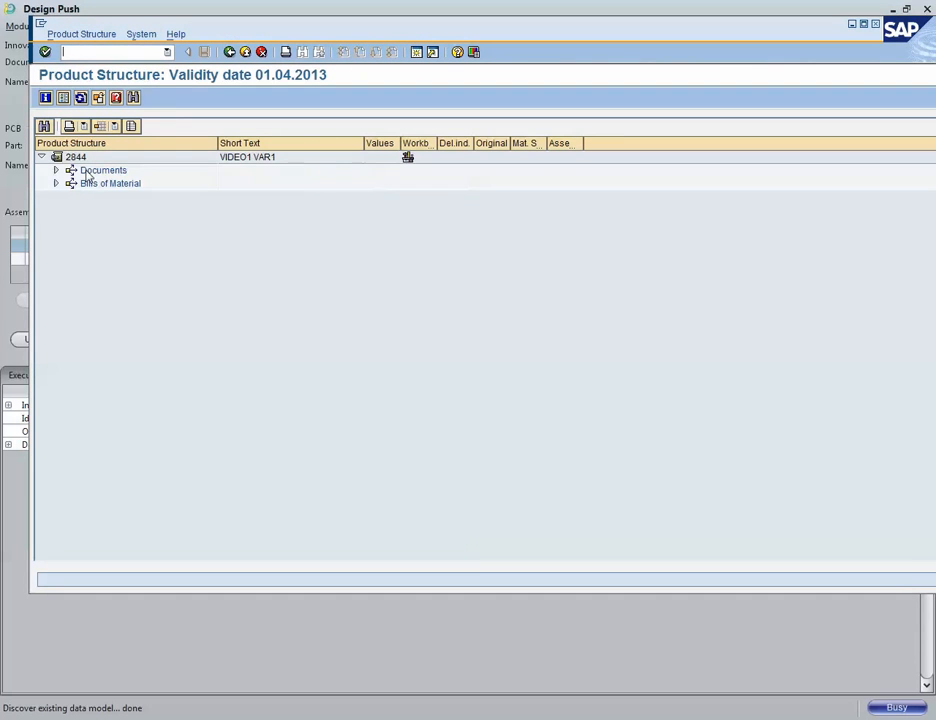
Step: Expand the documents and bill of material items of assembly 2844, drilling into the PCB item 2843
click(57, 170)
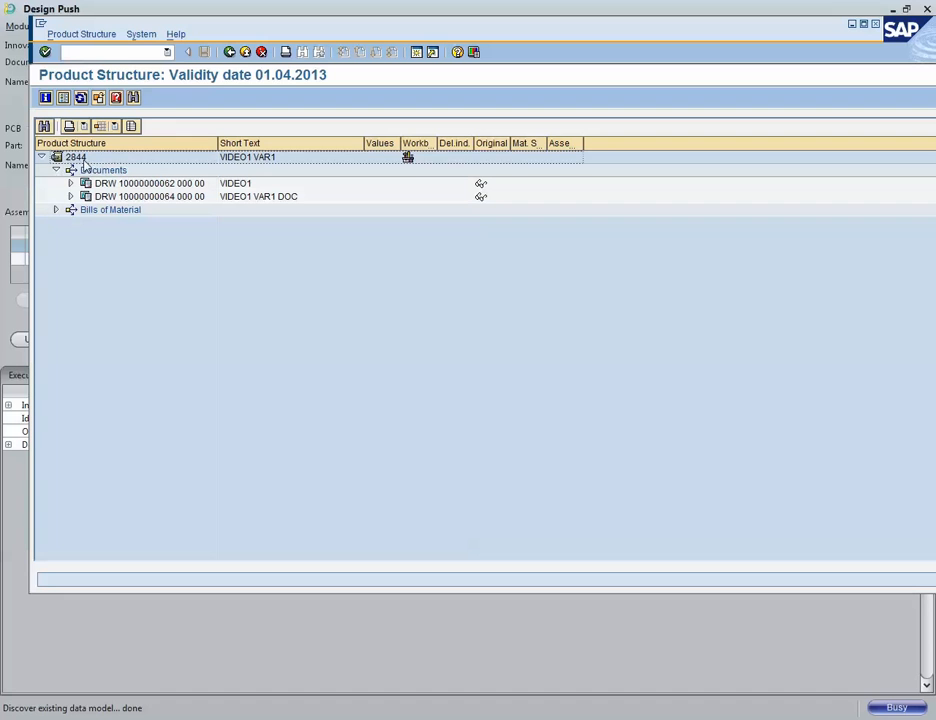
click(137, 187)
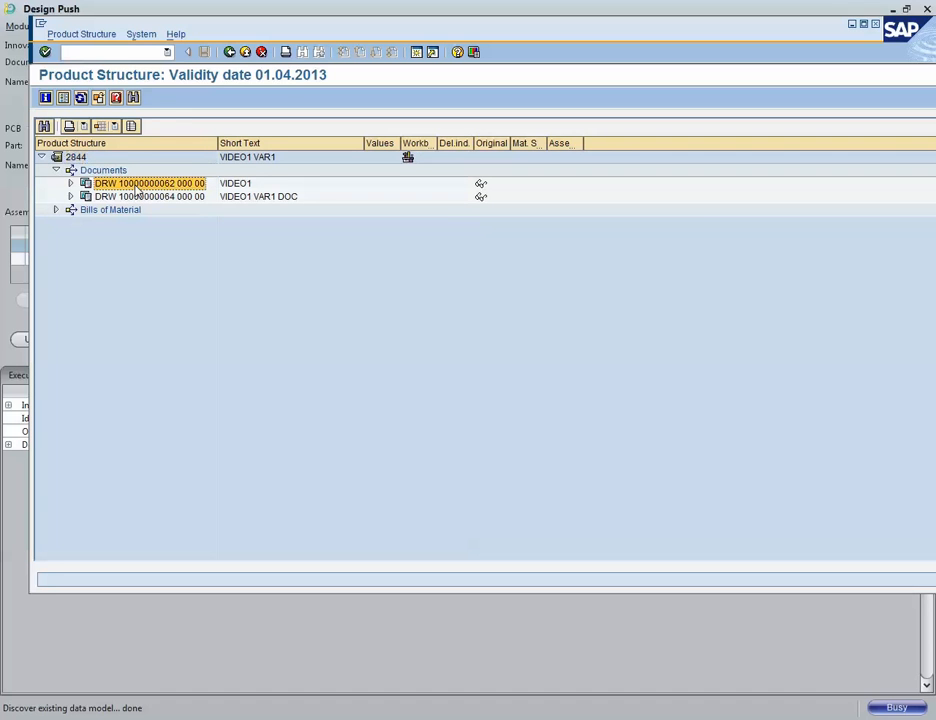
click(100, 197)
click(112, 189)
click(123, 199)
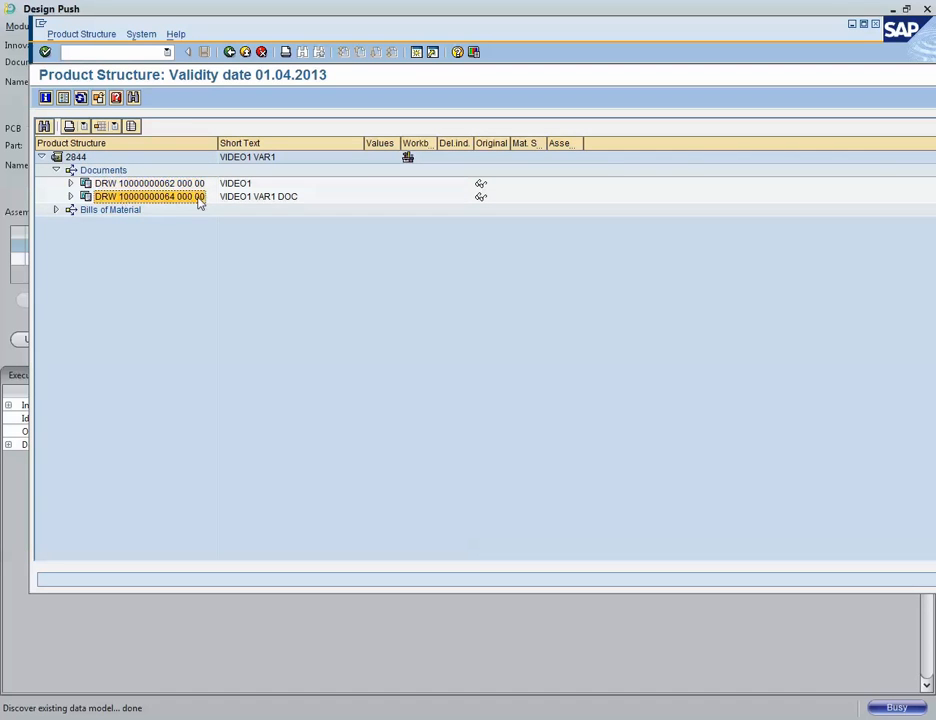
click(57, 211)
click(72, 224)
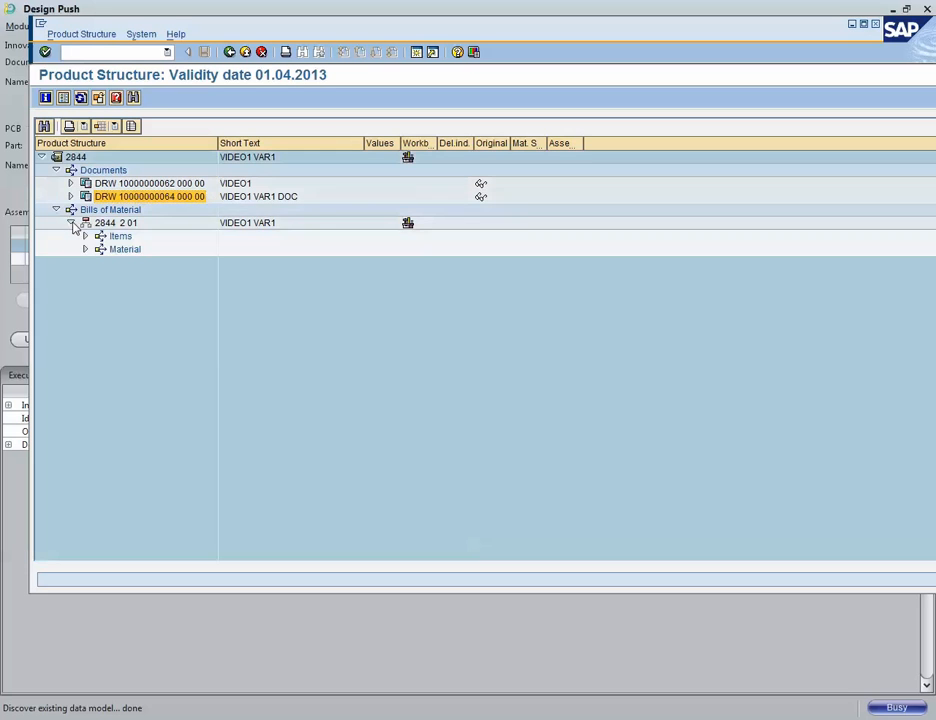
click(85, 236)
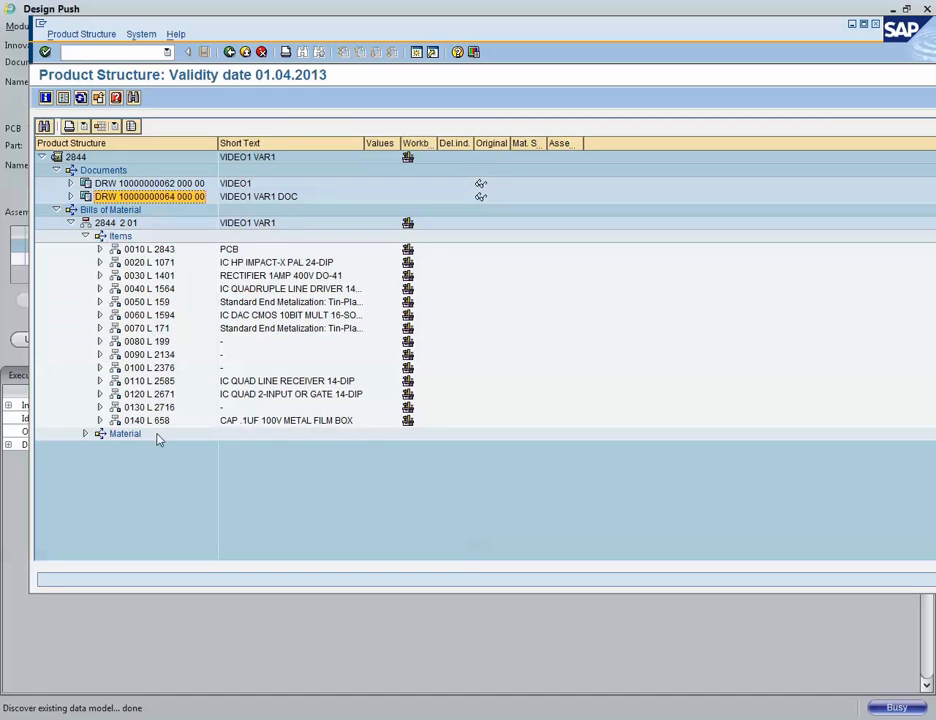
click(155, 252)
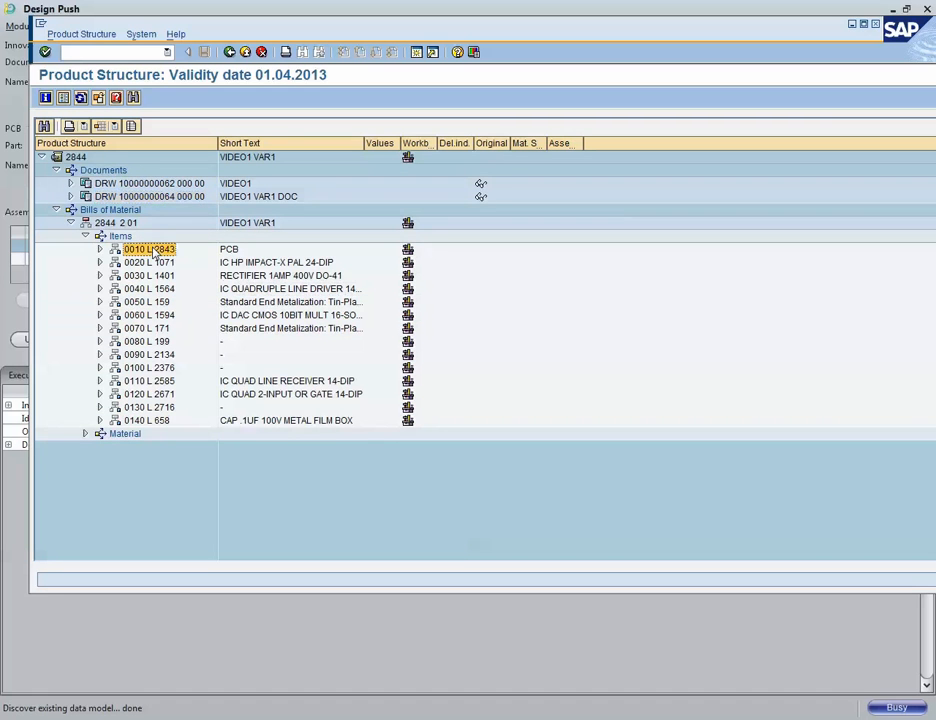
click(100, 250)
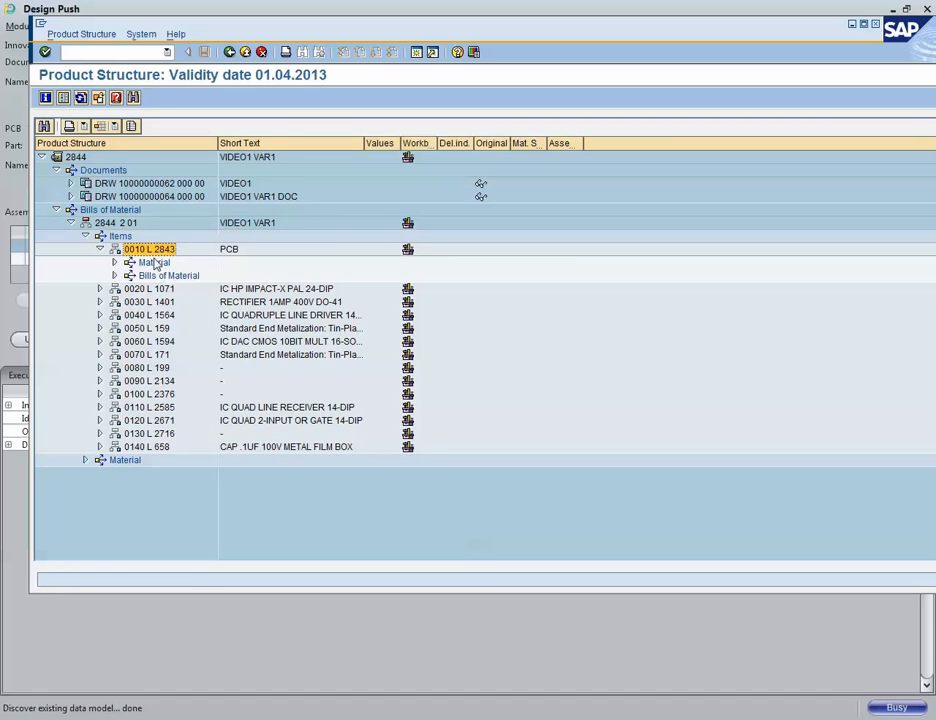
click(114, 262)
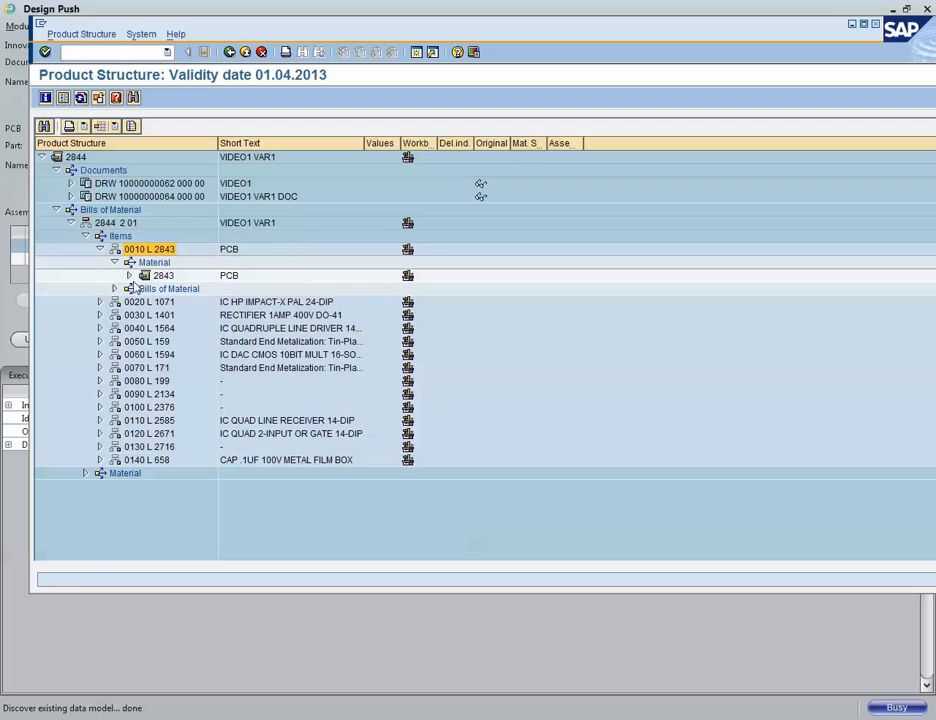
click(129, 275)
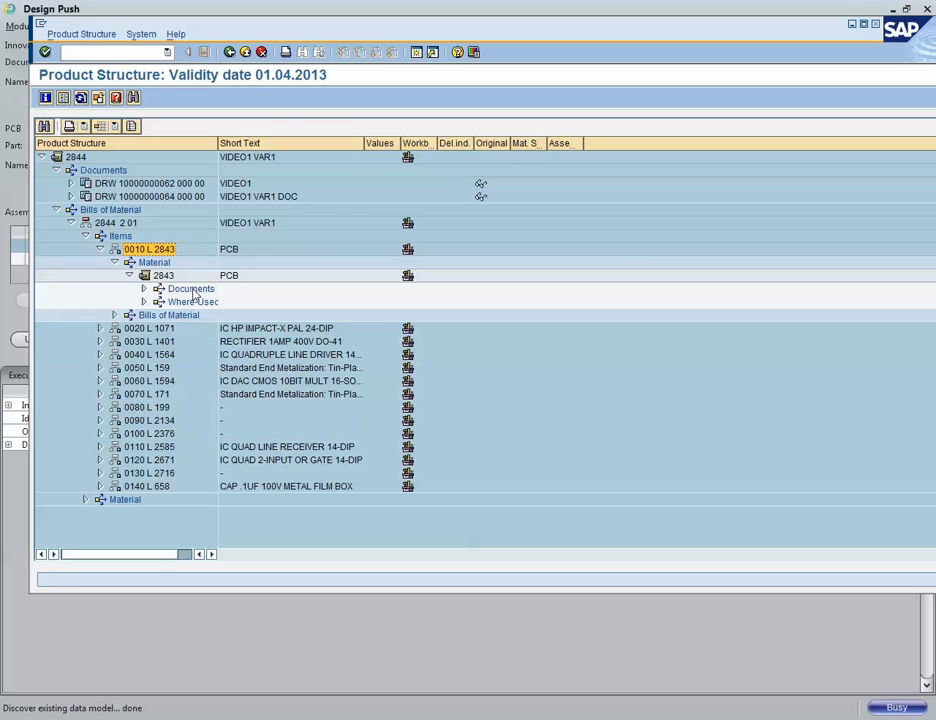
Step: Expand the documents of PCB material 2843 and select each of its drawing documents
double_click(192, 290)
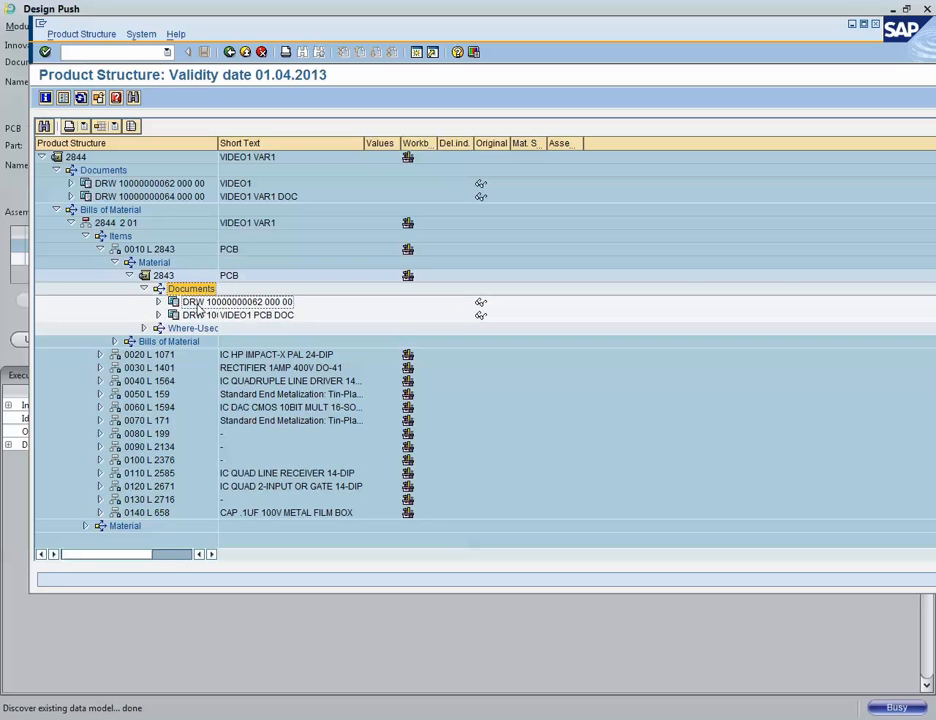
click(194, 317)
click(196, 304)
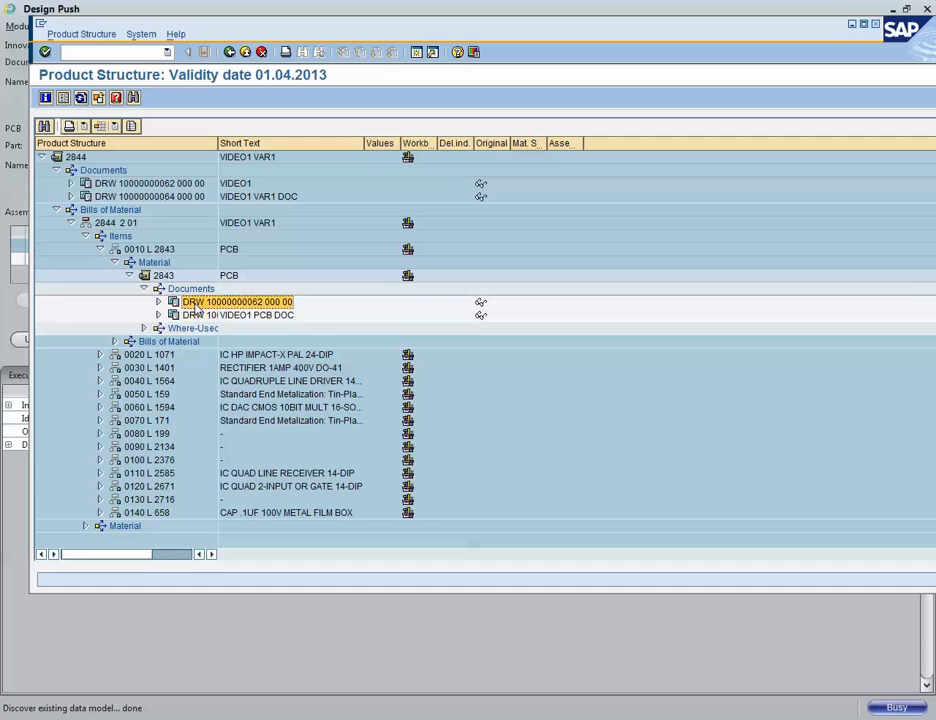
click(196, 316)
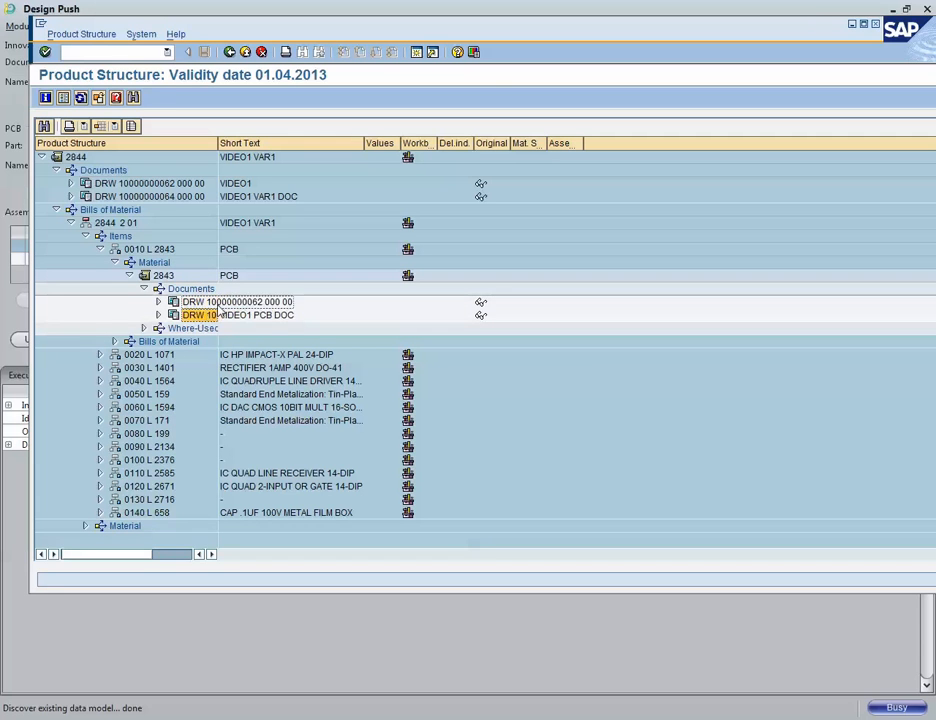
Step: Open the material BOM of assembly 2844 in its general item overview
click(98, 226)
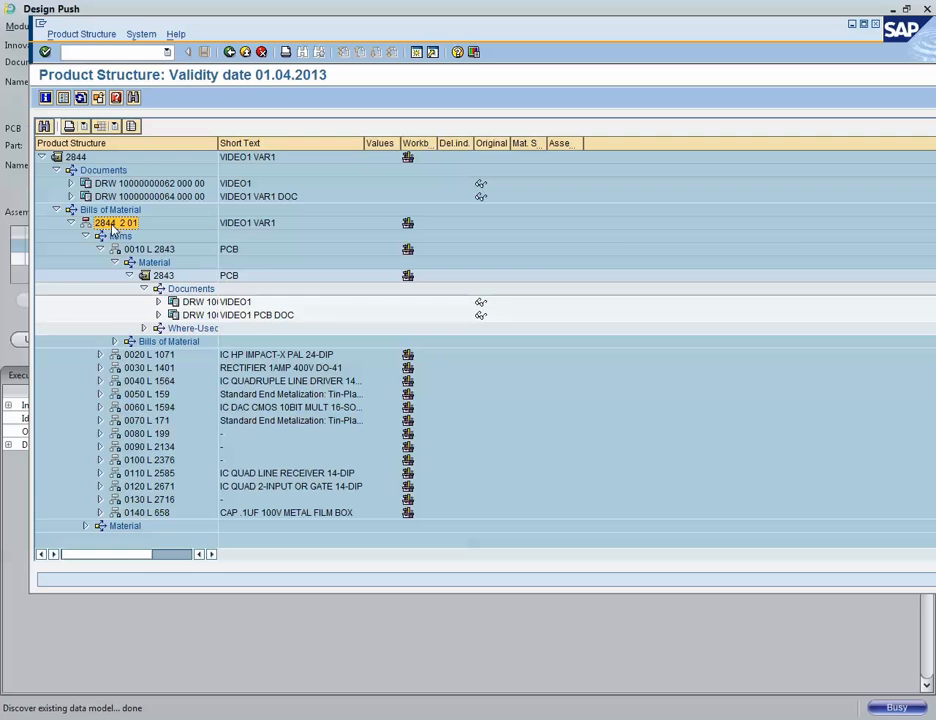
right_click(104, 228)
click(139, 269)
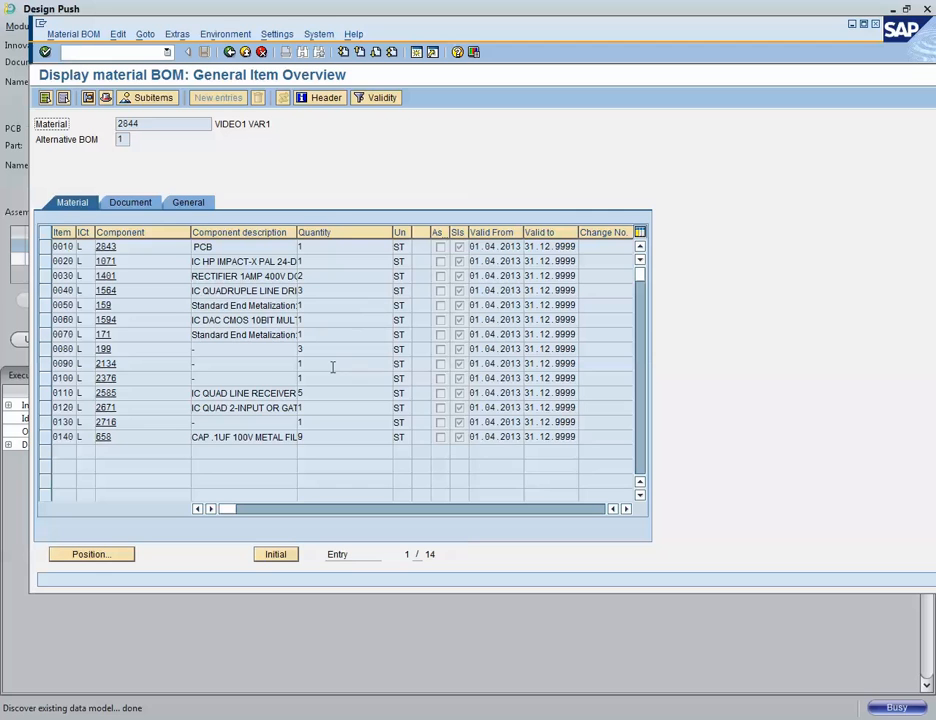
Step: View the sub-items of BOM item 0140, then go back to the product structure
click(104, 437)
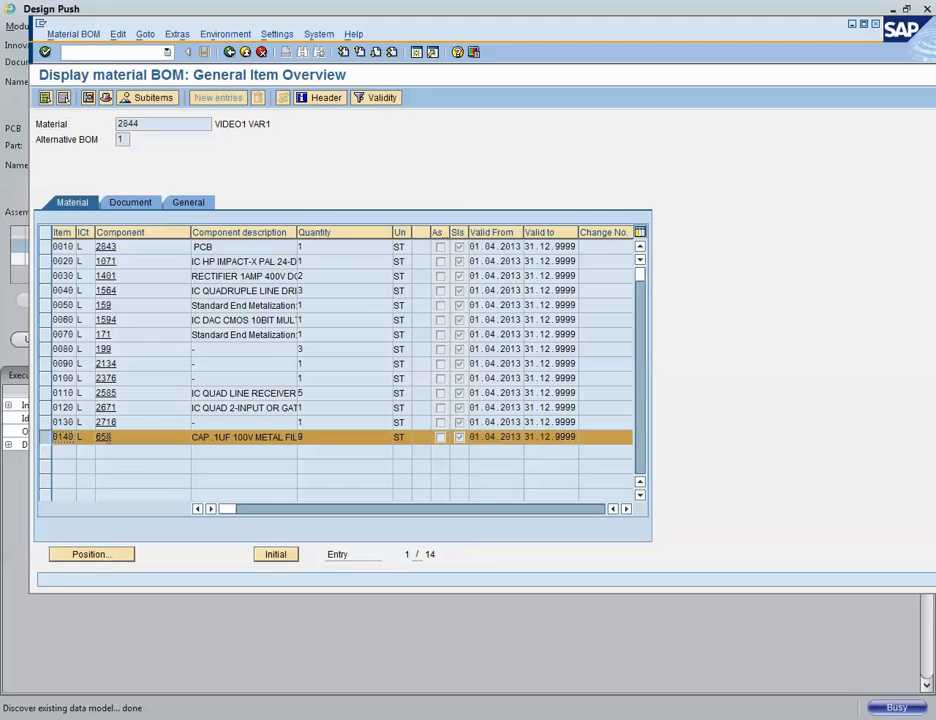
click(160, 99)
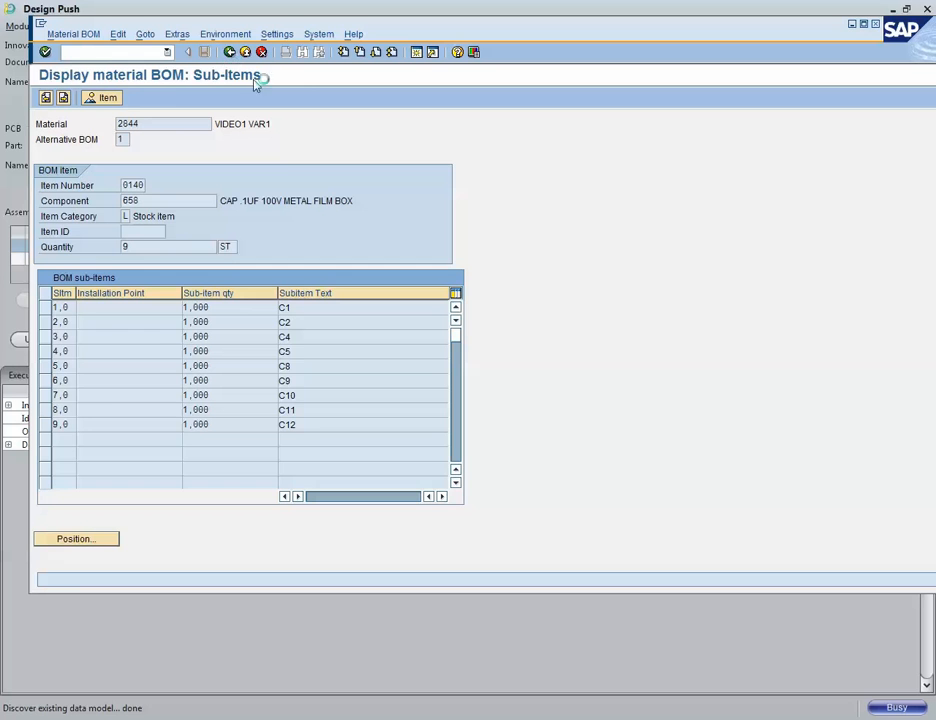
click(230, 52)
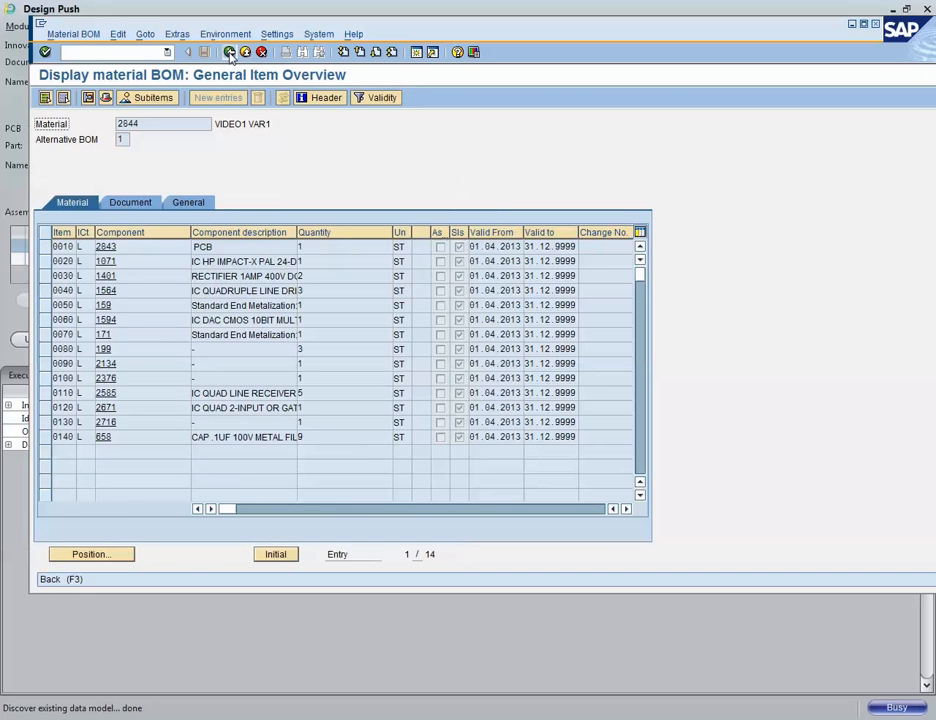
click(230, 52)
click(165, 185)
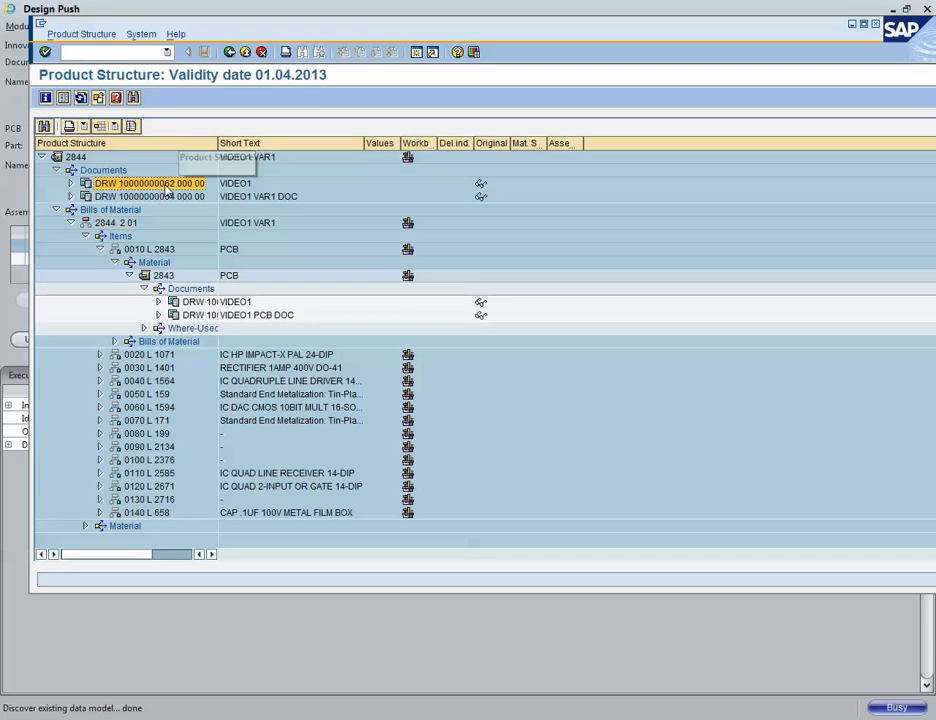
click(70, 183)
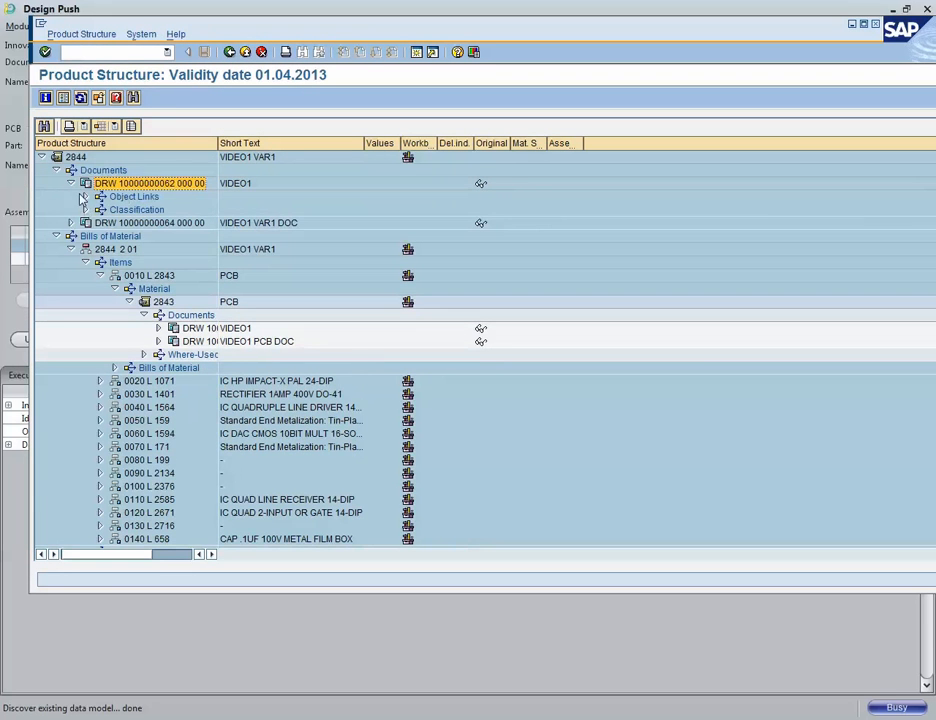
right_click(130, 185)
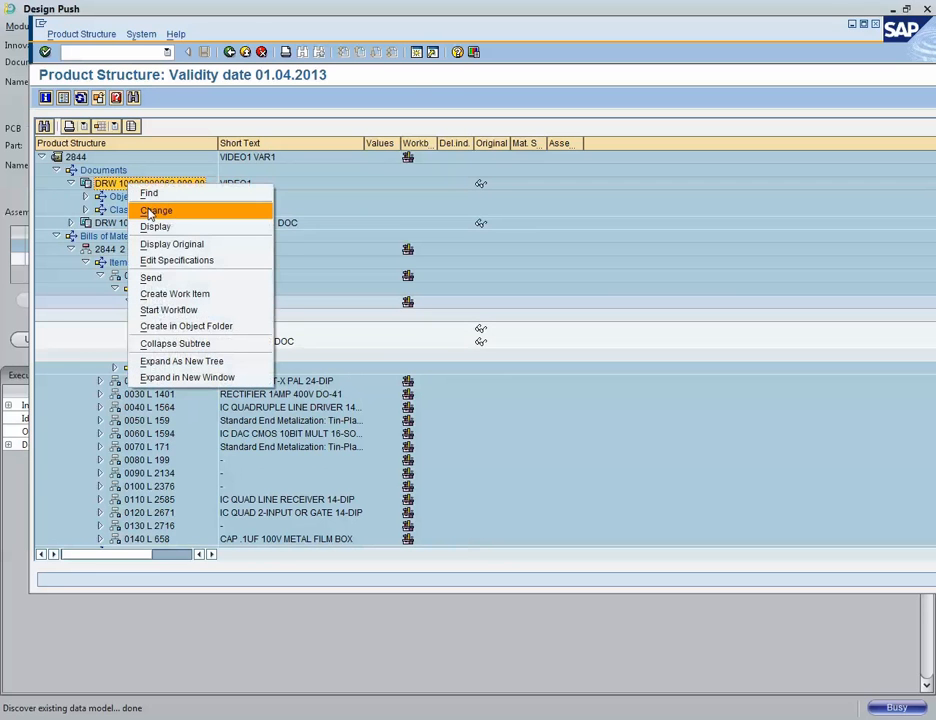
click(172, 211)
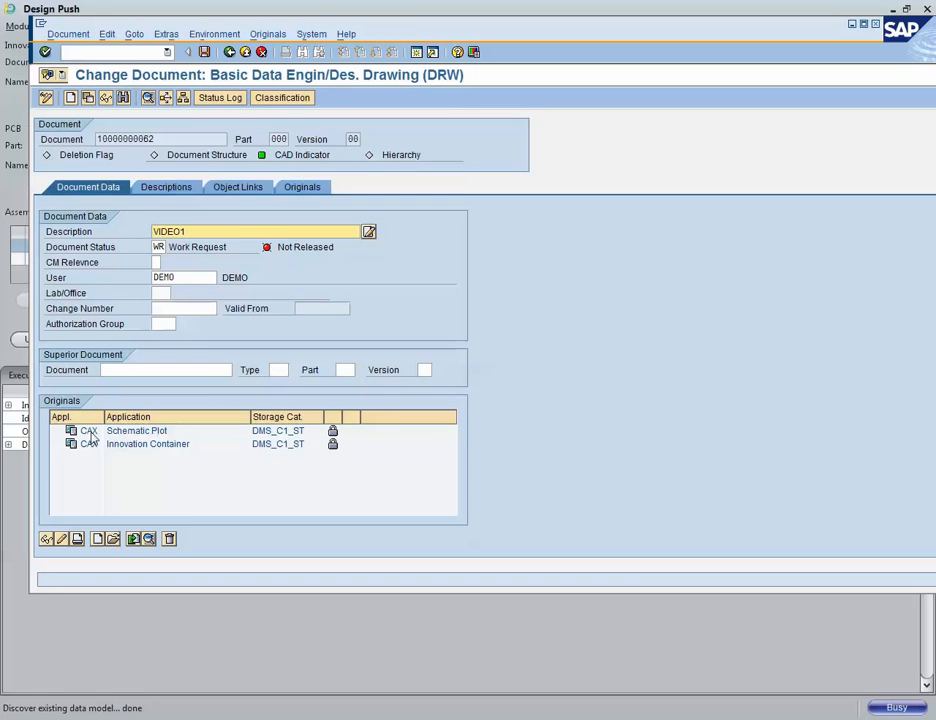
right_click(142, 430)
click(167, 441)
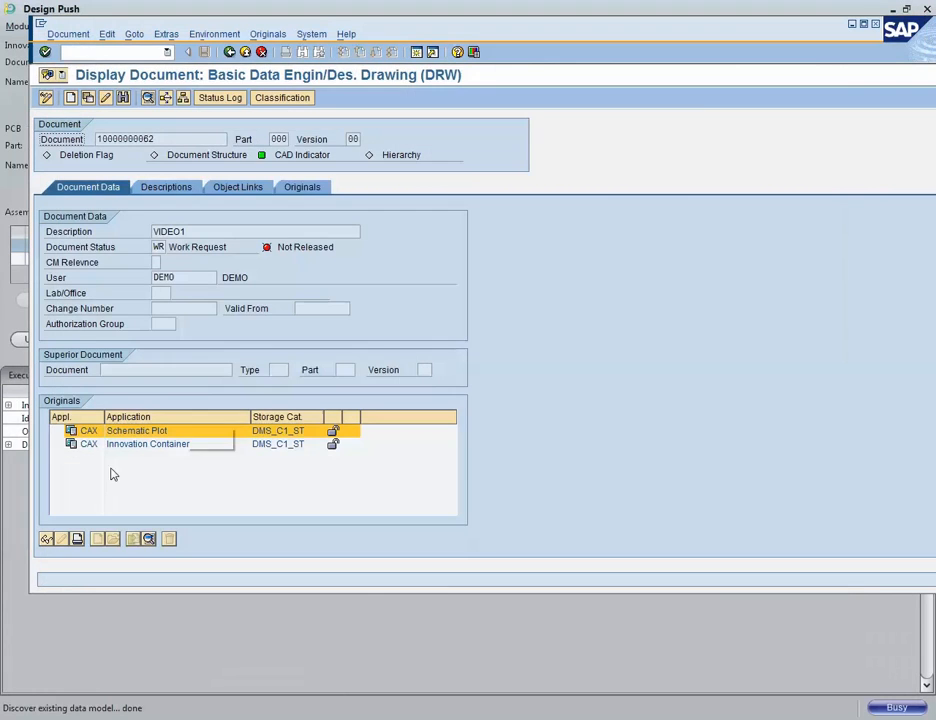
Step: Display the document's Innovation Container archive, close it, and return to the product structure
click(148, 444)
right_click(148, 446)
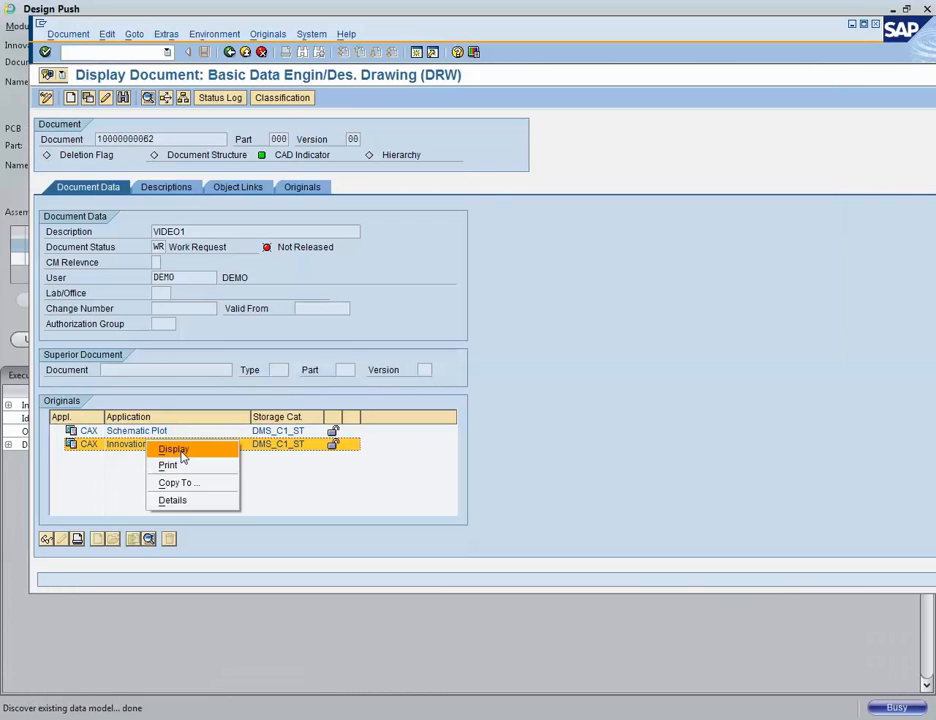
click(180, 448)
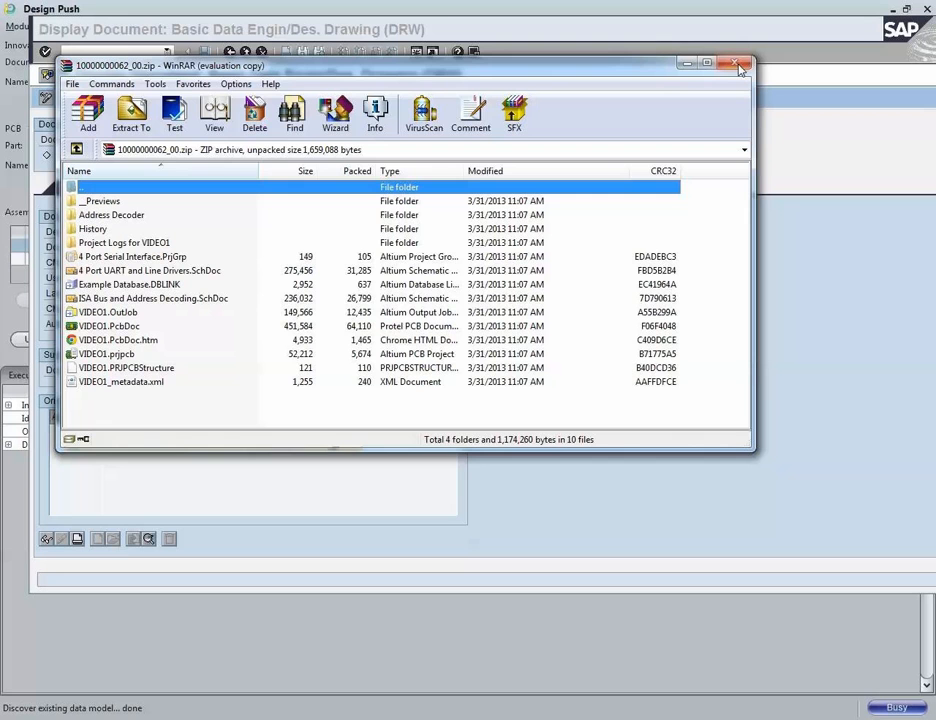
click(740, 67)
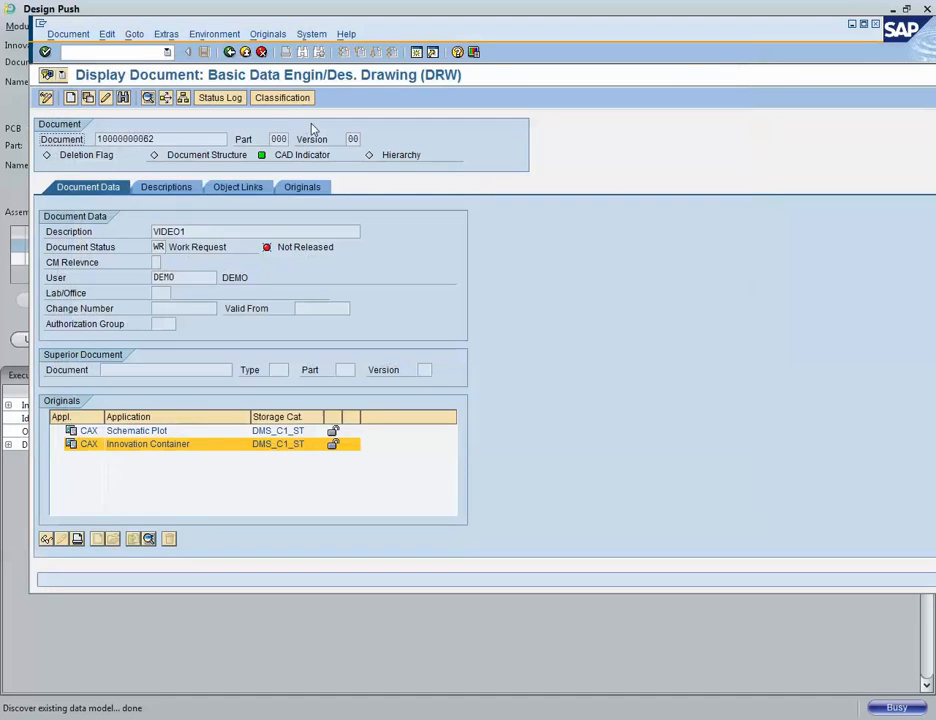
click(230, 53)
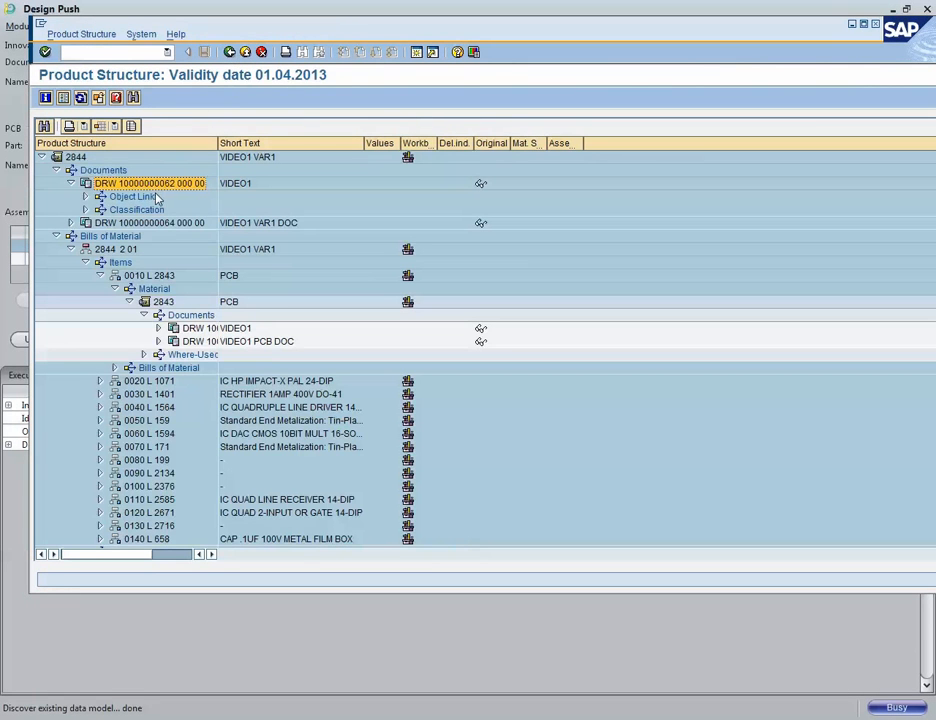
click(74, 225)
click(71, 223)
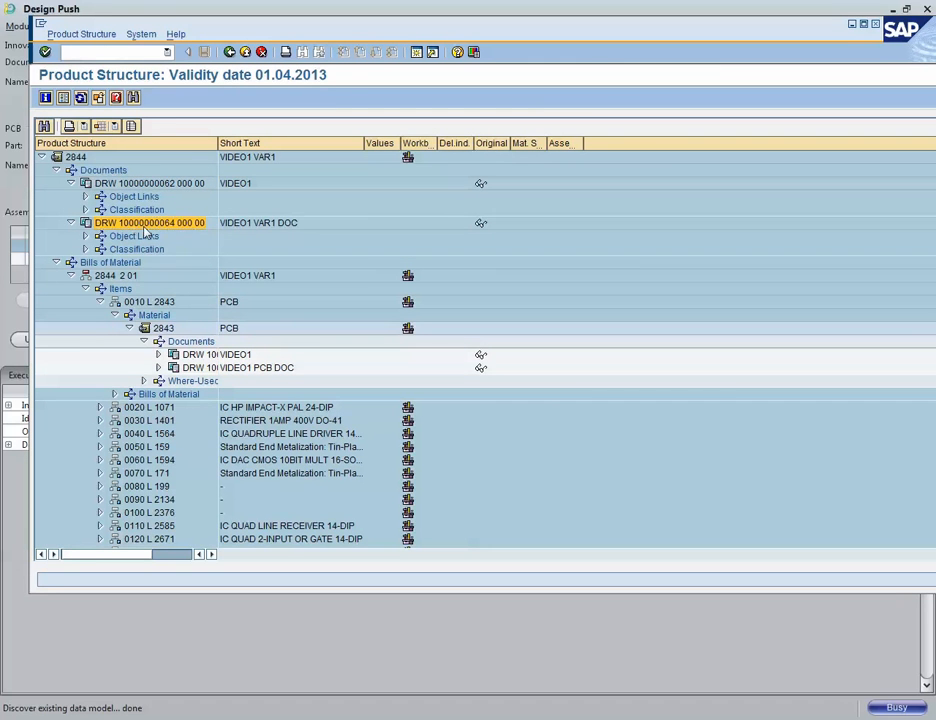
right_click(146, 228)
click(168, 254)
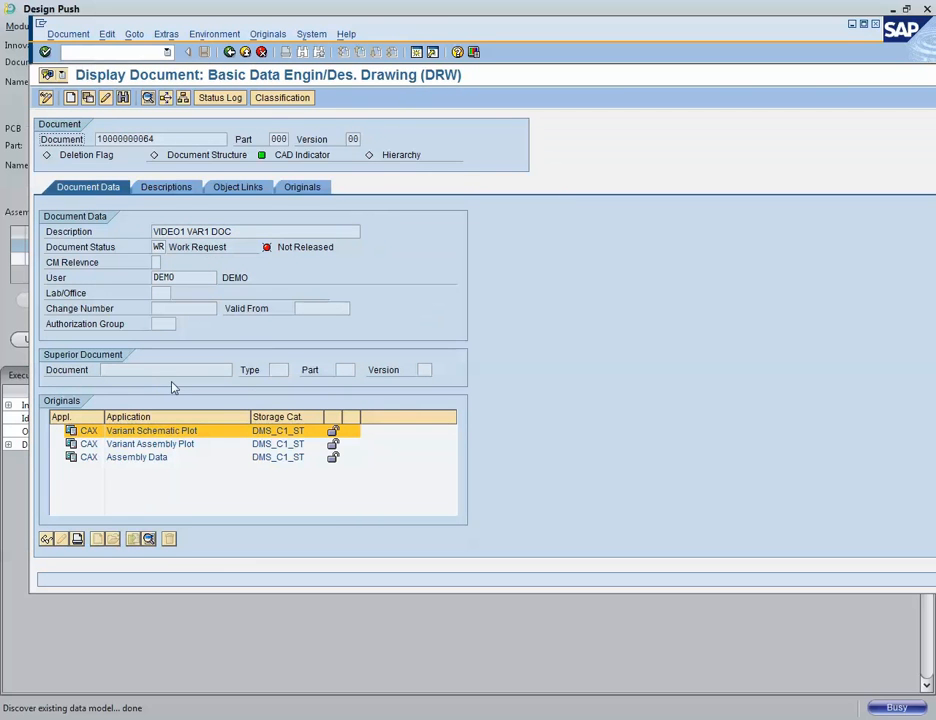
Step: Display the Assembly Data original archive of the VAR1 document, then close it
click(177, 445)
click(151, 460)
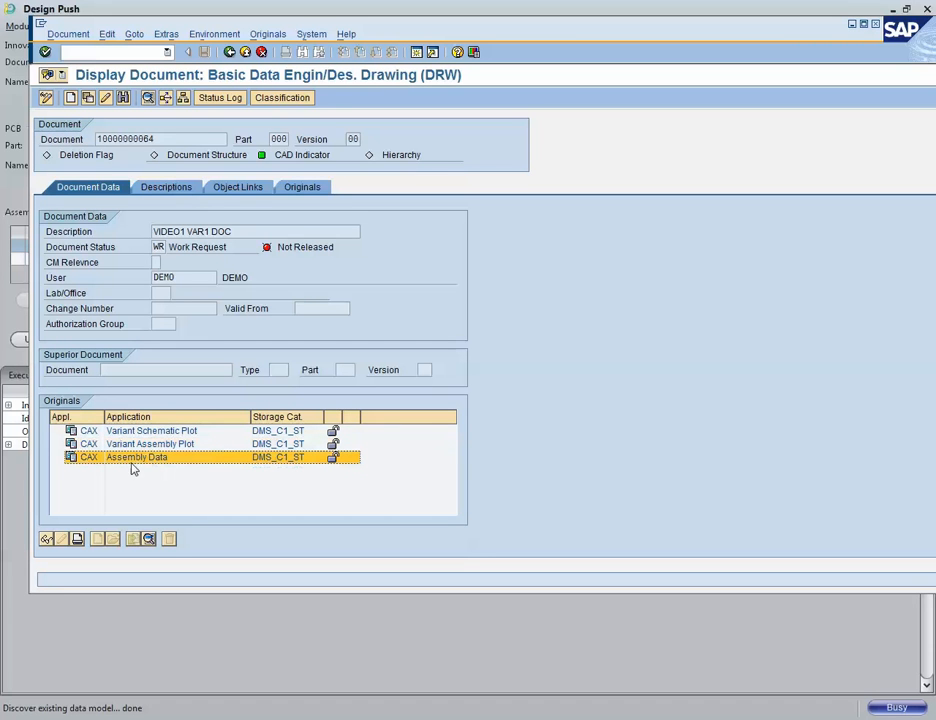
right_click(133, 468)
click(155, 472)
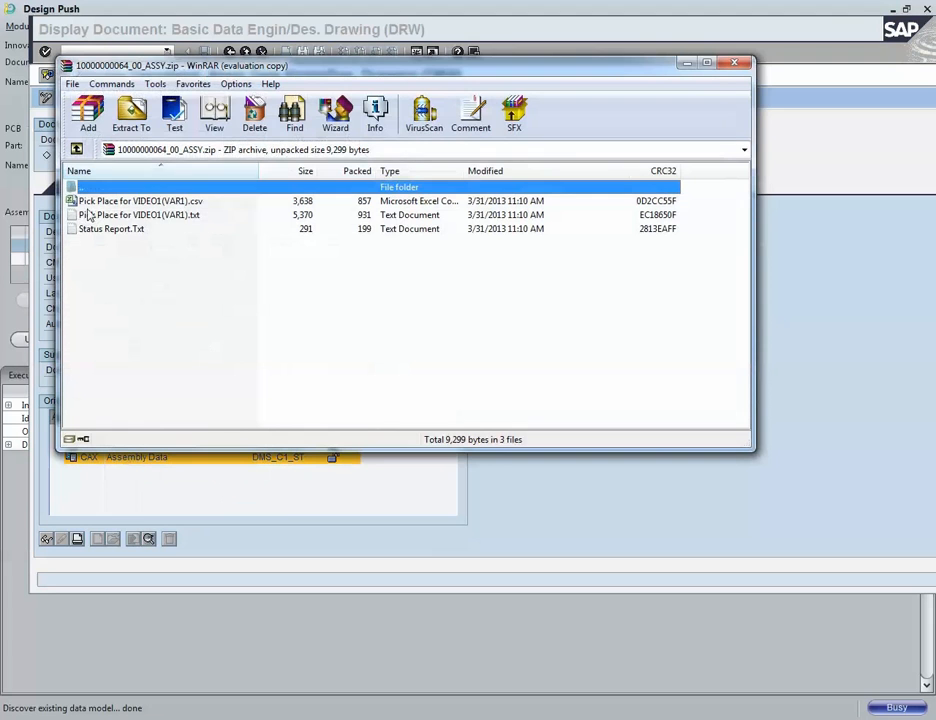
click(734, 63)
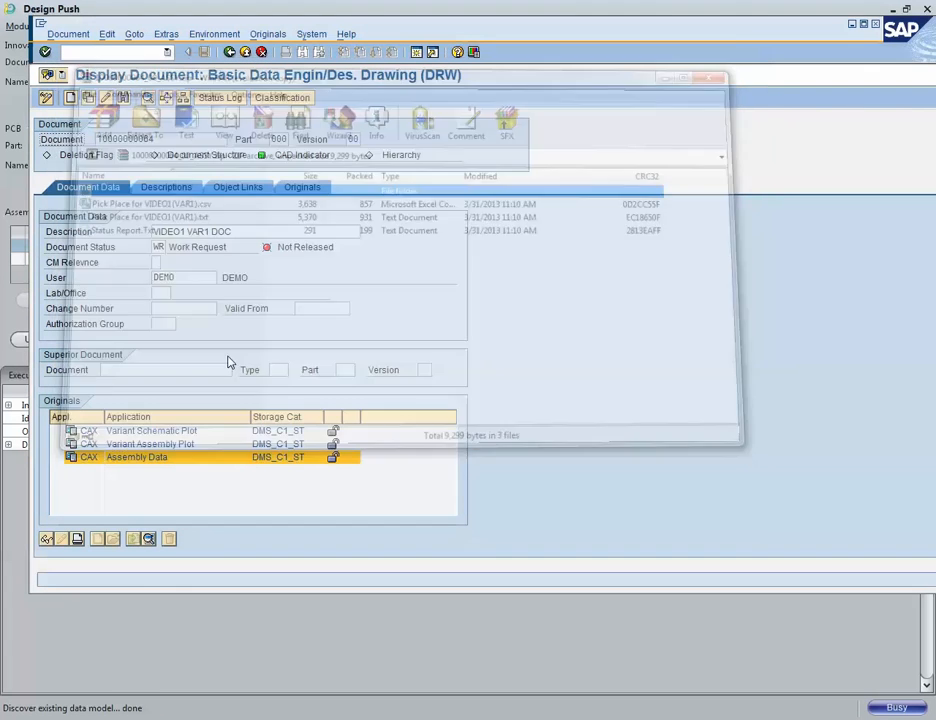
Step: Display the Variant Assembly Plot original as a PDF, then close the viewer
click(163, 445)
right_click(165, 446)
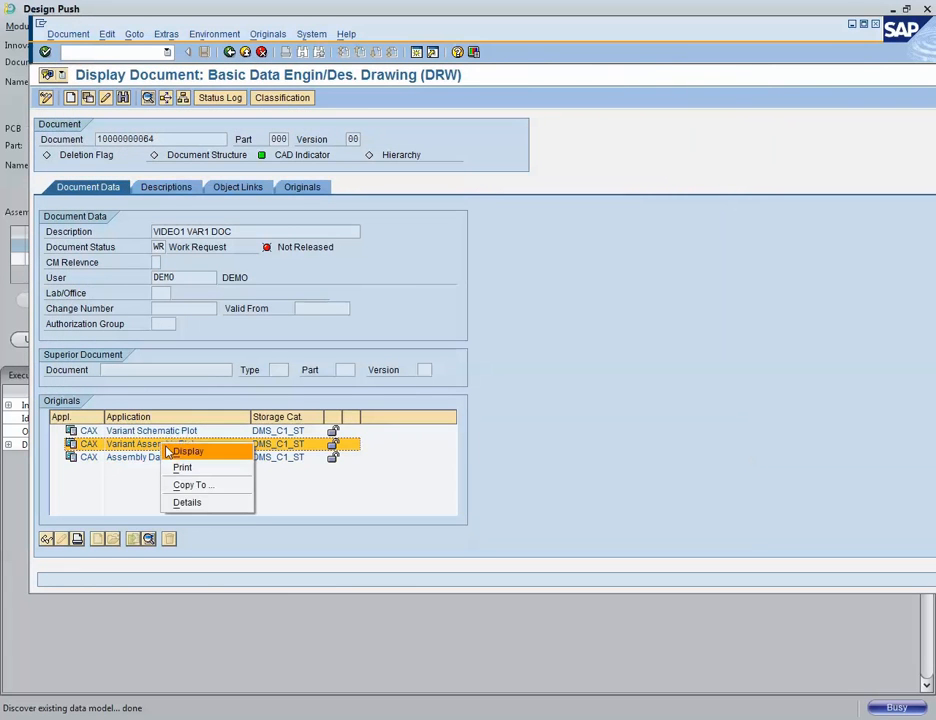
click(170, 451)
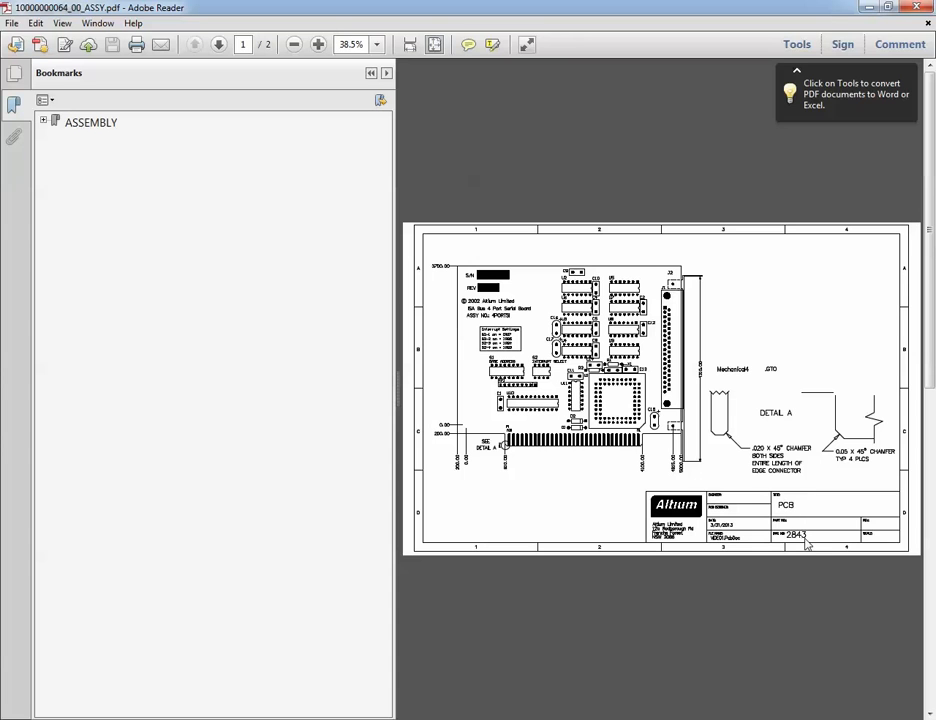
double_click(6, 9)
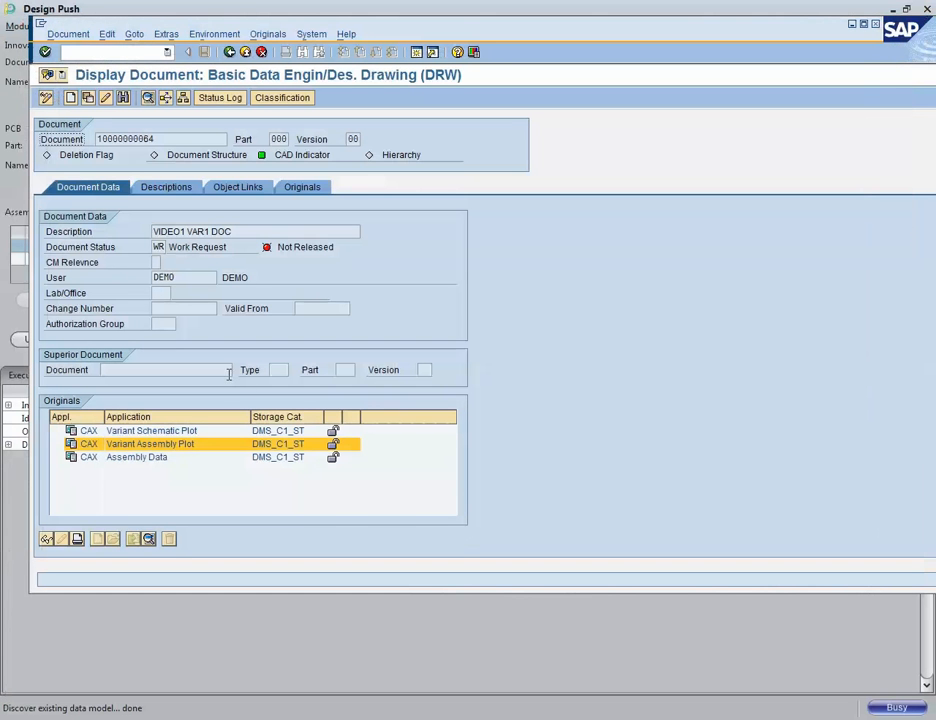
Step: Display the Variant Schematic Plot original, close the viewer, and return to the product structure
click(156, 432)
right_click(158, 437)
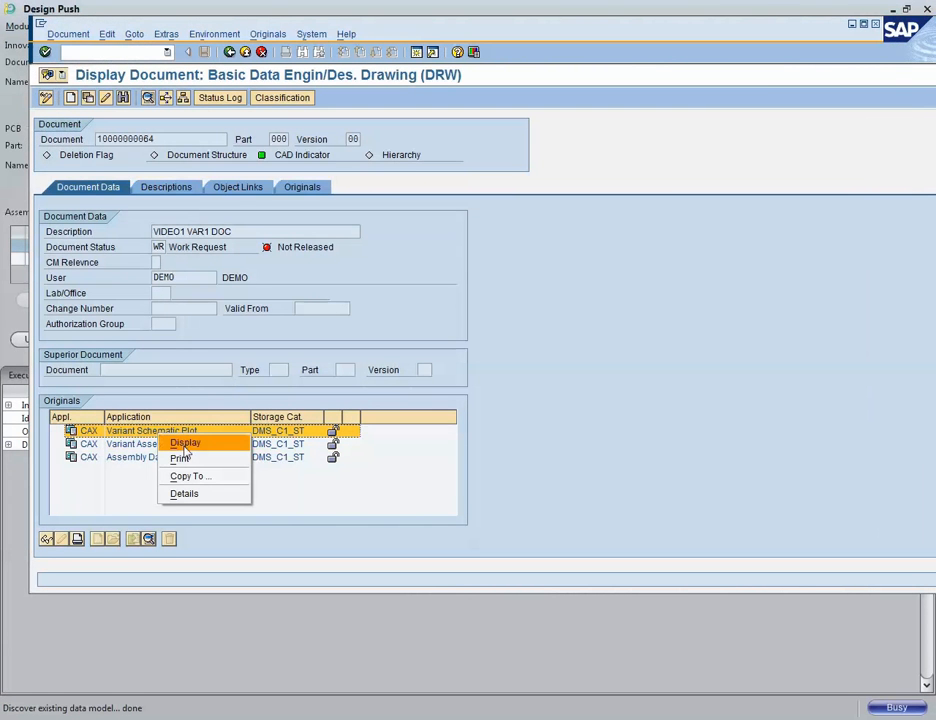
click(189, 445)
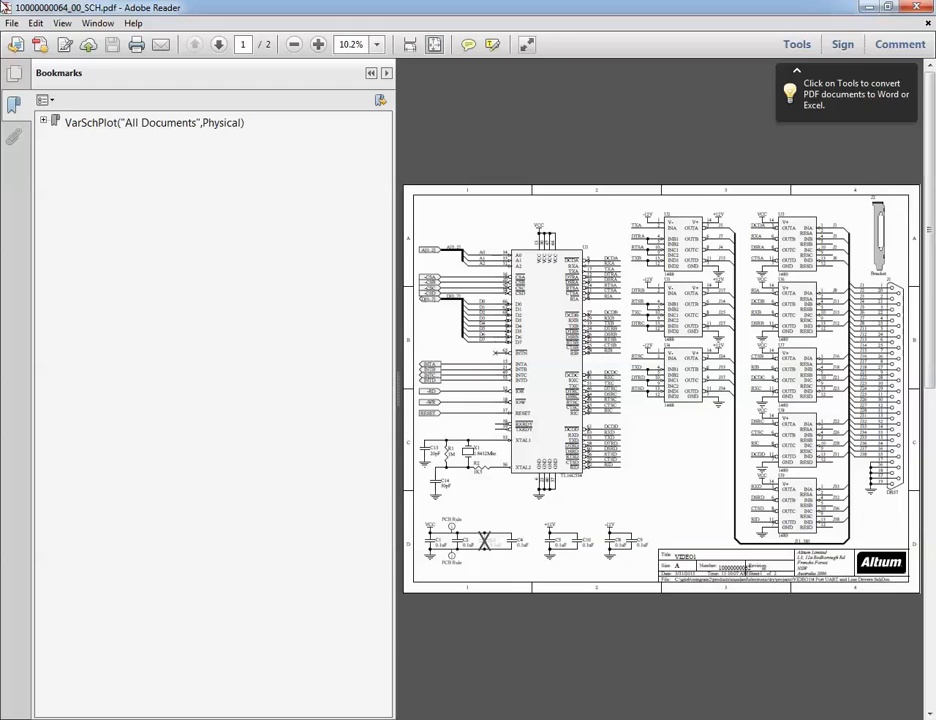
double_click(8, 7)
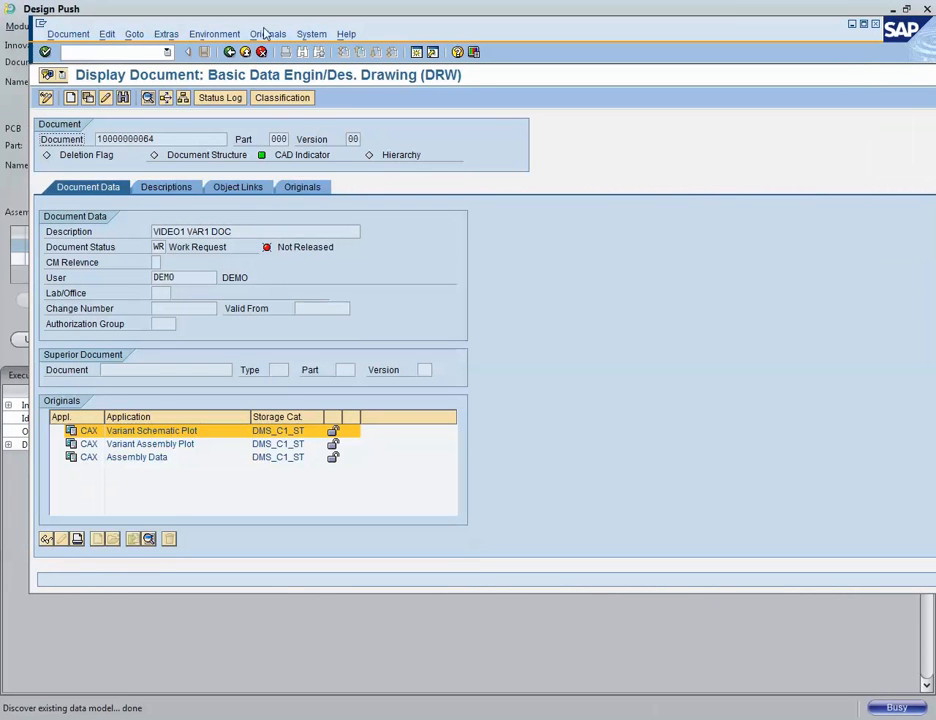
click(229, 54)
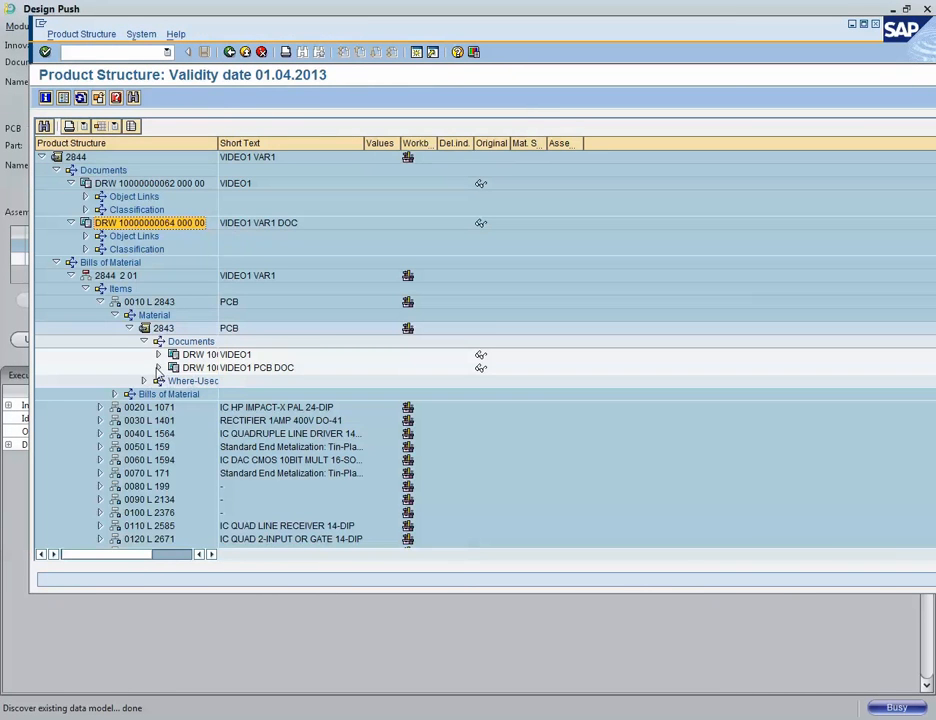
Step: Expand the VIDEO1 PCB DOC document under material 2843 and open it for display
click(158, 367)
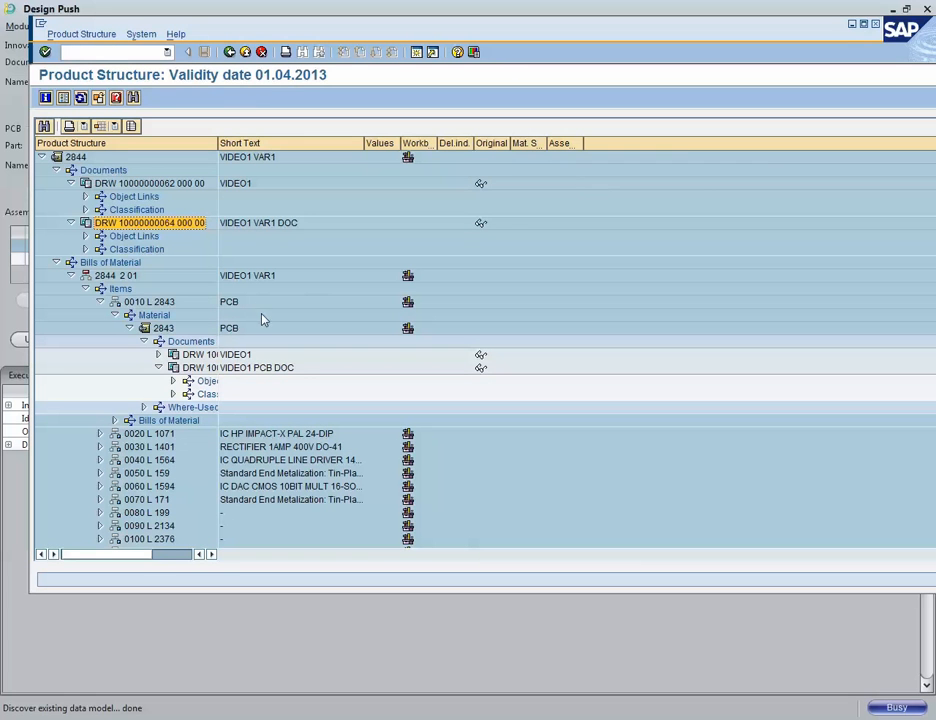
click(197, 369)
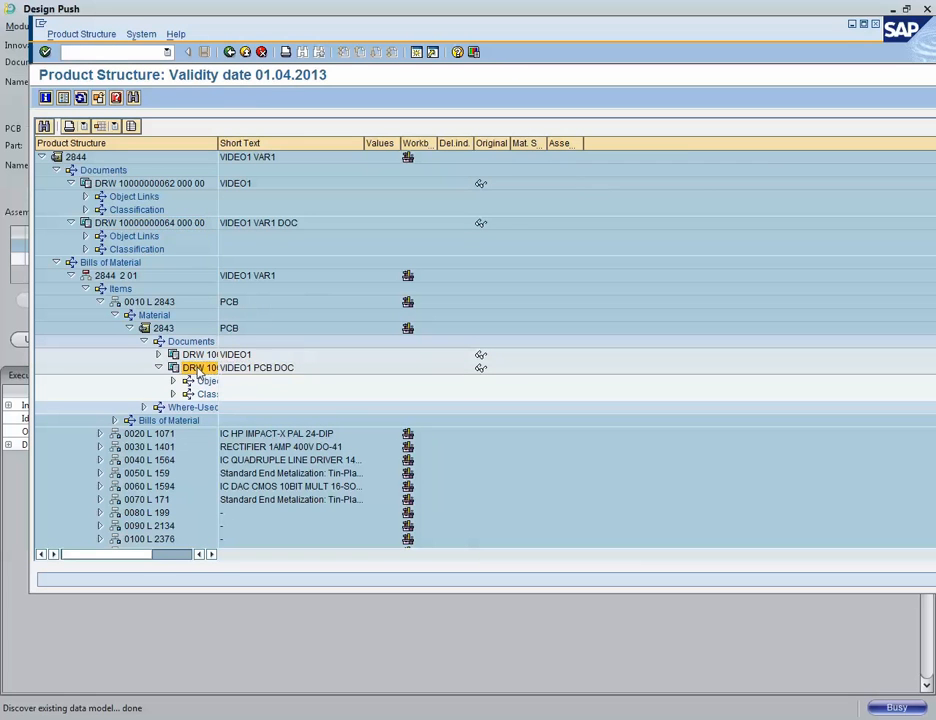
right_click(198, 372)
click(224, 396)
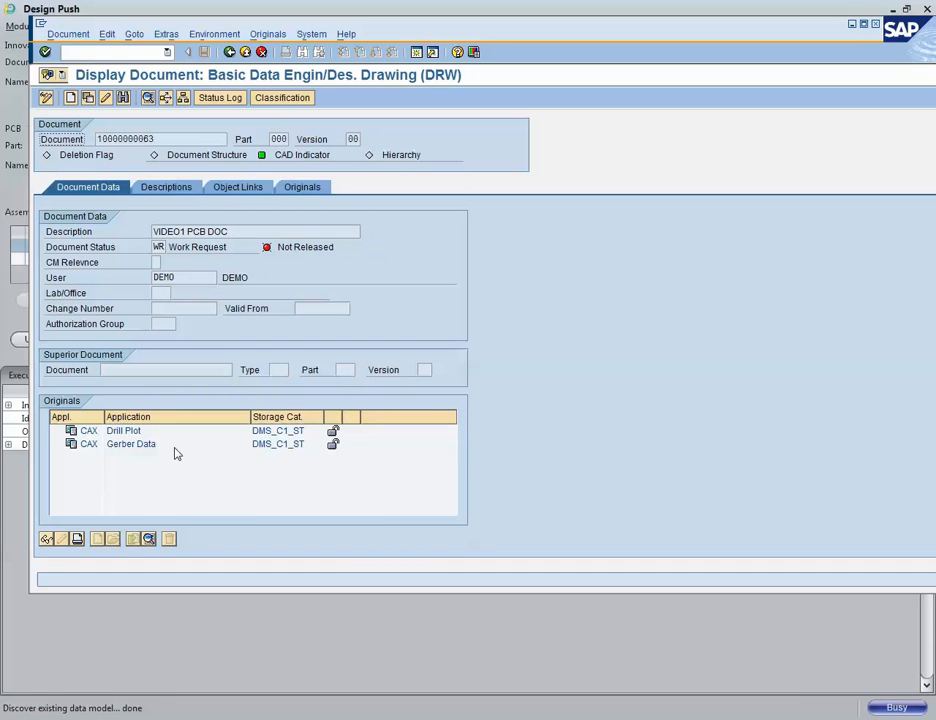
Step: Display the Drill Plot original of the PCB document as a PDF, then close the viewer
click(120, 431)
right_click(128, 431)
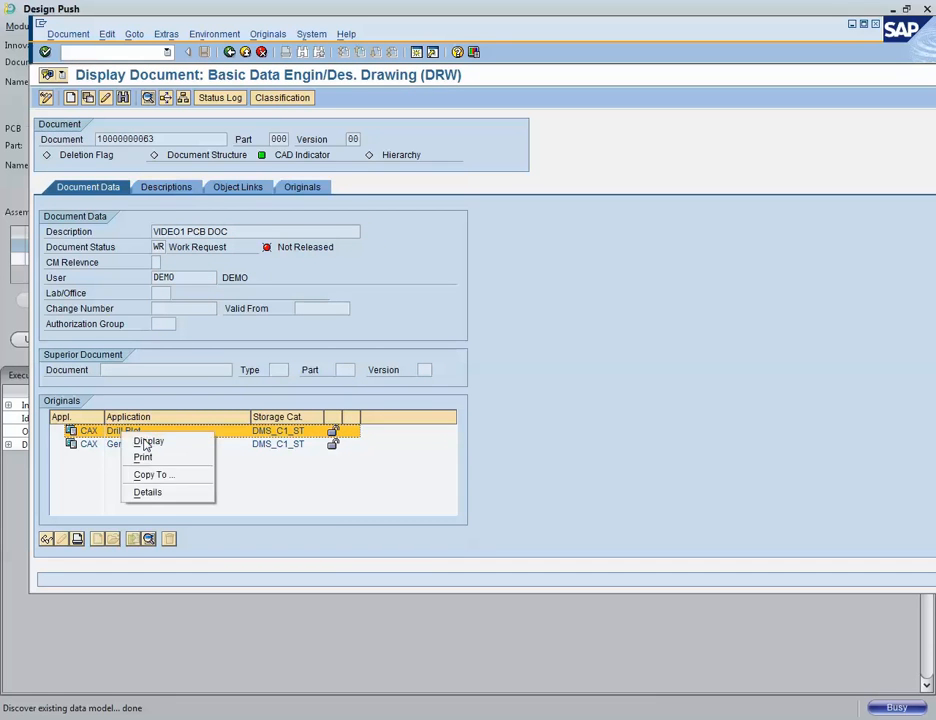
click(146, 441)
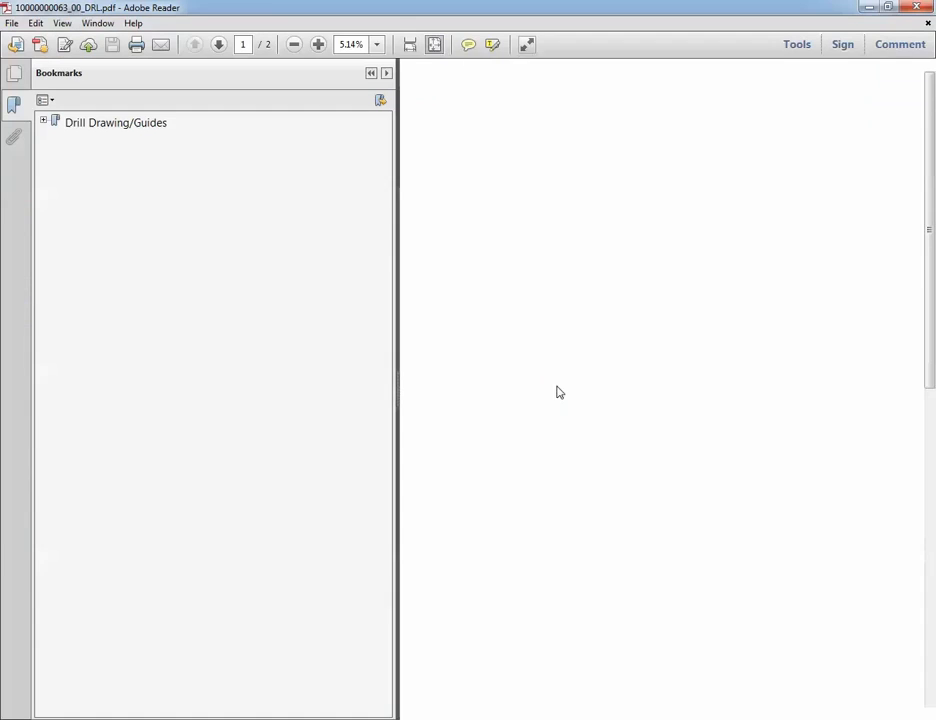
key(alt+F4)
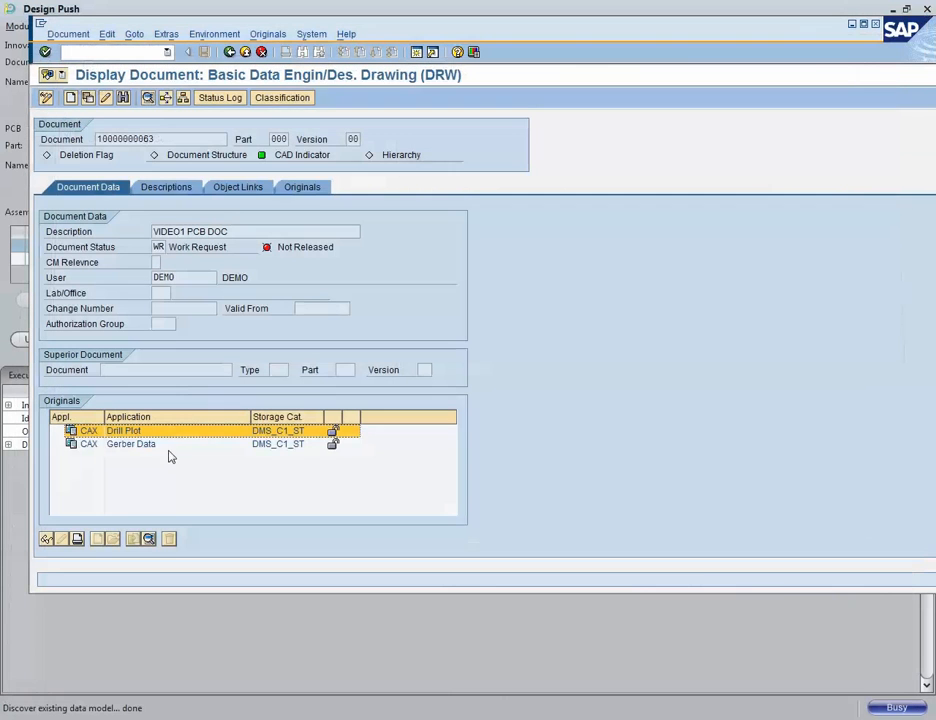
Step: Display the Gerber Data original of the PCB document, close the archive viewer, and back out to the Engineering screen
click(126, 444)
right_click(126, 446)
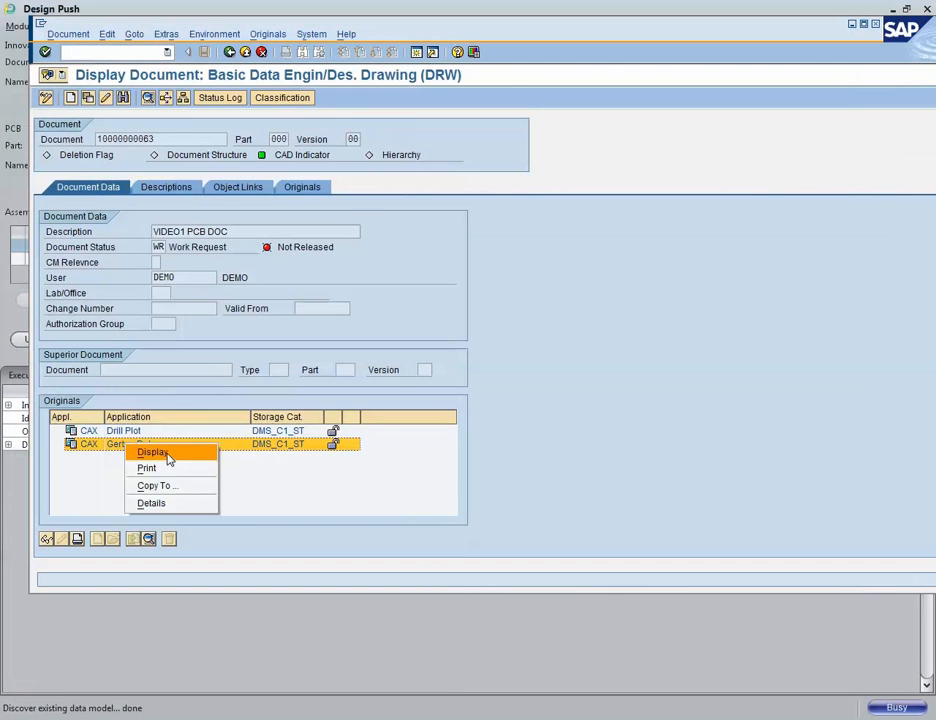
click(145, 451)
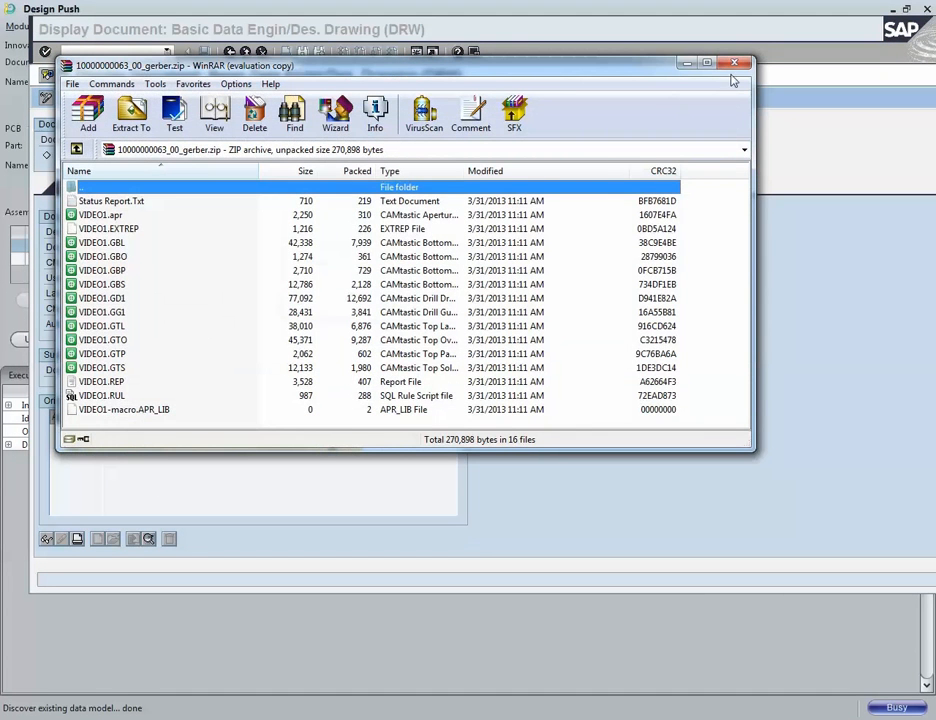
click(524, 44)
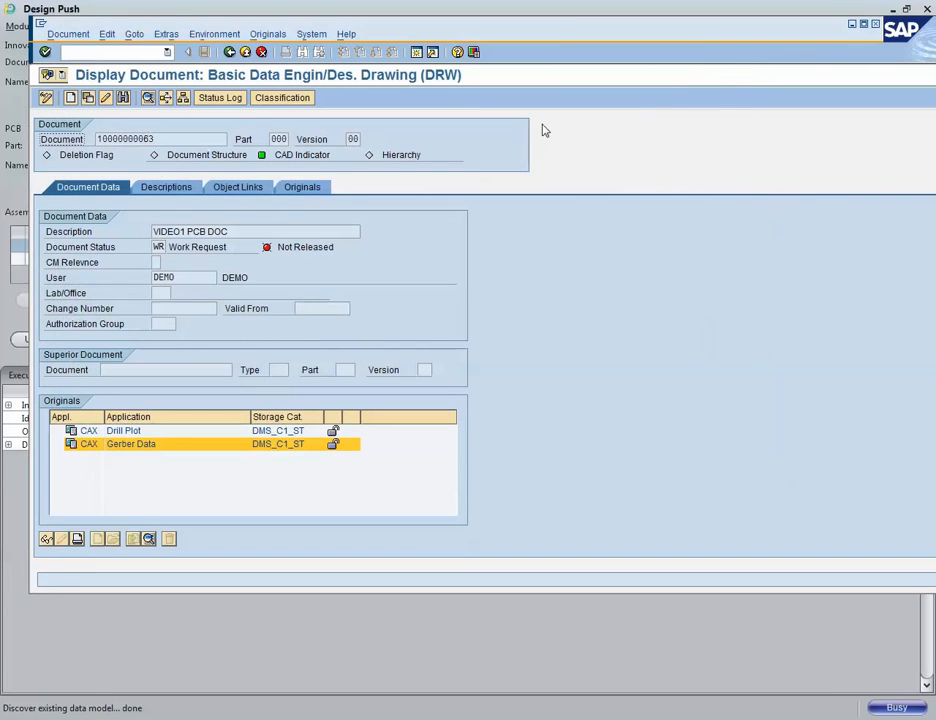
click(229, 52)
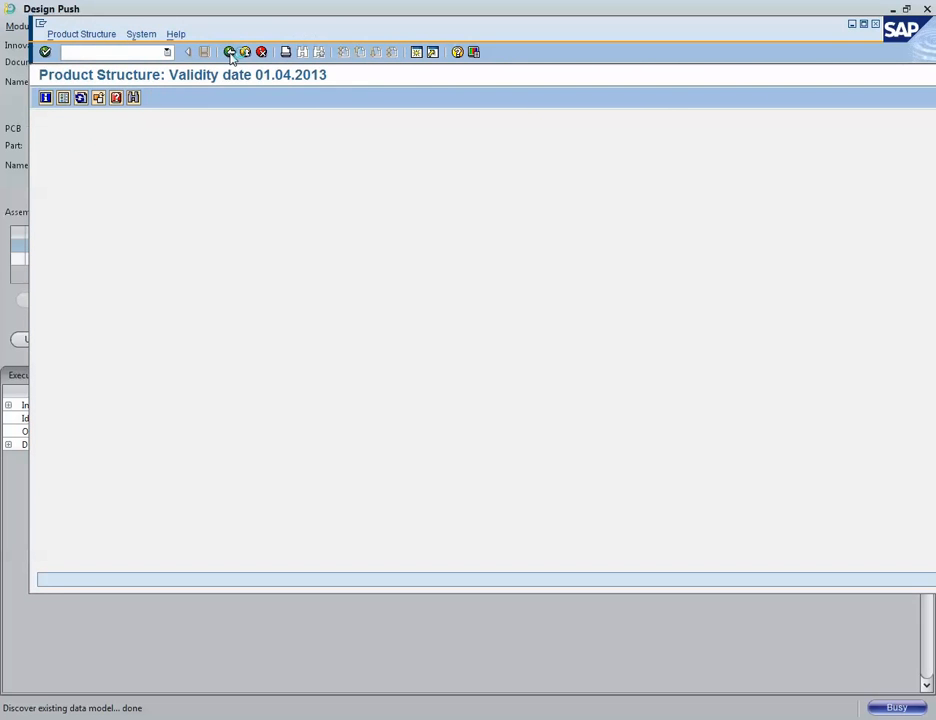
click(229, 52)
click(229, 52)
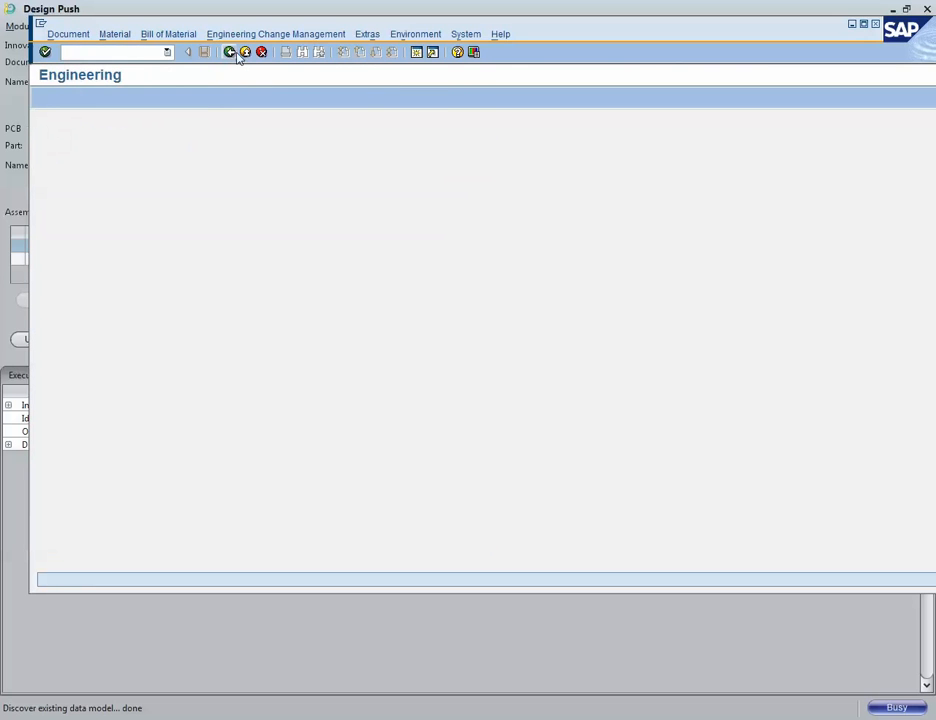
click(229, 52)
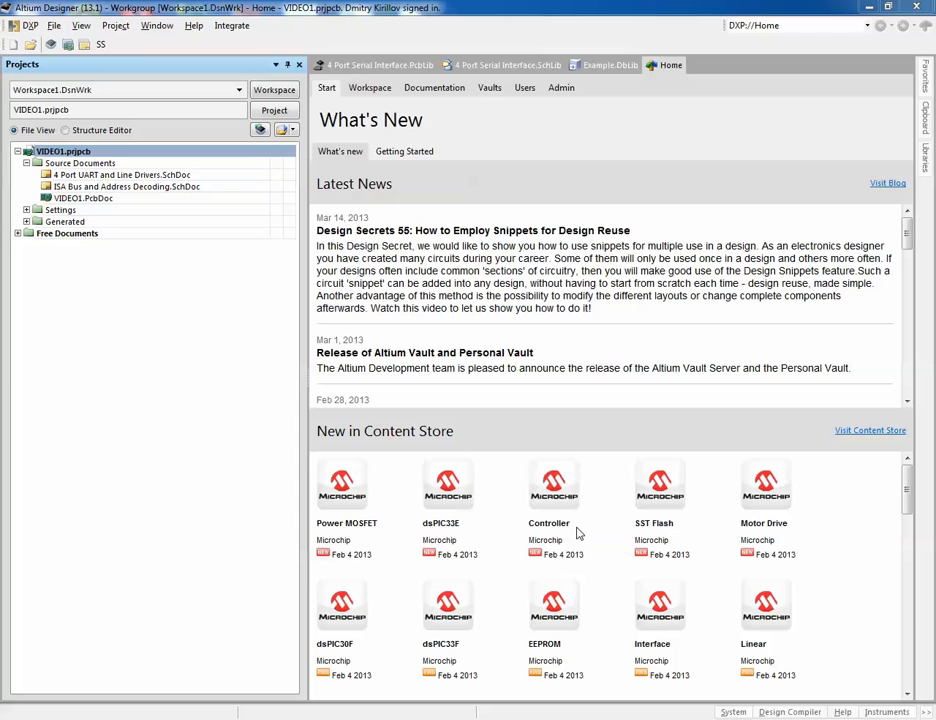
Step: Open the Example.DbLib database library from Free Documents and show its Table Browser
click(17, 233)
double_click(78, 258)
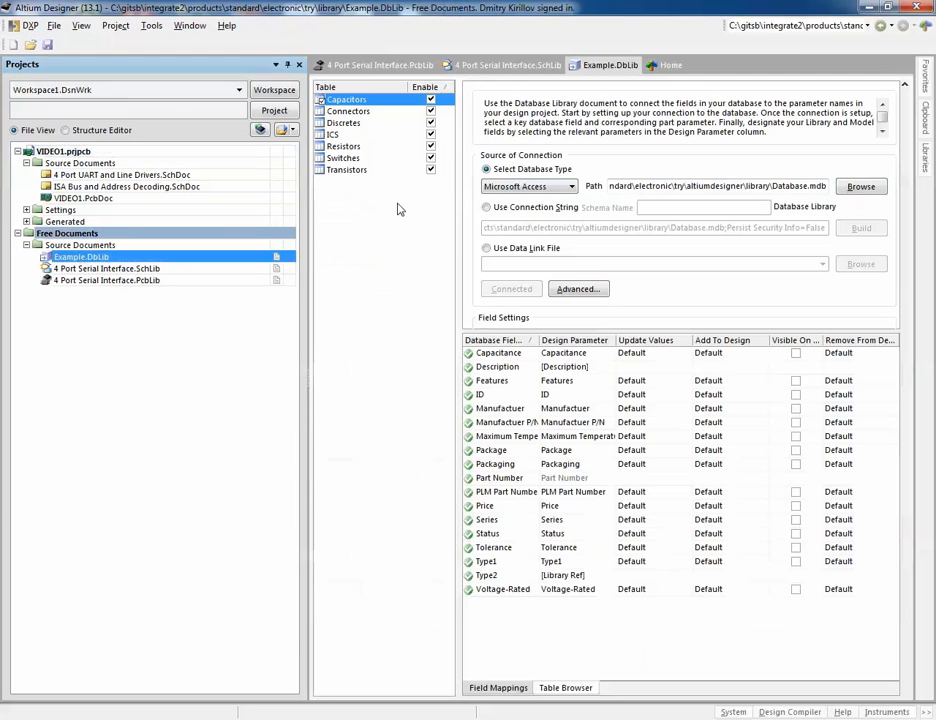
click(563, 687)
Step: Add a new capacitor component with part number VIDEO, description Example component and Type2 CAP 2M
click(514, 431)
right_click(536, 430)
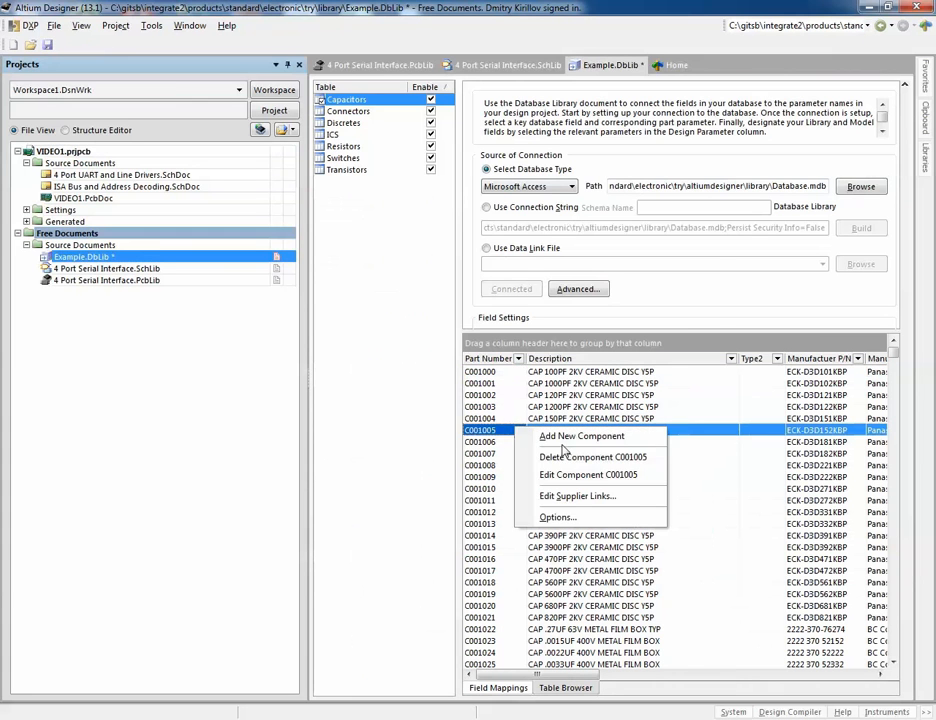
click(566, 437)
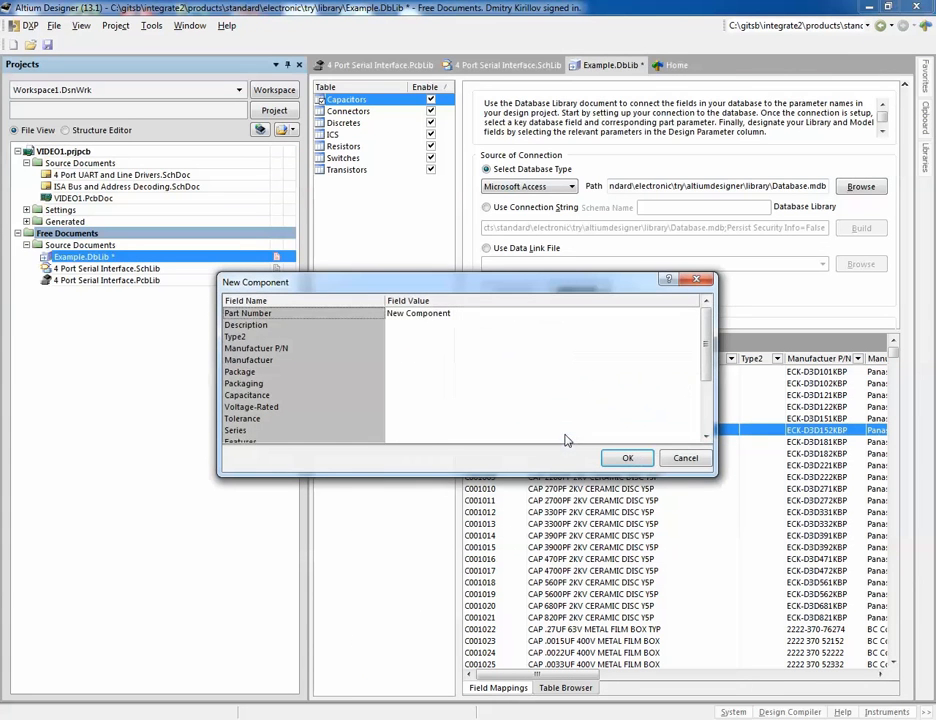
click(487, 314)
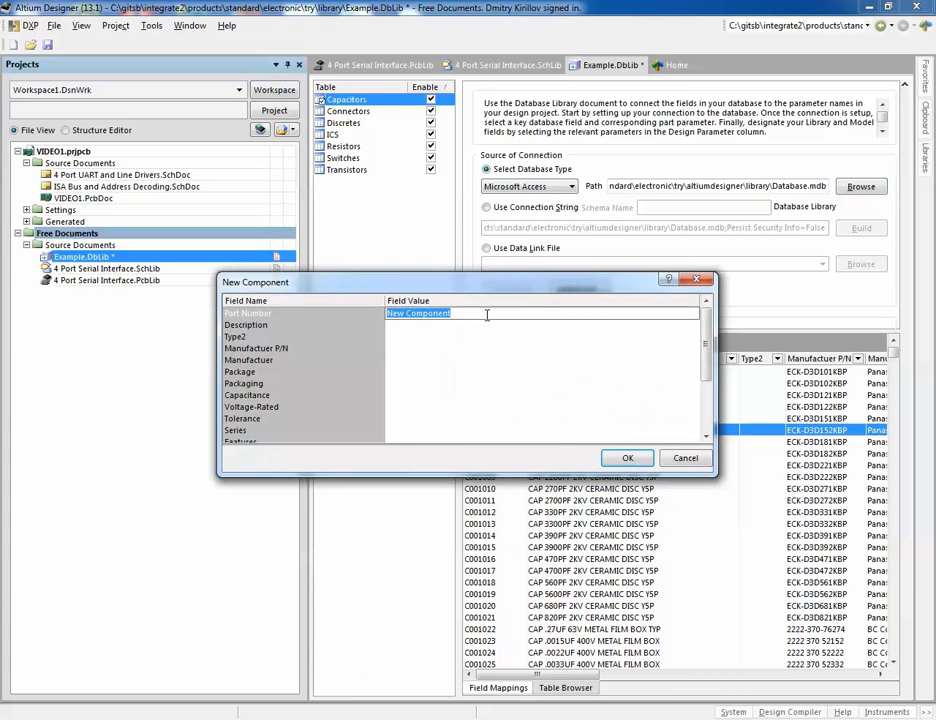
text(VIDEO)
click(487, 321)
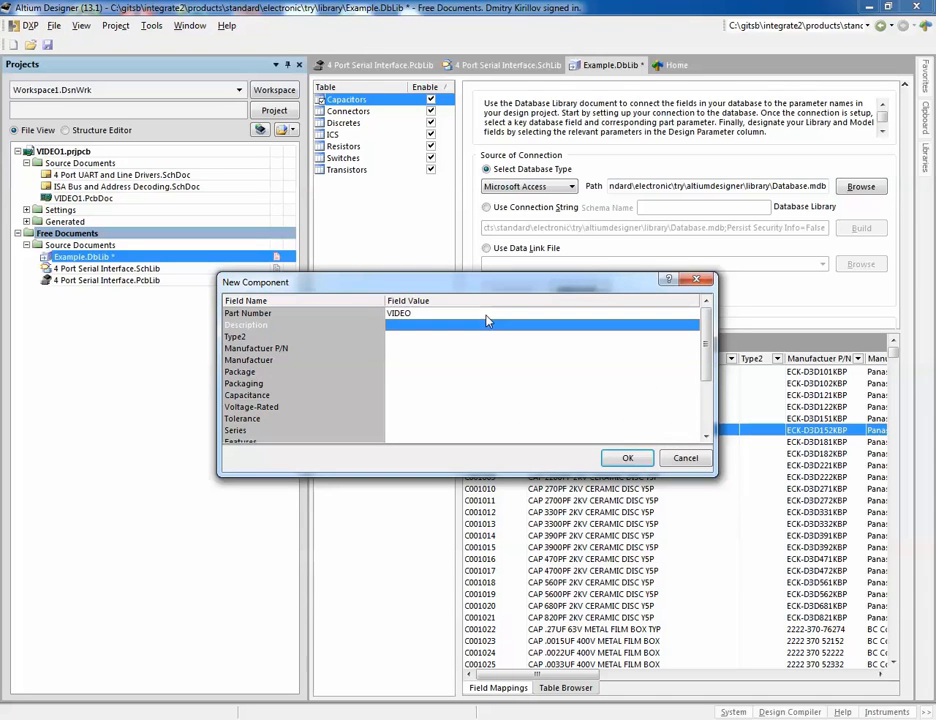
click(487, 321)
text(Examp)
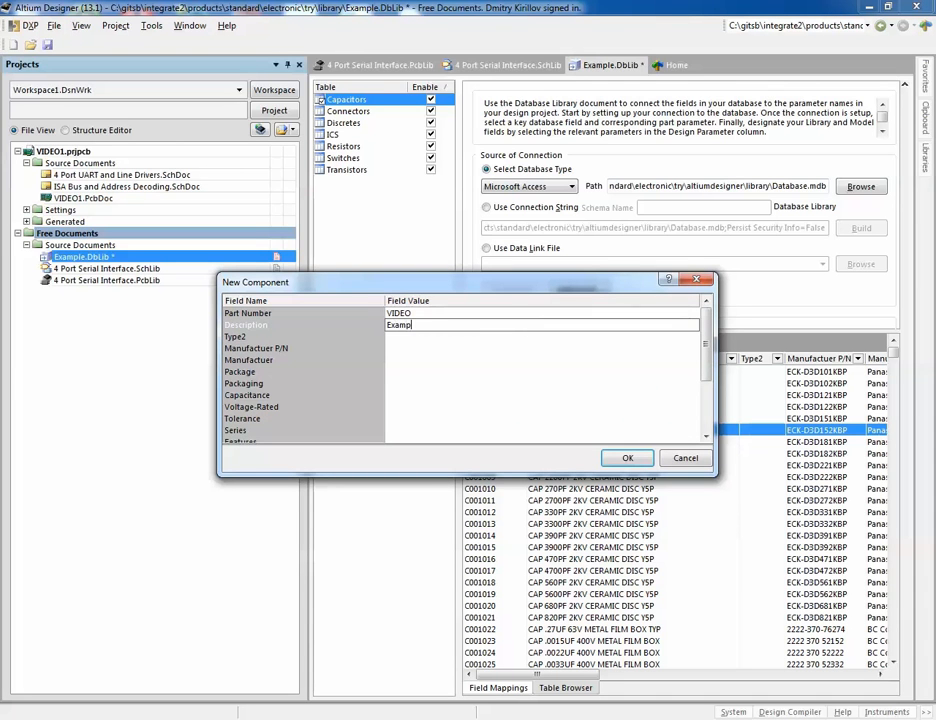
text(le component)
key(Return)
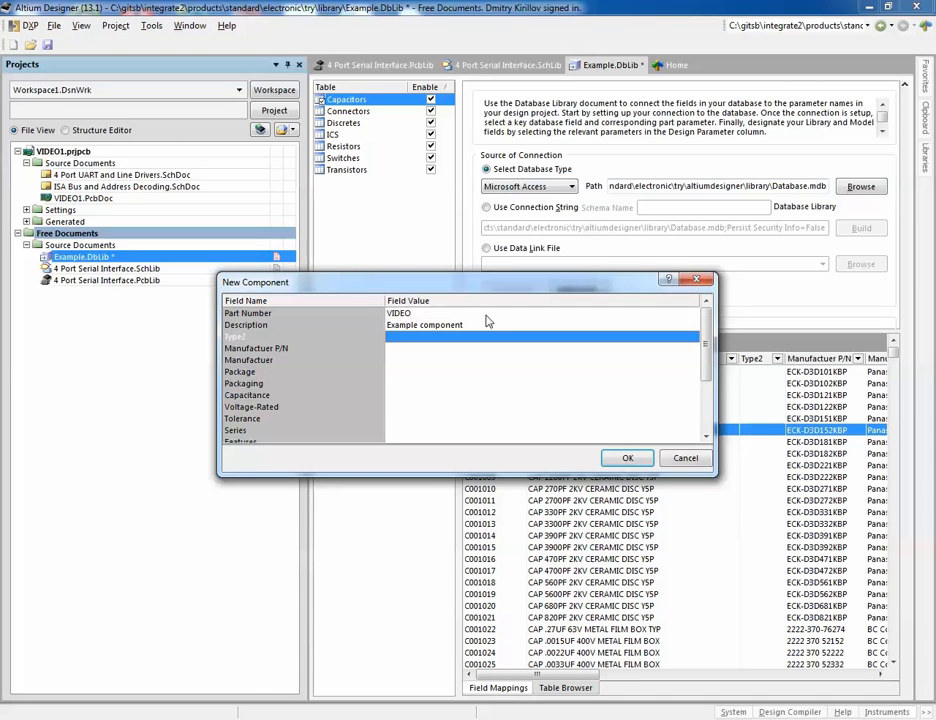
text(CAP 2)
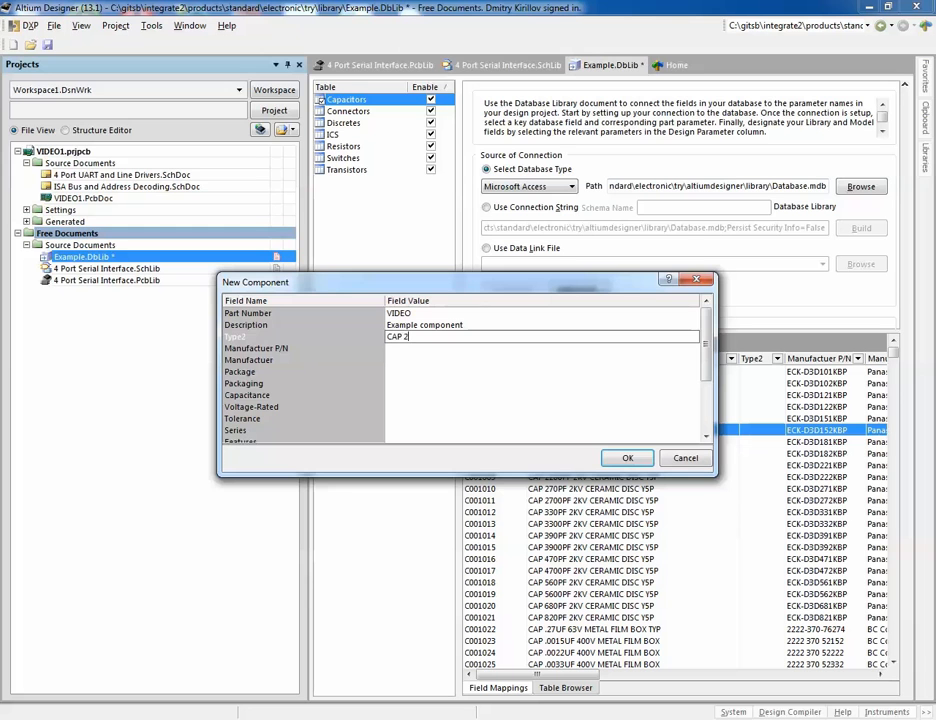
text(M)
key(Return)
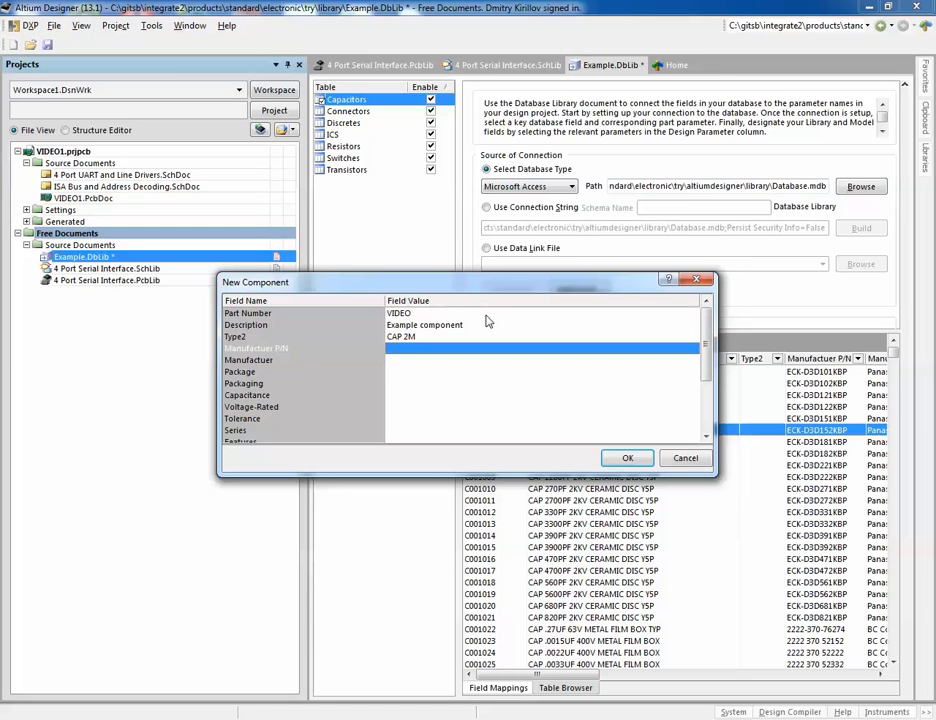
key(Return)
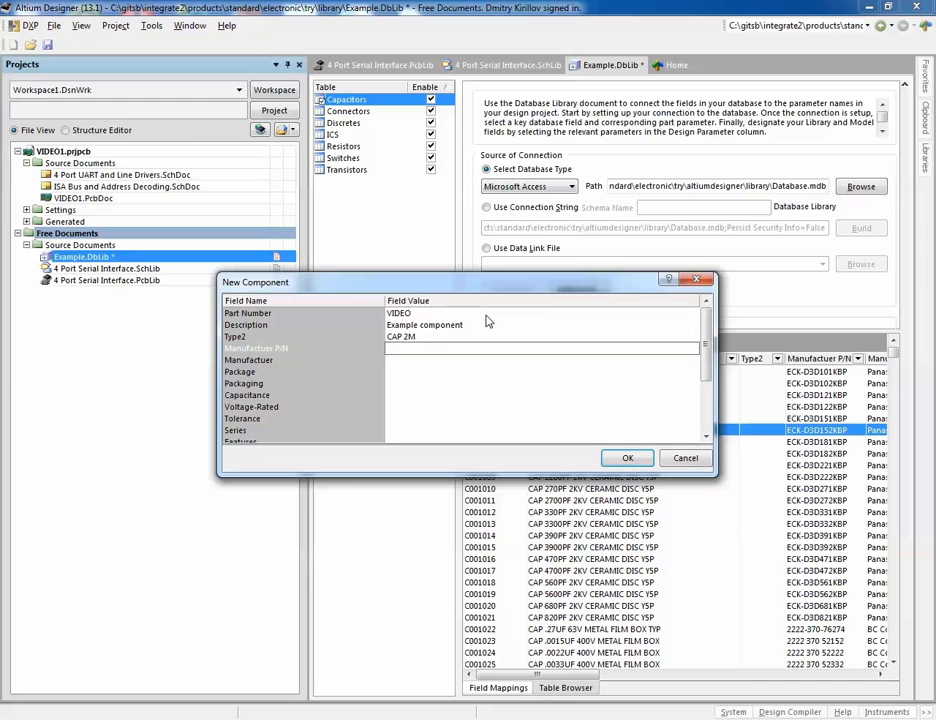
Step: Set the component's Manufacturer P/N to EKZ-0133883 and Manufacturer to Example, and confirm the new component
text(EKZ-0133883)
key(Return)
key(Return)
text(Example)
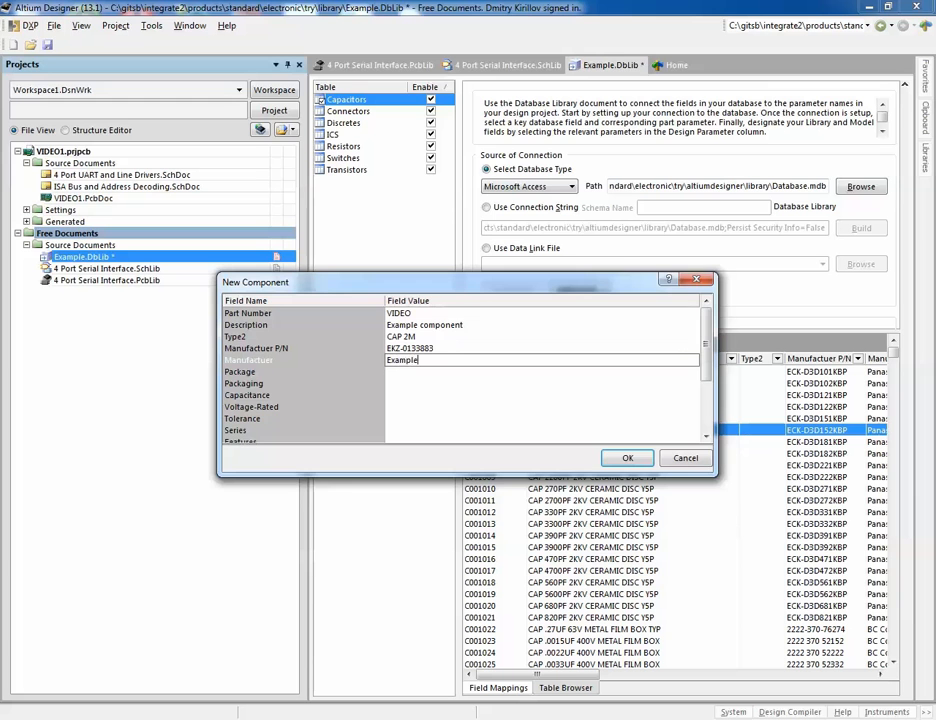
key(Return)
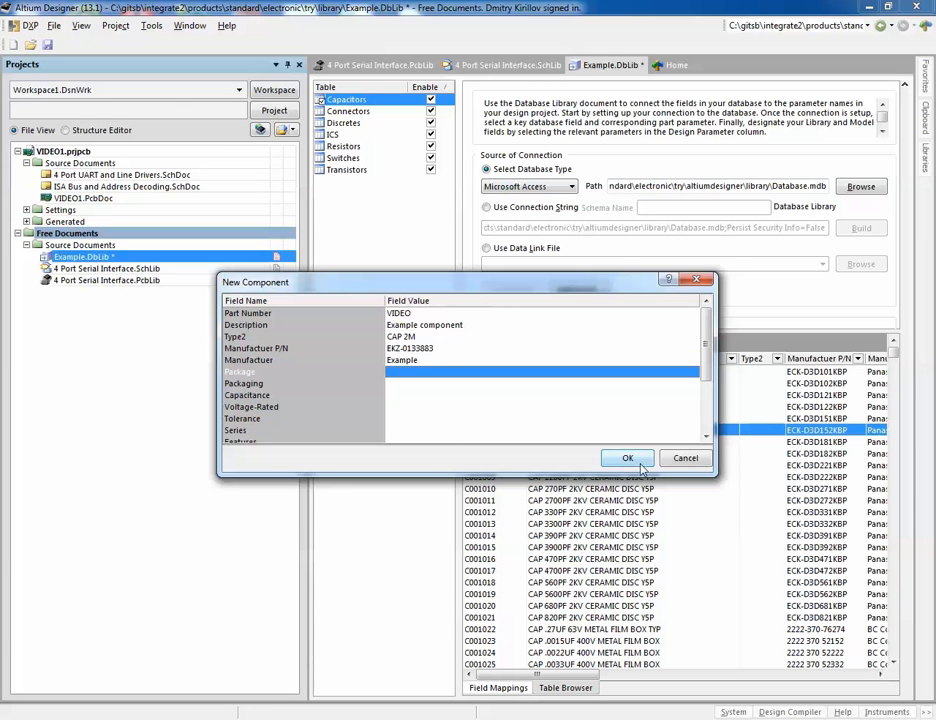
key(Return)
Step: Save the Example.DbLib database library
click(545, 432)
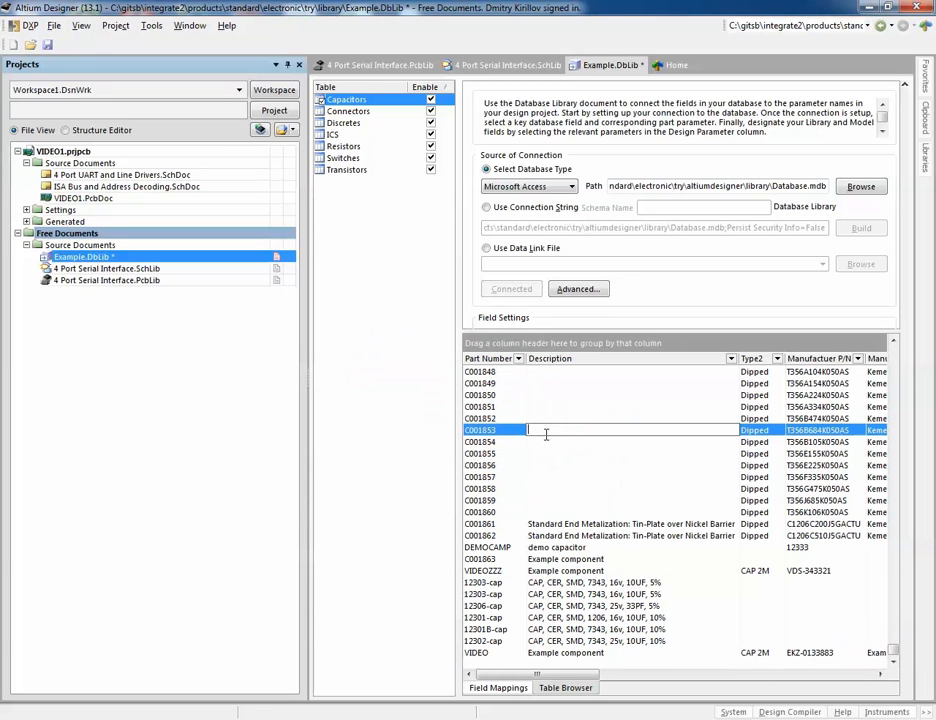
click(46, 45)
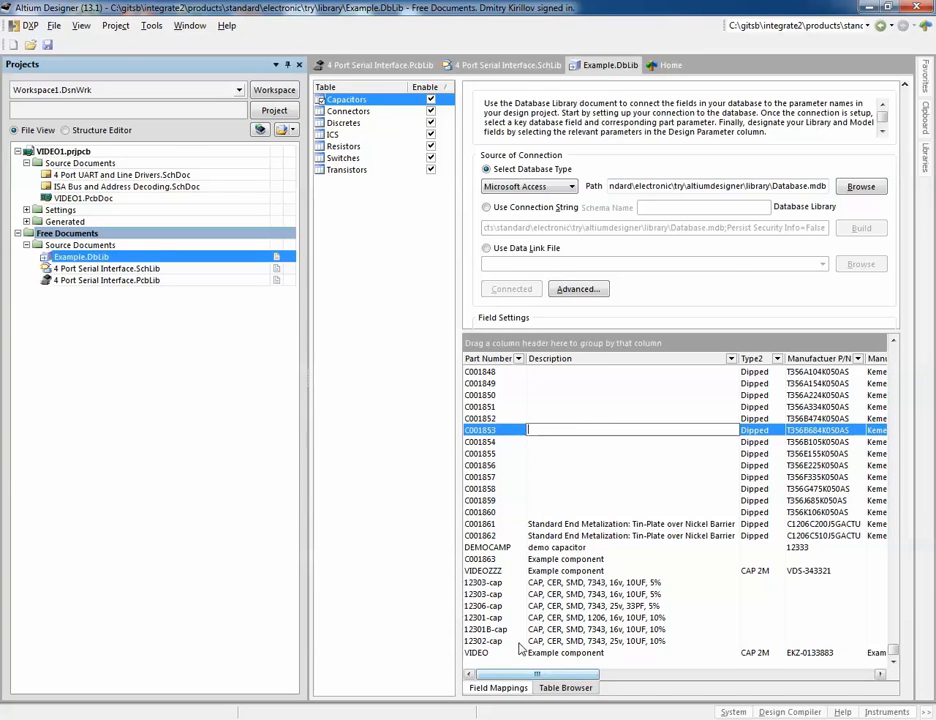
Step: Open the Synchronize Parts tool from the Integrate menu and cancel its Add Items wizard
click(664, 68)
click(232, 25)
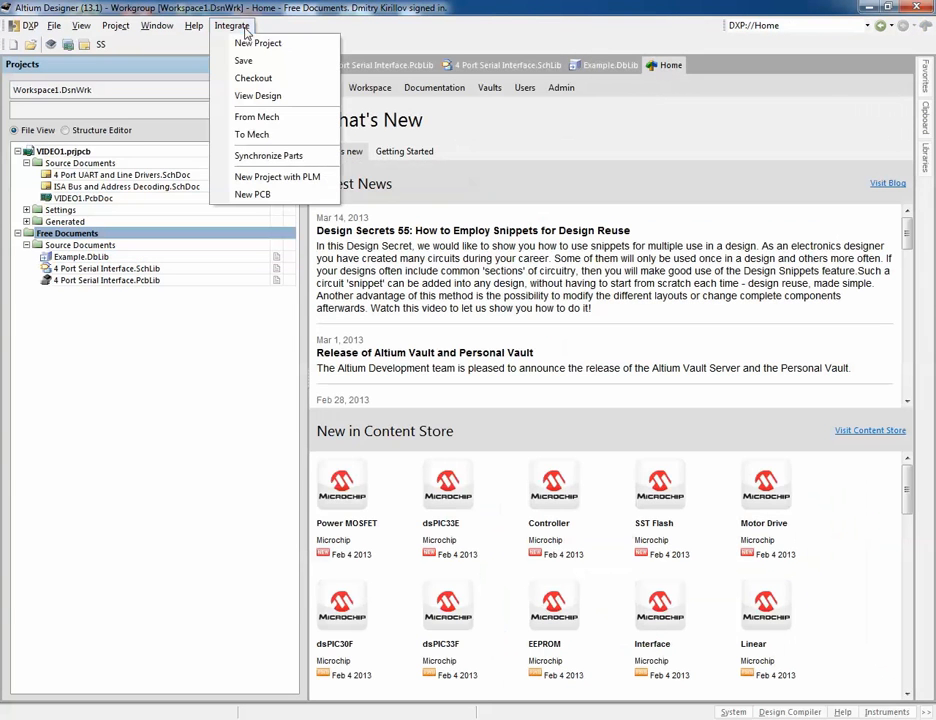
click(287, 158)
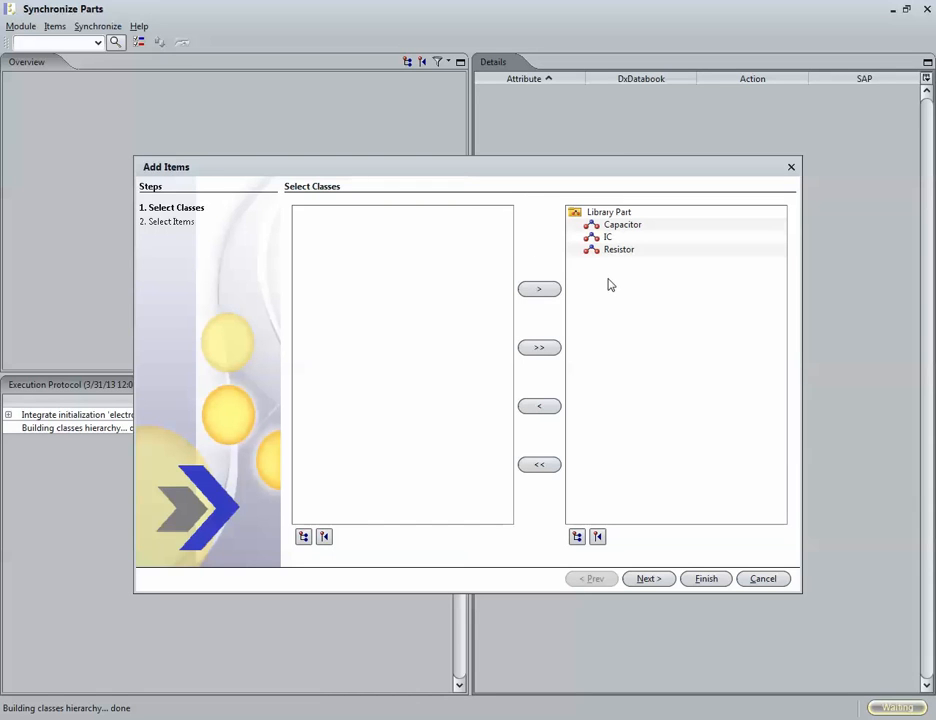
click(760, 579)
Step: Search the library parts for VIDEO and synchronize the found part to SAP
click(68, 44)
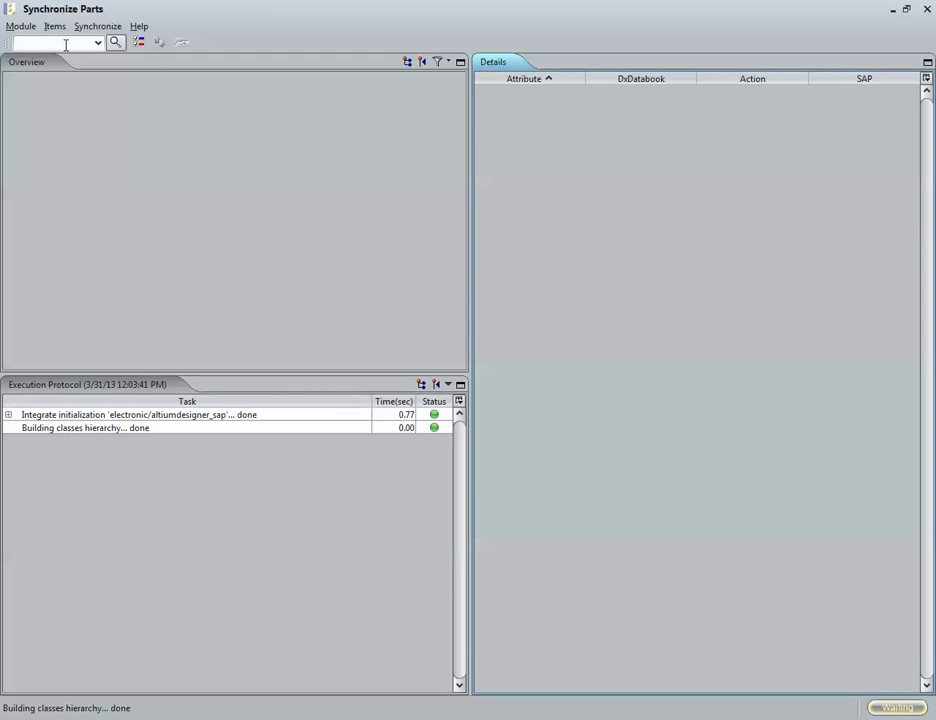
text(VIDEO)
key(Return)
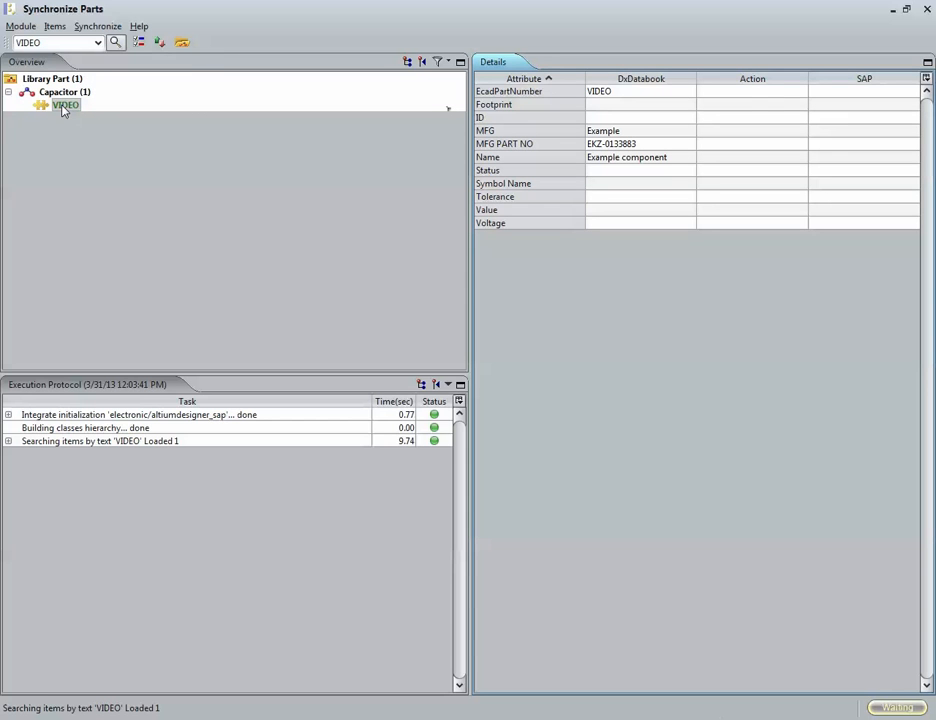
right_click(63, 110)
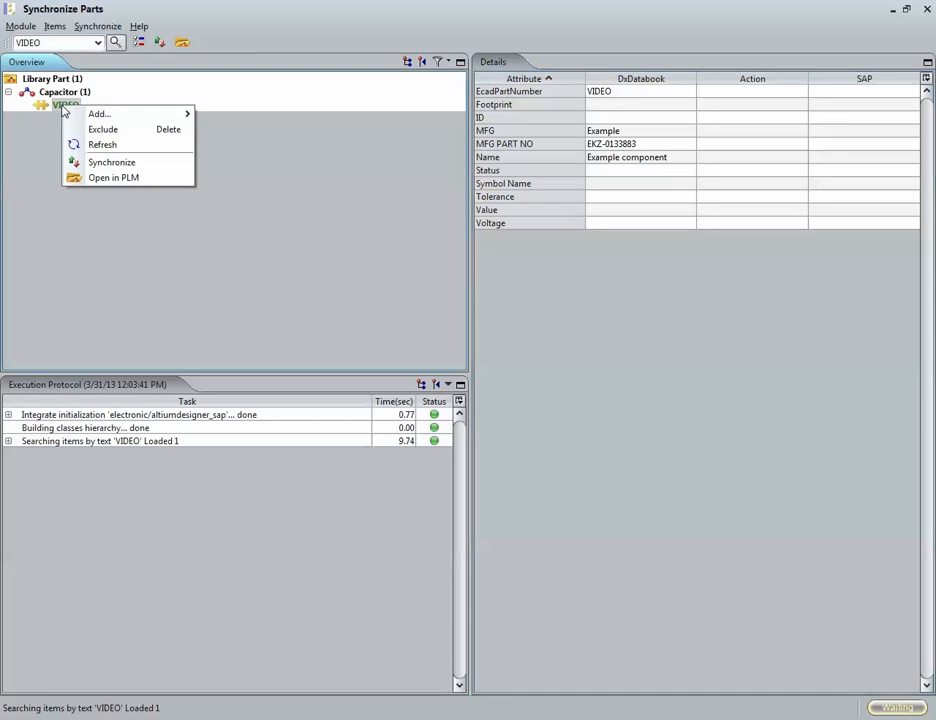
click(100, 163)
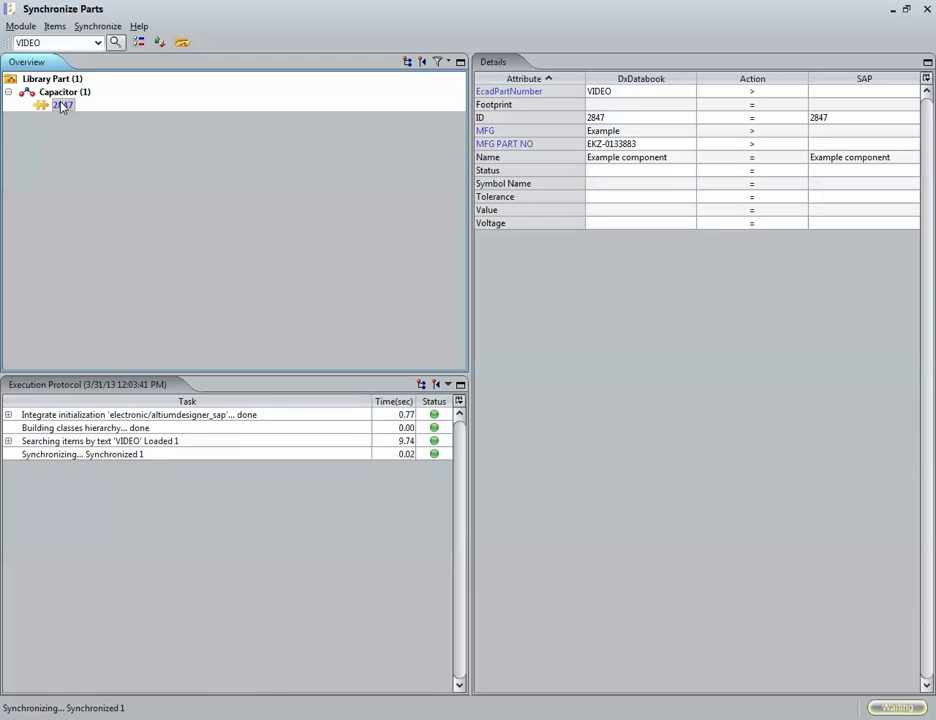
Step: Open the synchronized part in SAP and display its material Basic Data 1 view
right_click(62, 107)
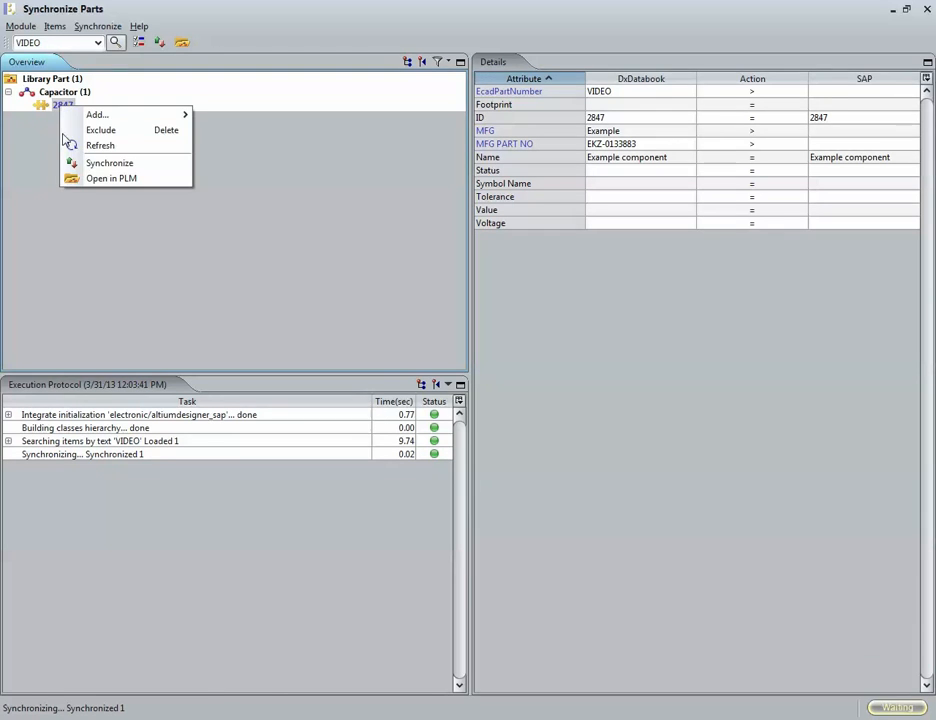
click(100, 177)
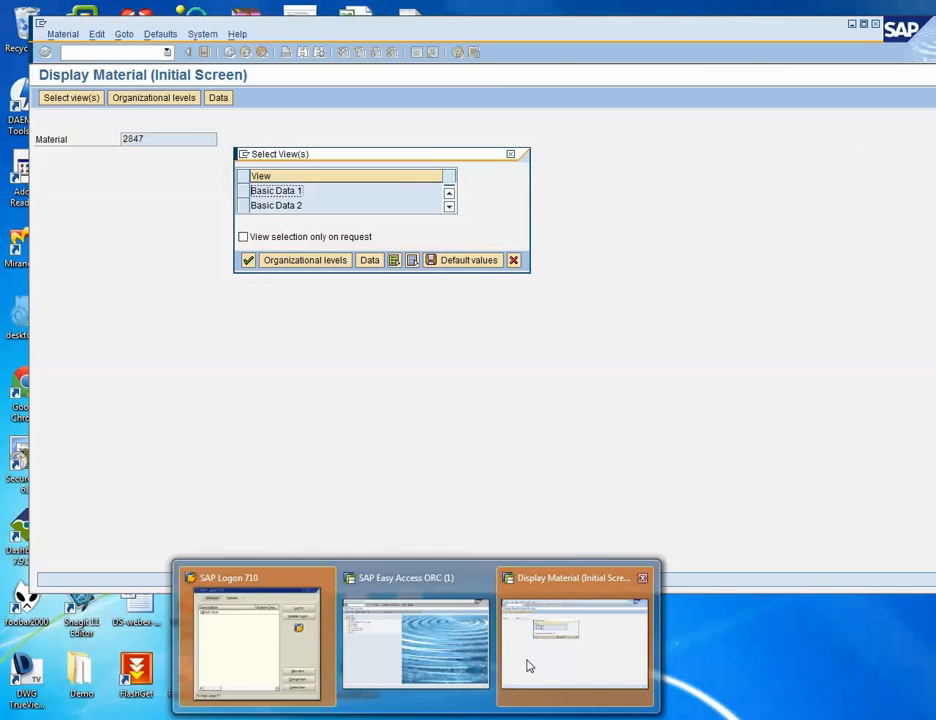
click(526, 664)
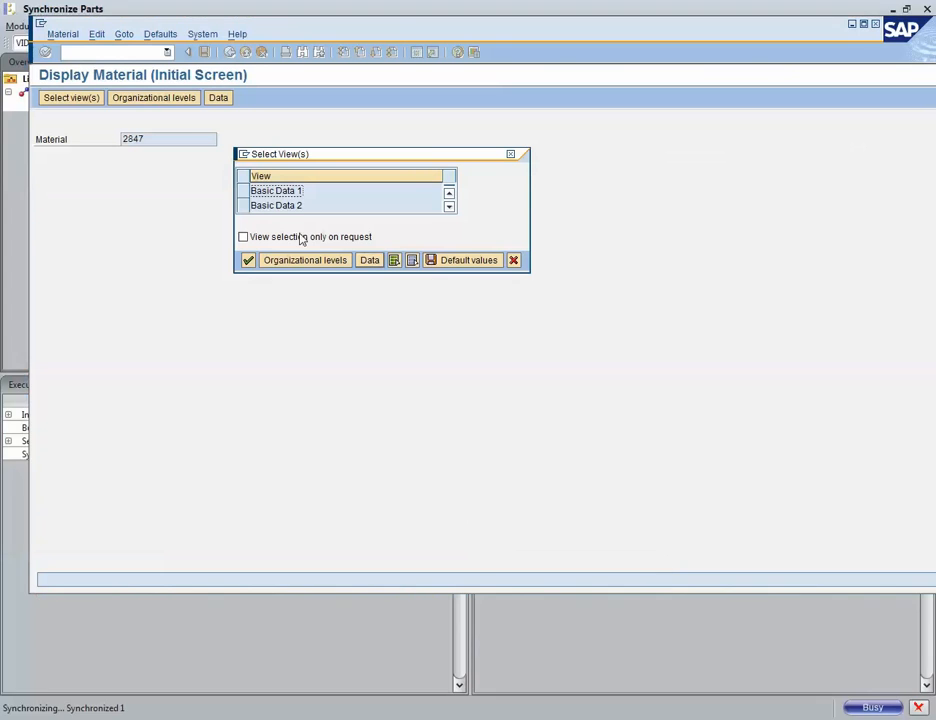
click(251, 191)
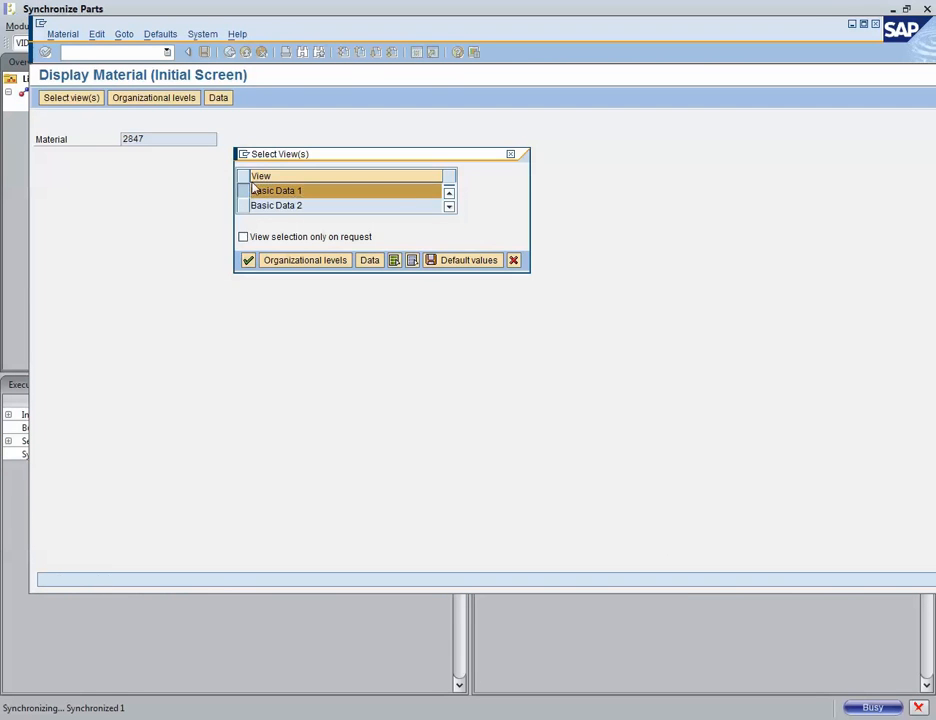
key(Return)
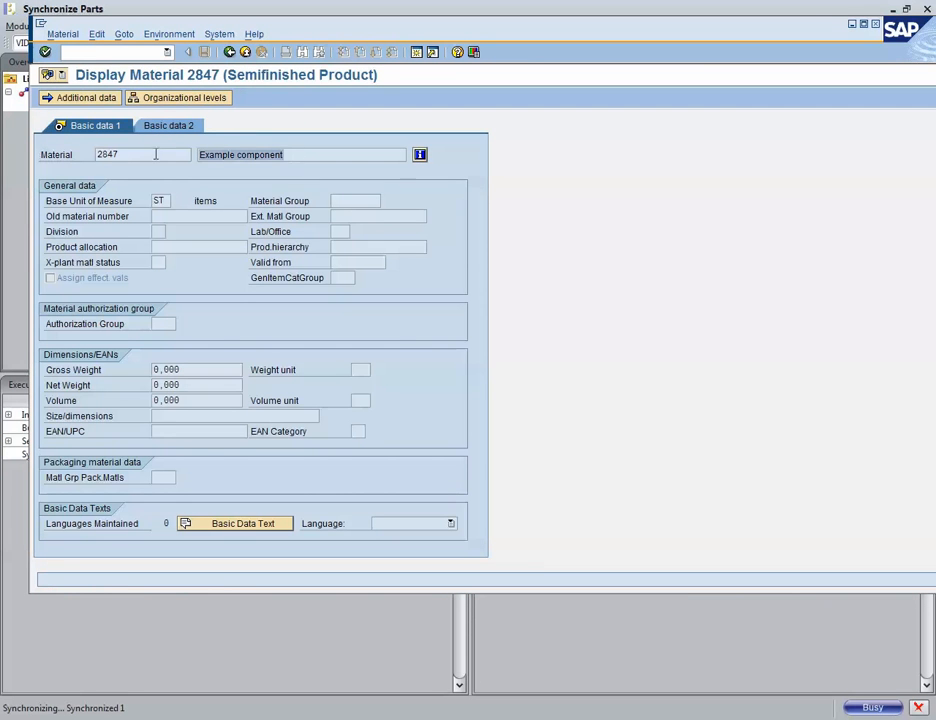
Step: Reposition the SAP material window to compare it with the synchronization details, then leave the material display
drag(167, 153, 85, 153)
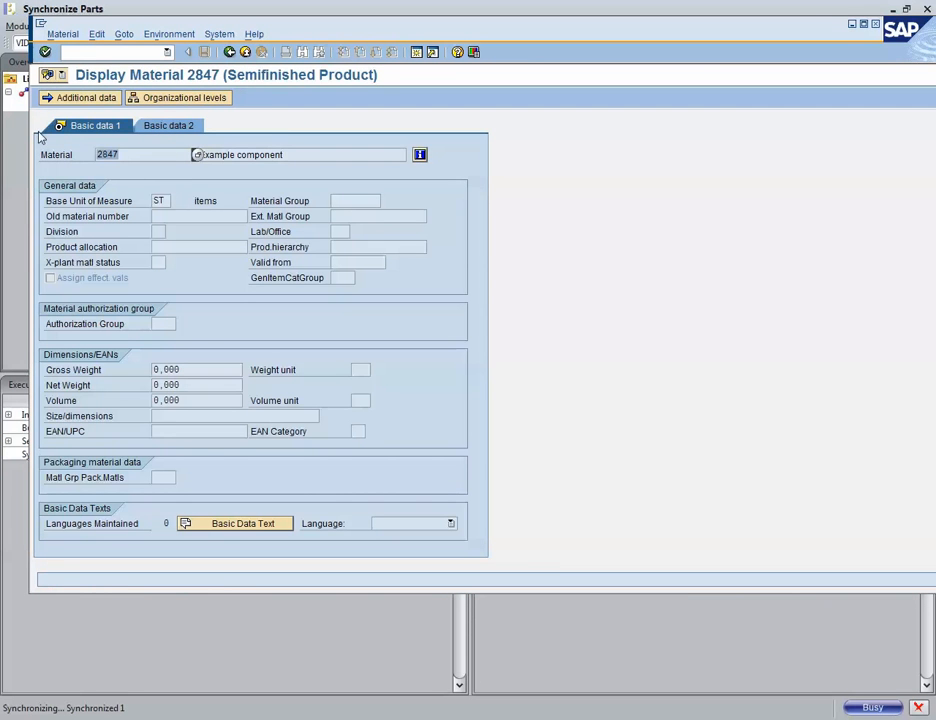
drag(137, 32, 155, 176)
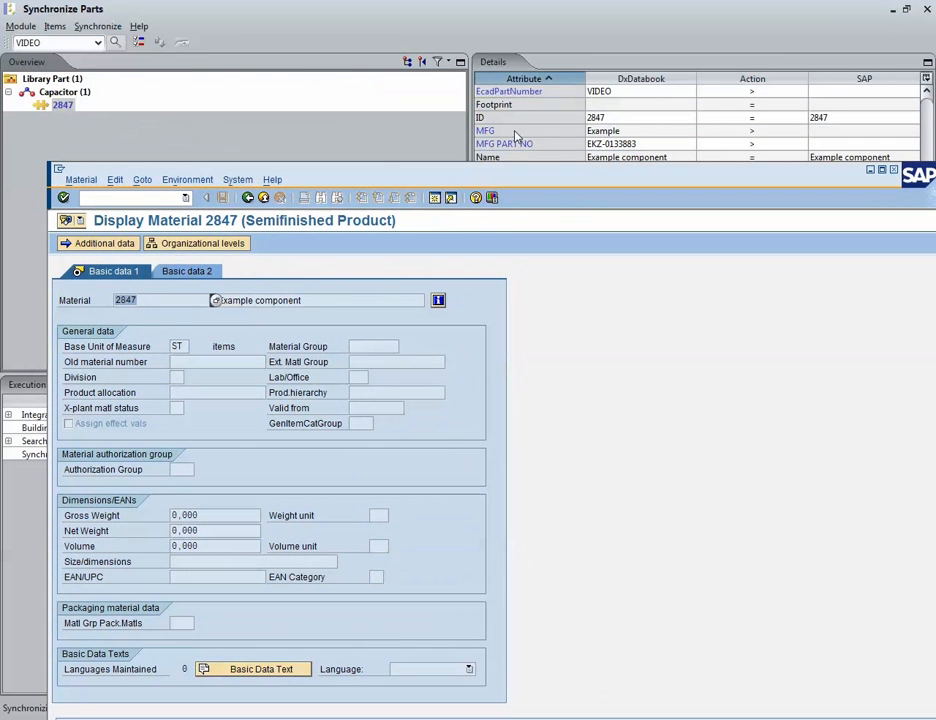
drag(487, 175, 482, 268)
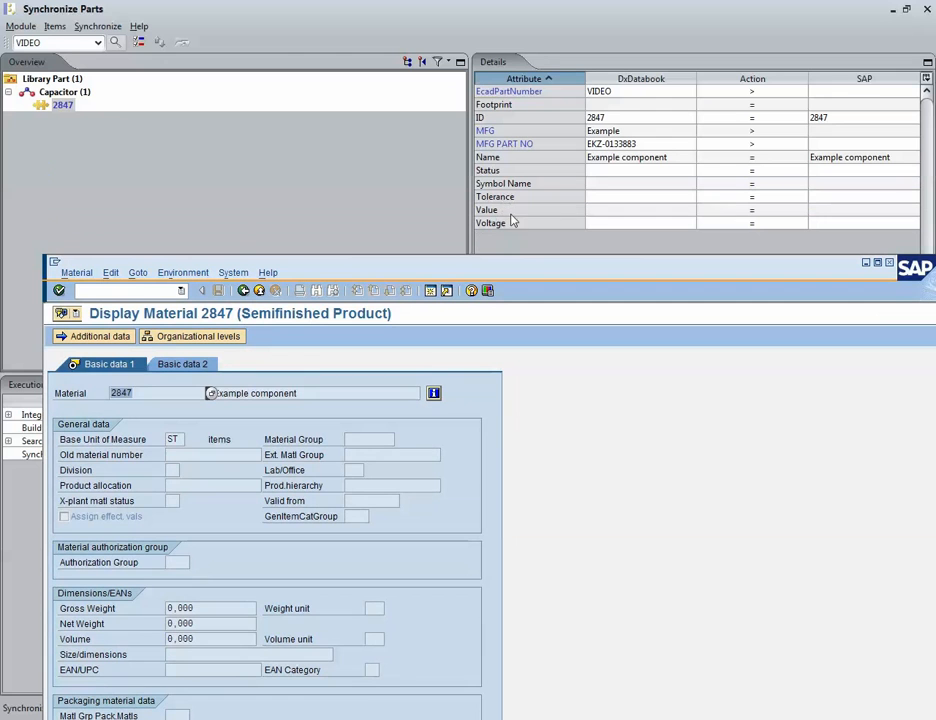
click(260, 291)
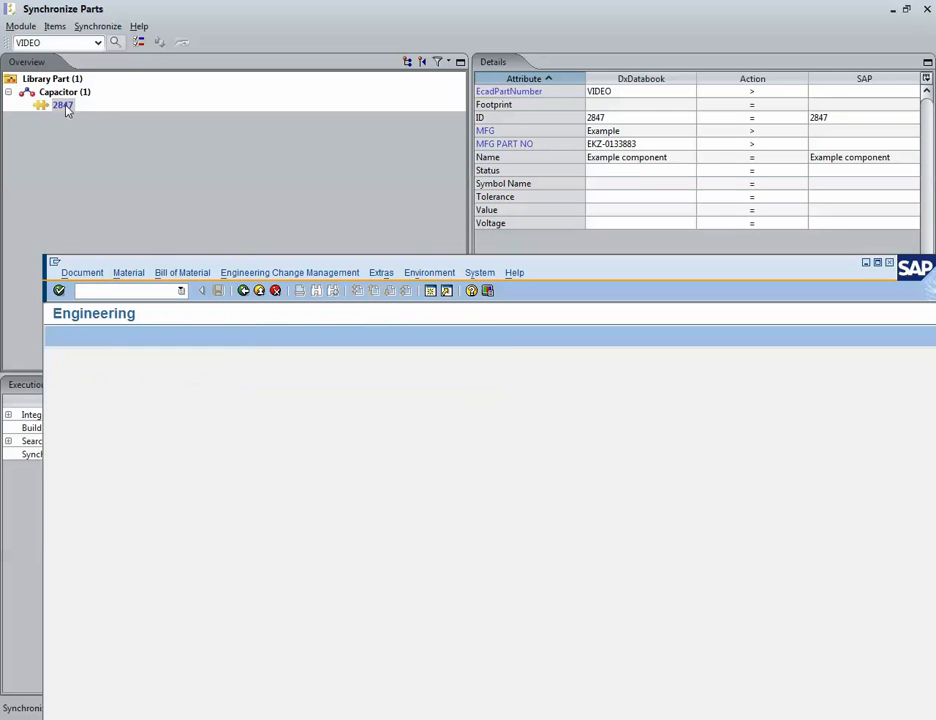
Step: Reselect the synchronized part 2847 to review its attribute comparison, then exit the Synchronize Parts tool
click(241, 116)
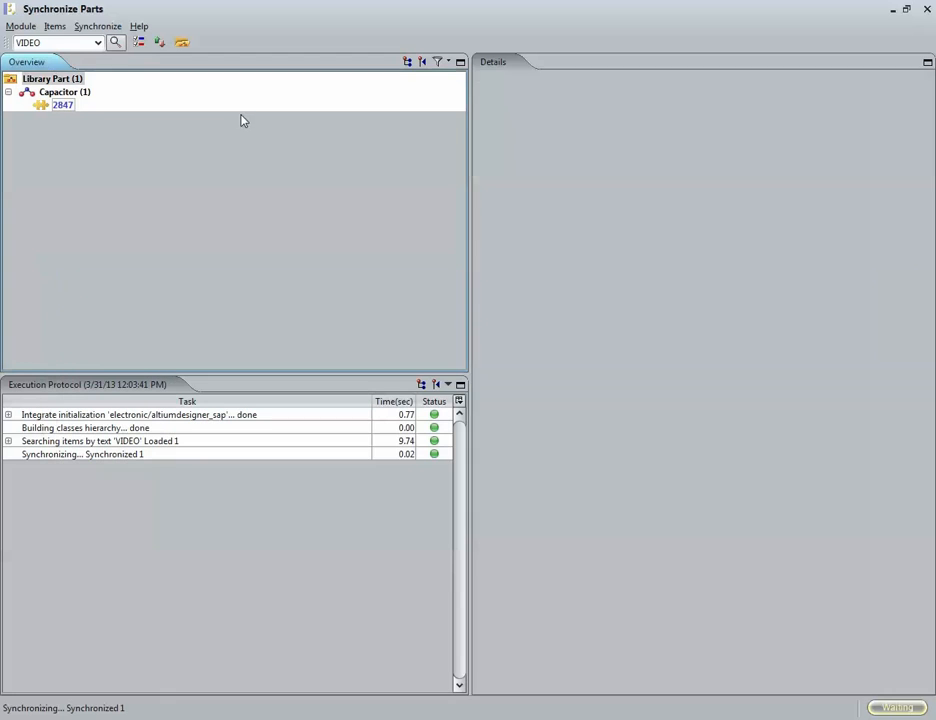
click(60, 106)
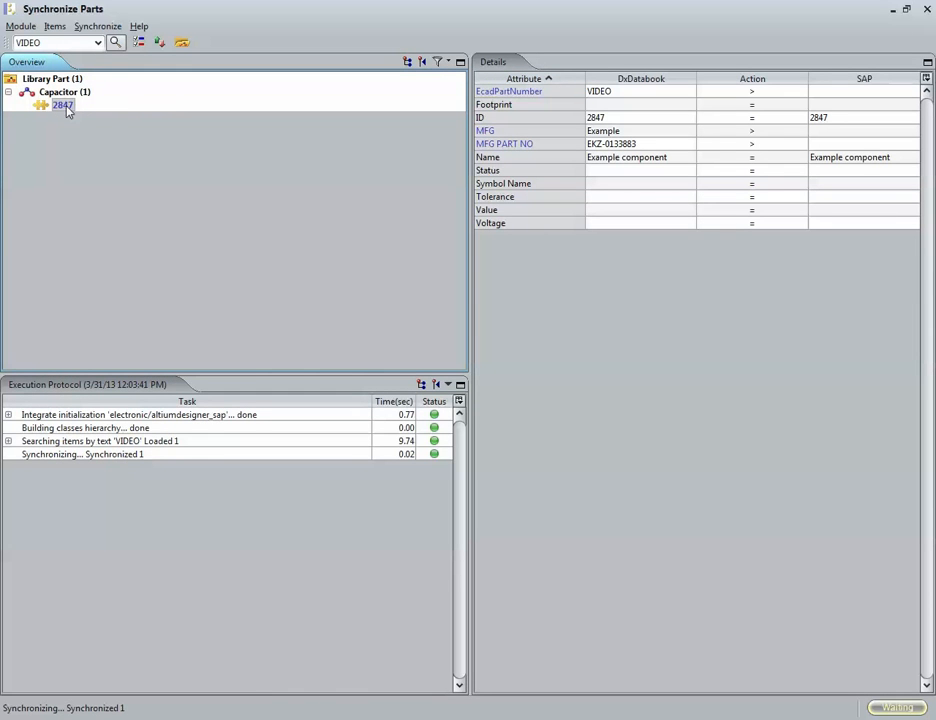
click(20, 26)
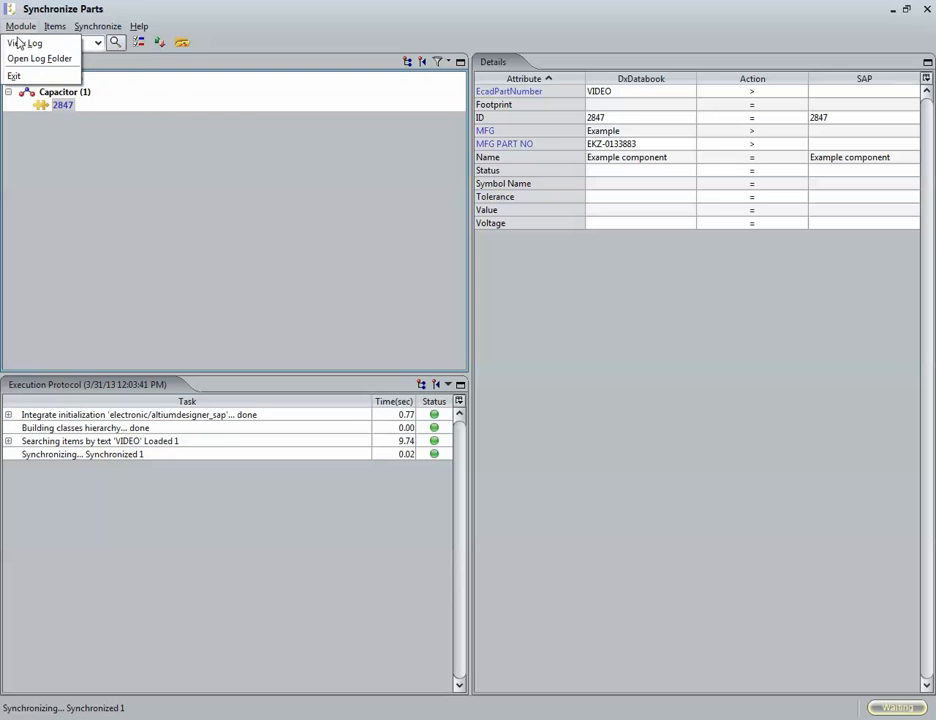
click(31, 77)
click(435, 384)
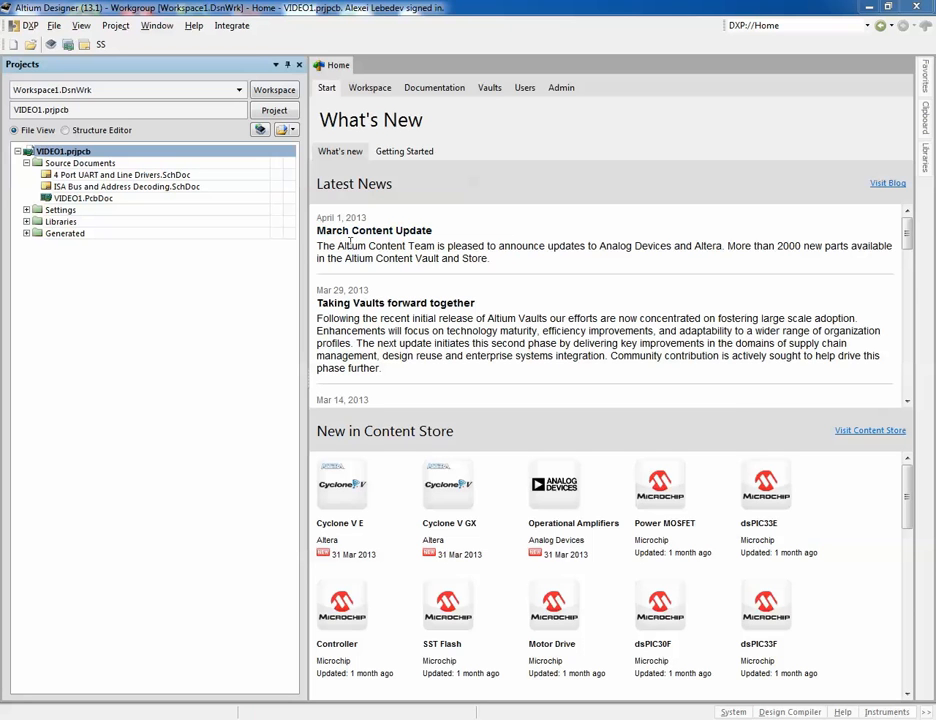
Step: Open the 4 Port UART and Line Drivers schematic and place the VIDEO capacitor from Example.DbLib Capacitors below the UART chip
double_click(86, 176)
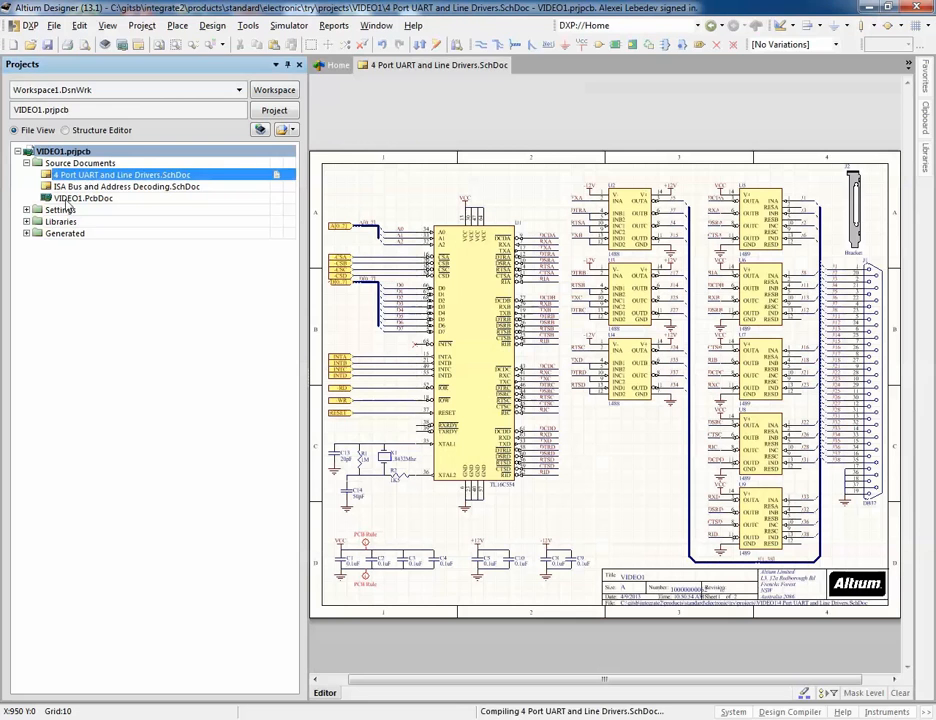
right_click(561, 505)
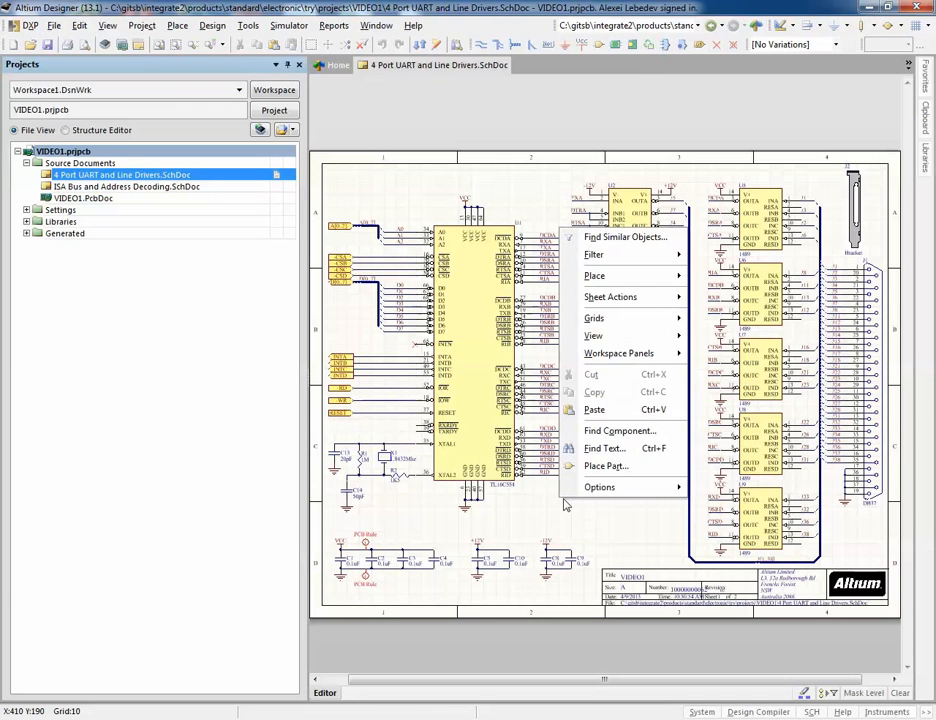
click(600, 466)
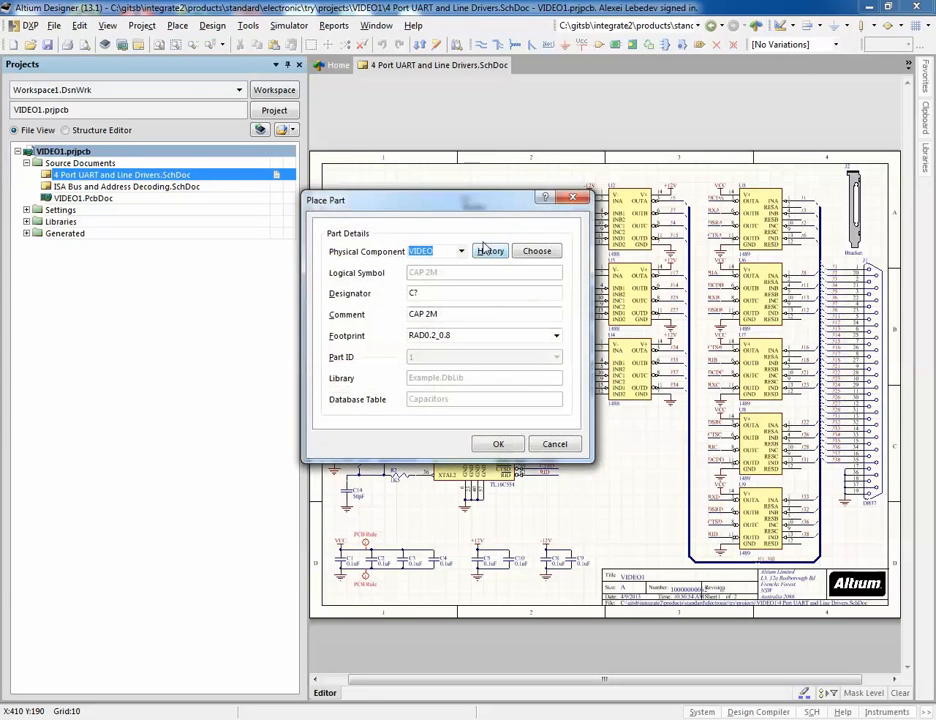
click(537, 251)
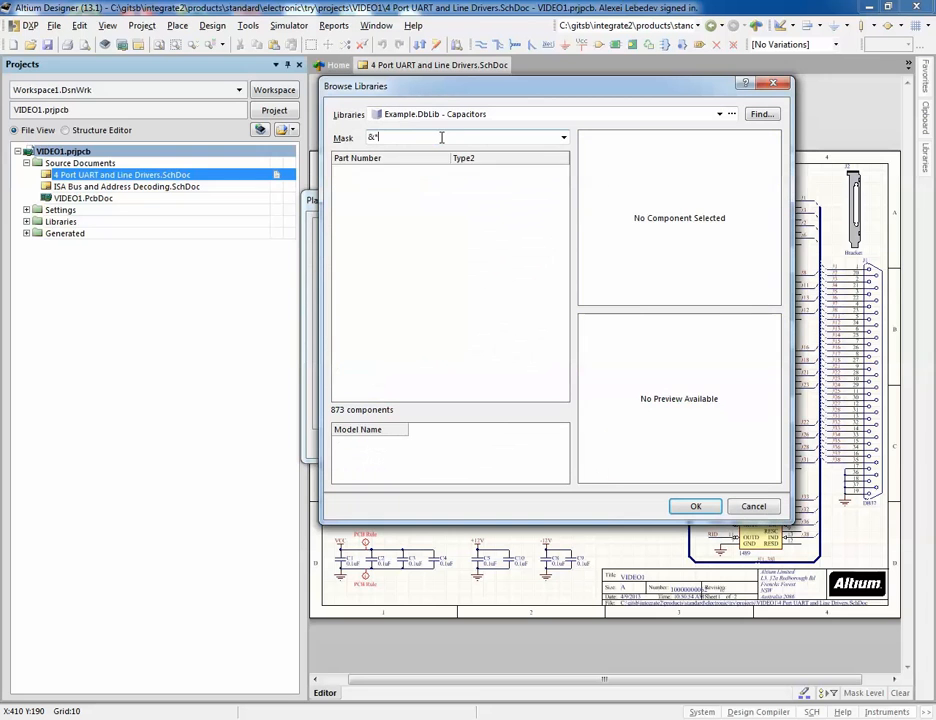
text(*VIDEO)
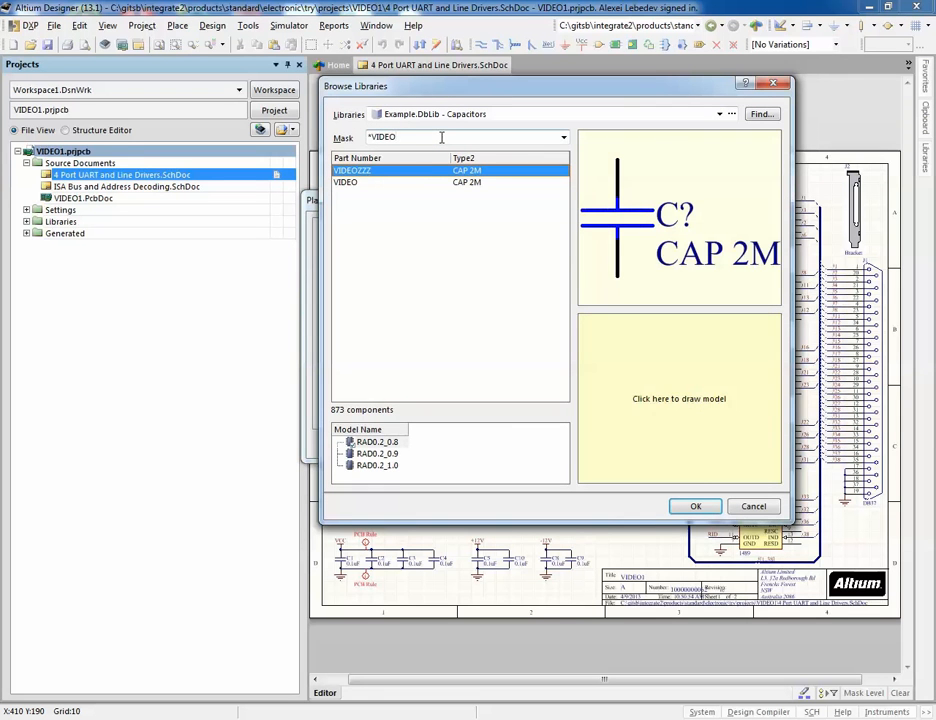
click(365, 187)
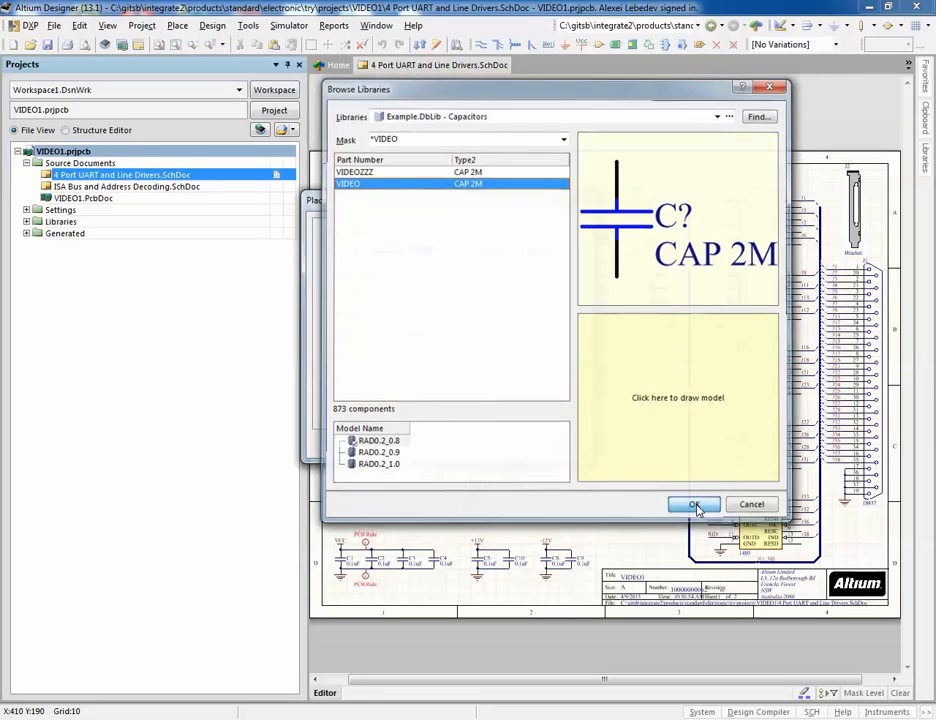
click(694, 506)
click(497, 443)
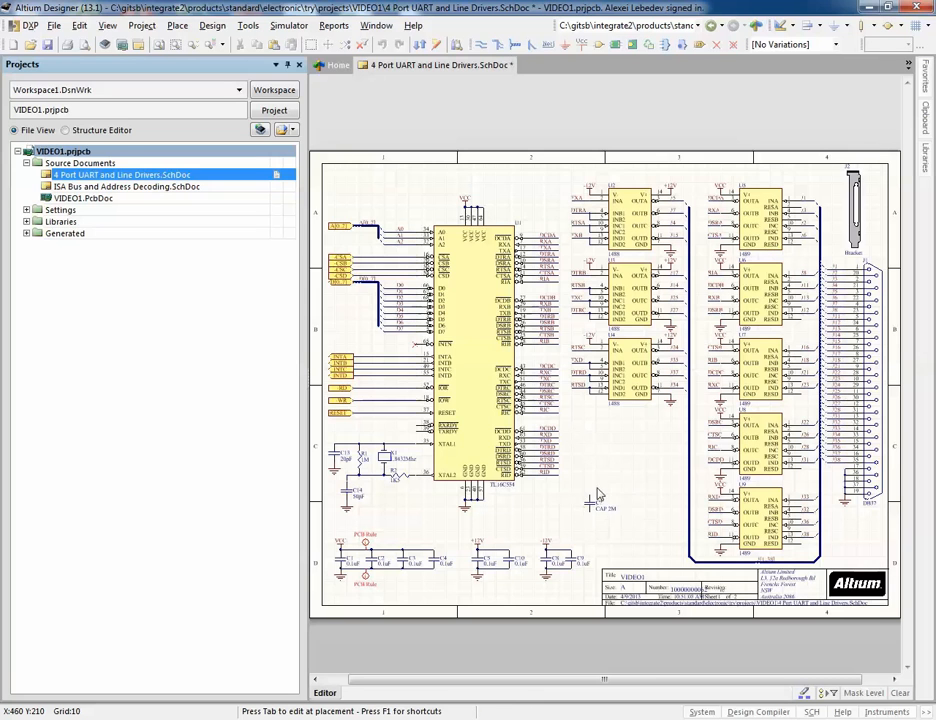
click(592, 505)
click(562, 444)
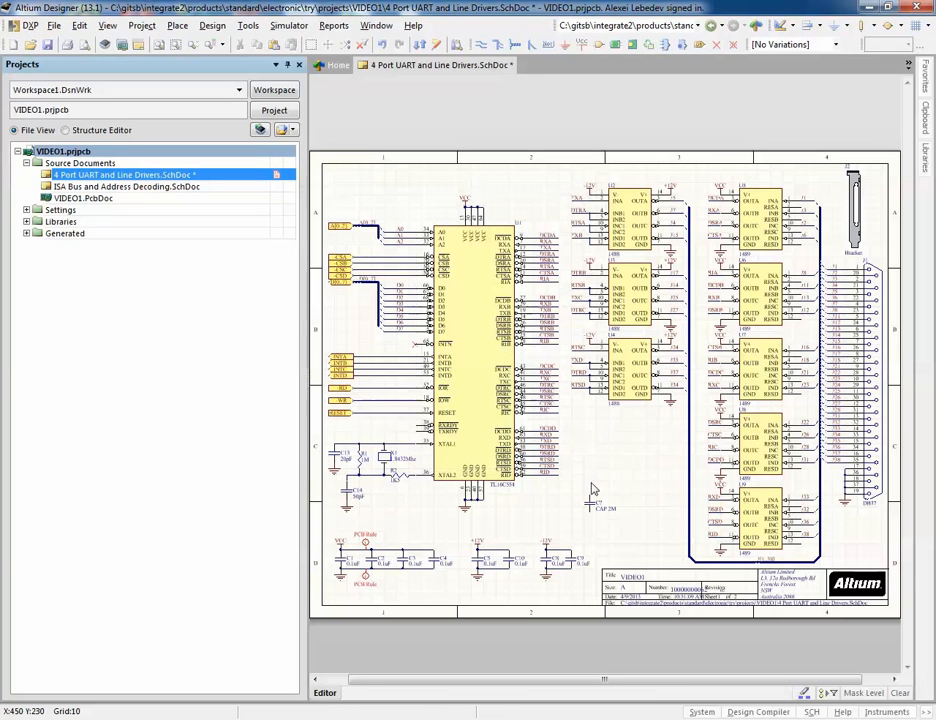
Step: Open the placed capacitor's properties to inspect its parameters, then cancel the dialog
click(590, 505)
right_click(590, 505)
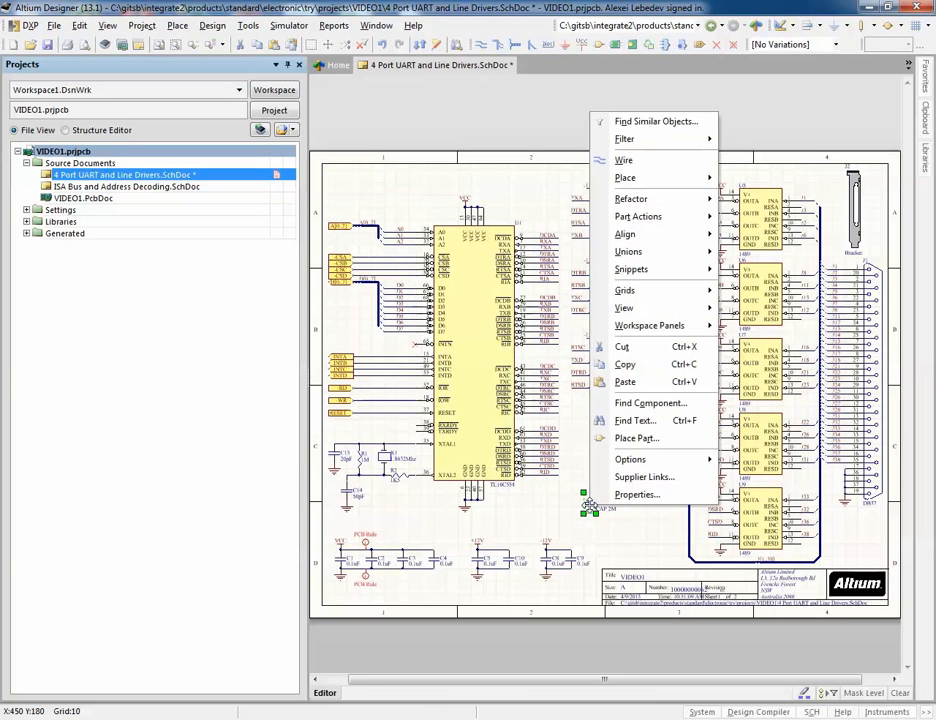
click(645, 494)
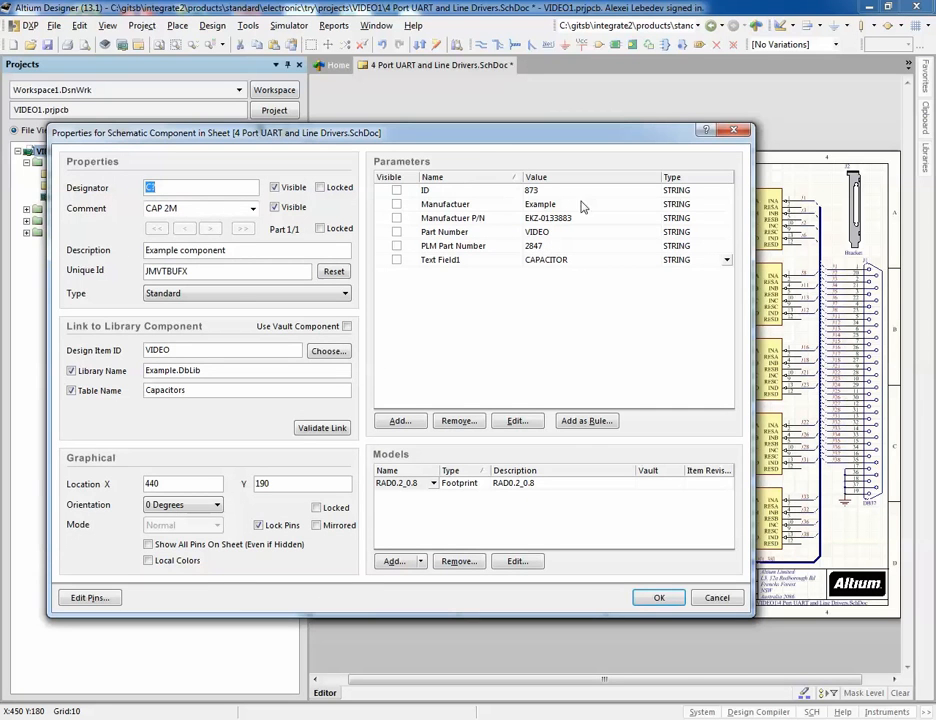
click(715, 596)
Step: Save the schematic and annotate the schematics to update the new capacitor's designator
click(31, 43)
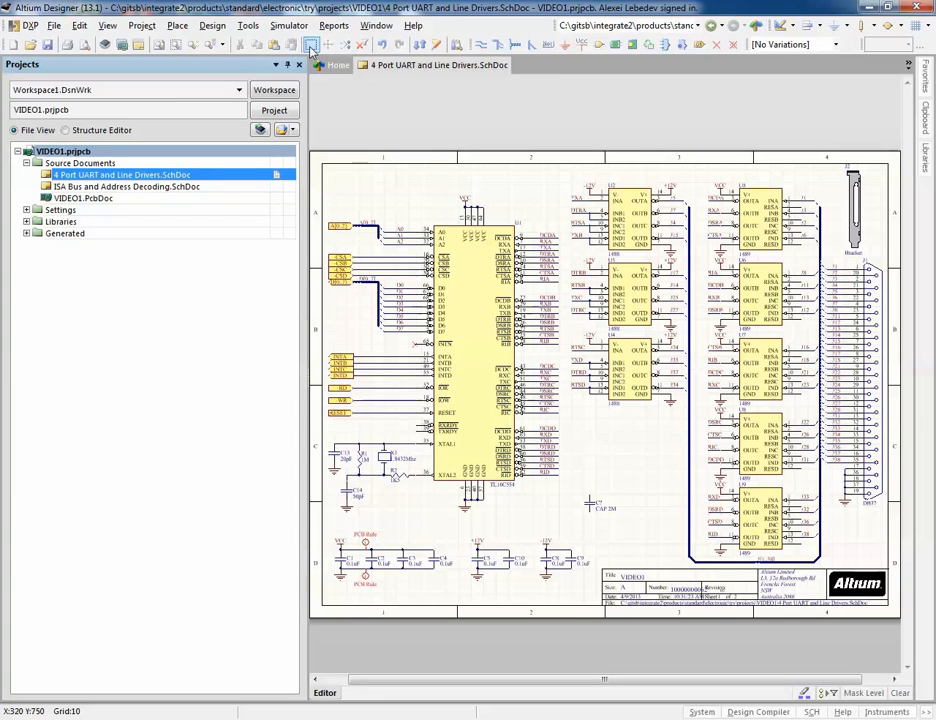
click(249, 26)
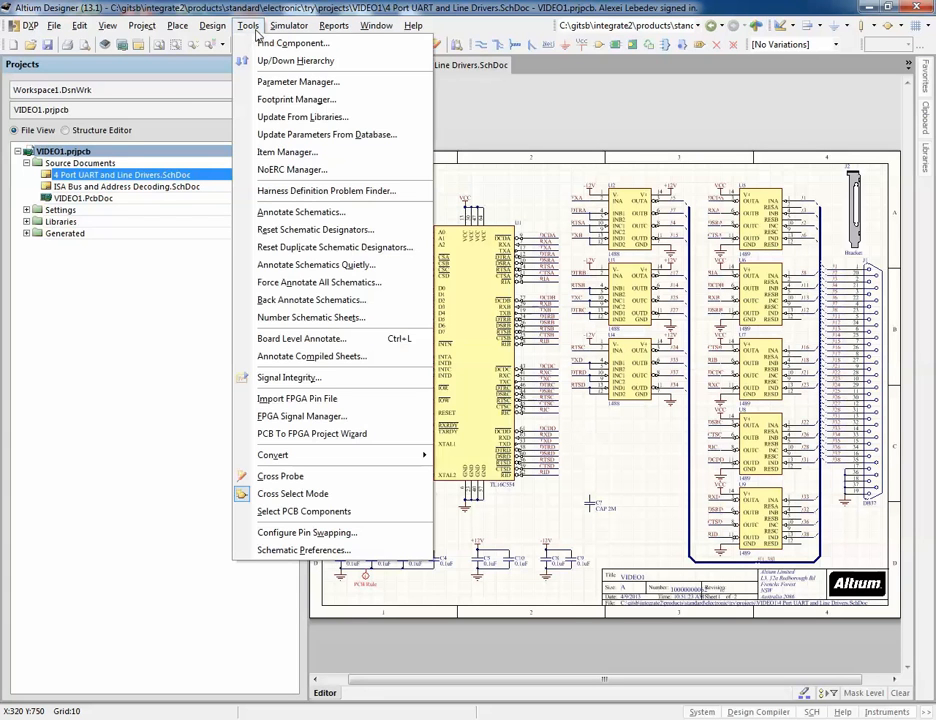
click(340, 215)
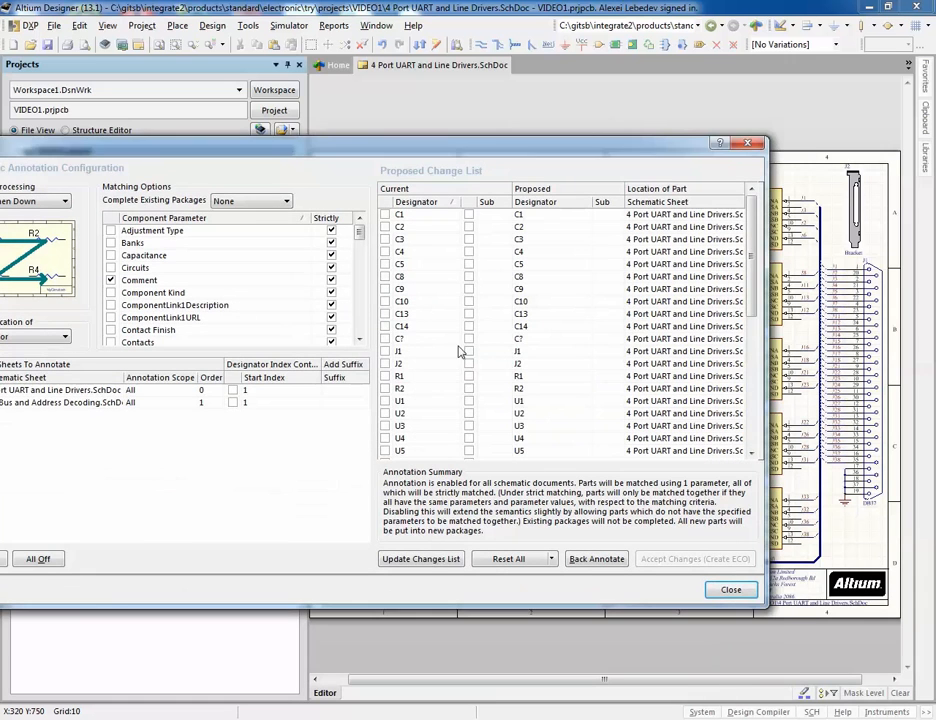
click(449, 560)
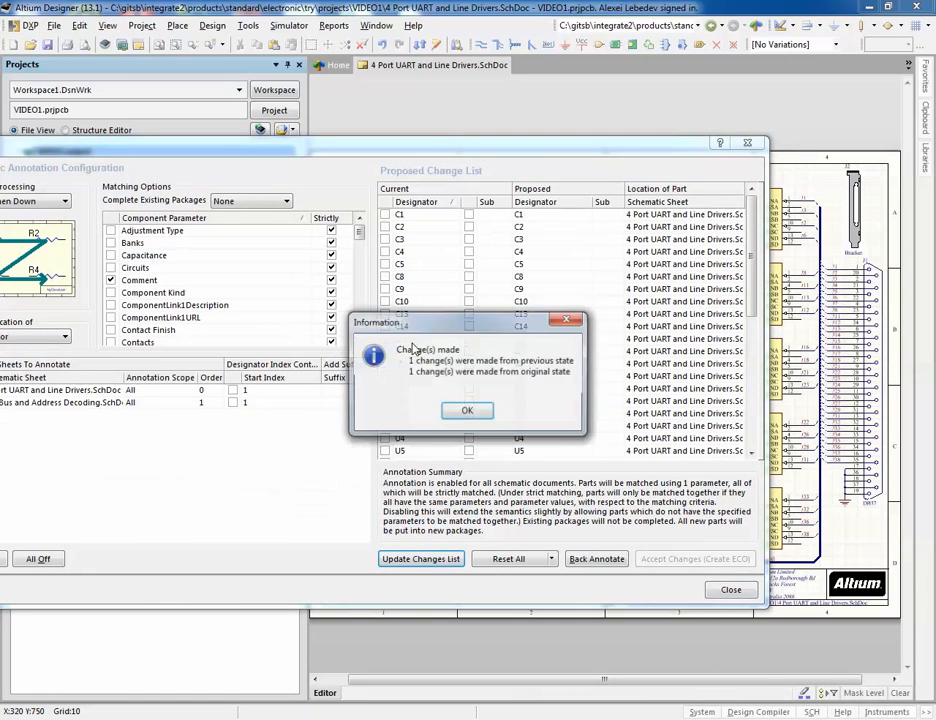
click(468, 410)
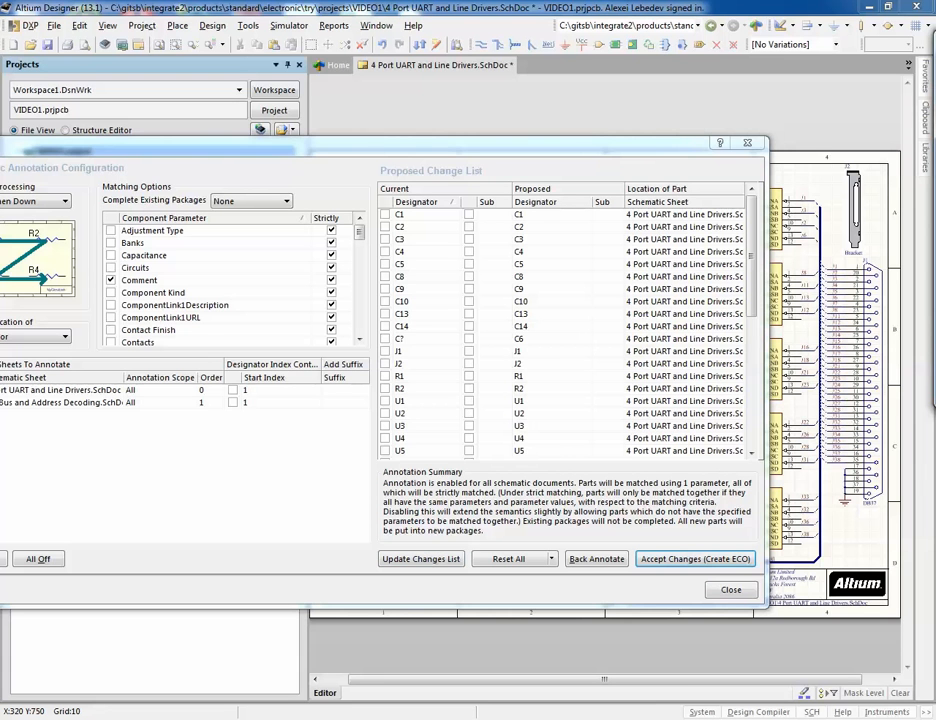
click(731, 590)
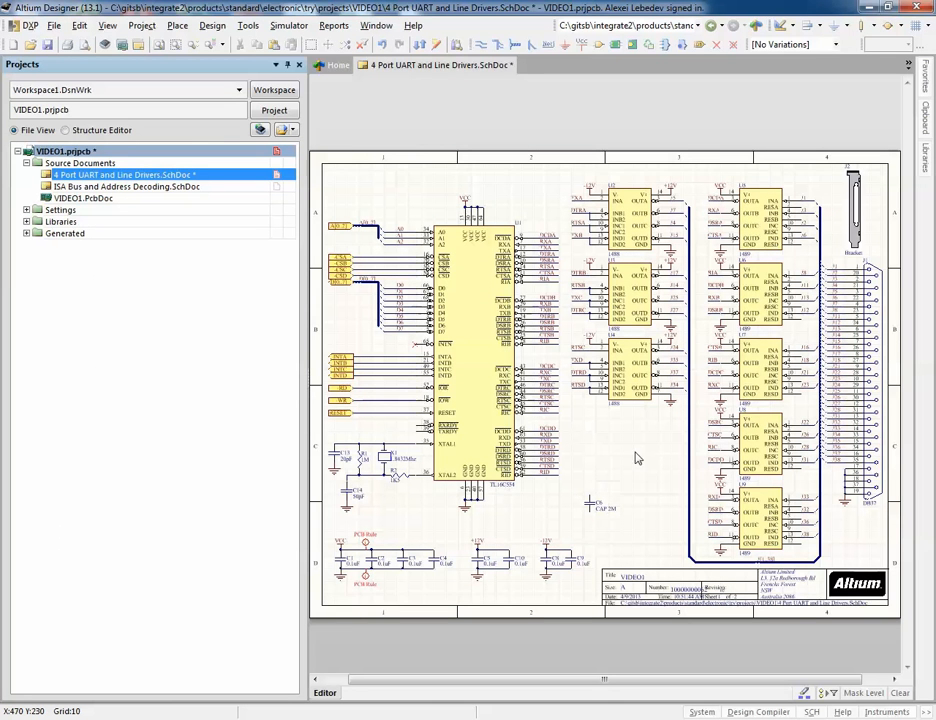
Step: Close the schematic and push the design to SAP with Make BOM enabled for the VIDEO1 VAR2 assembly
right_click(425, 65)
click(466, 75)
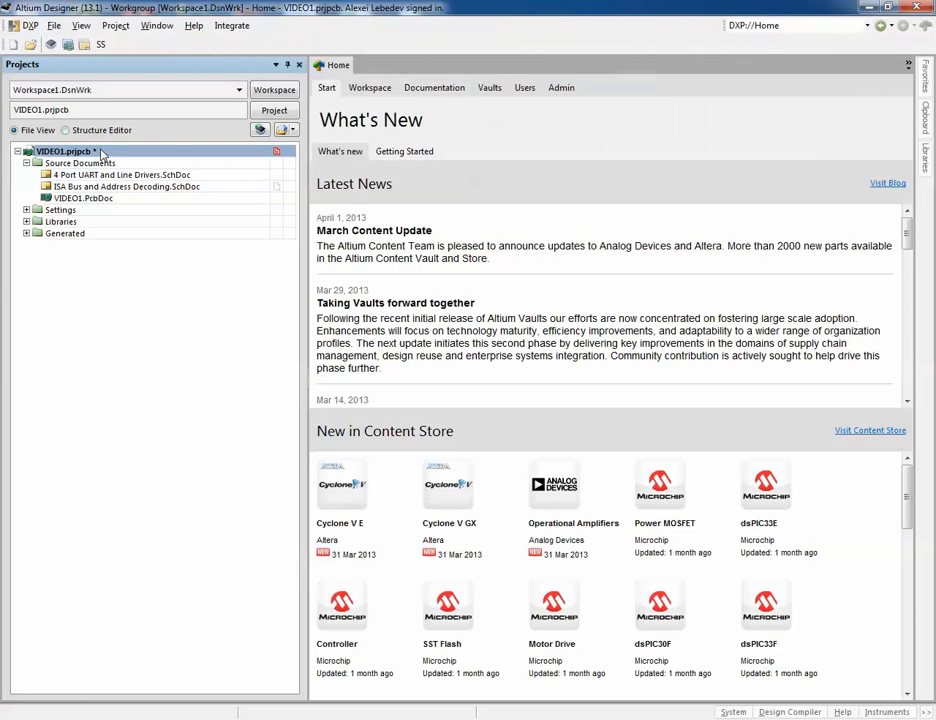
click(224, 27)
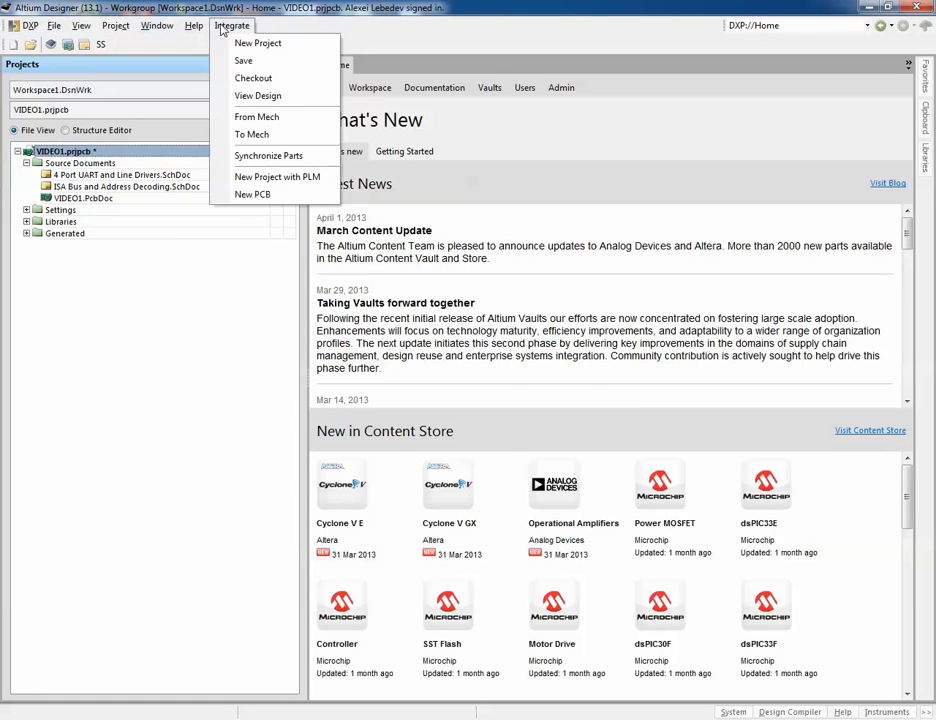
click(243, 60)
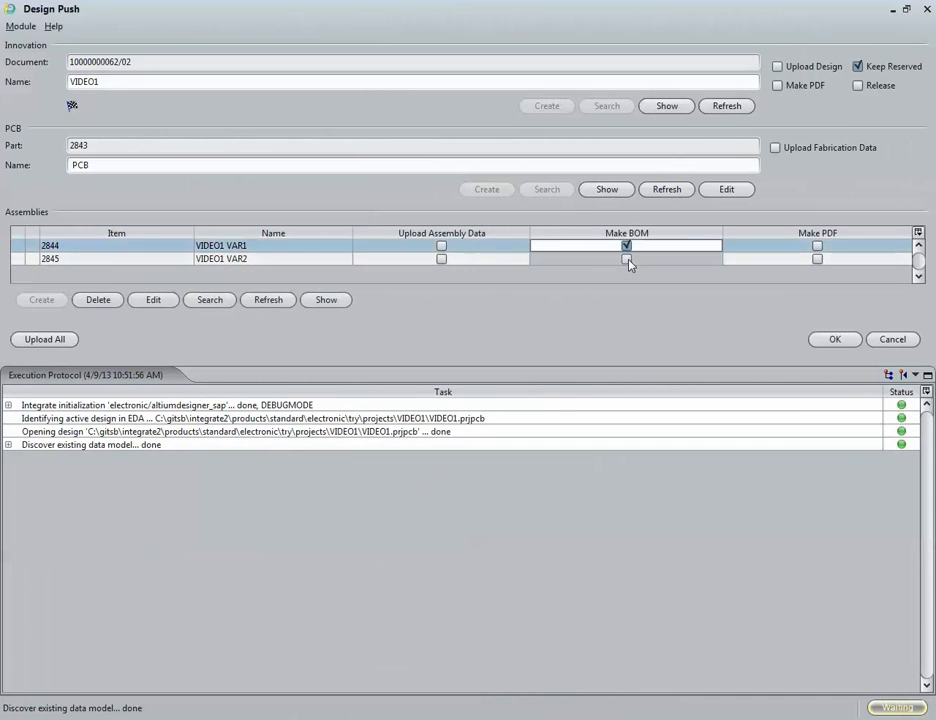
click(627, 259)
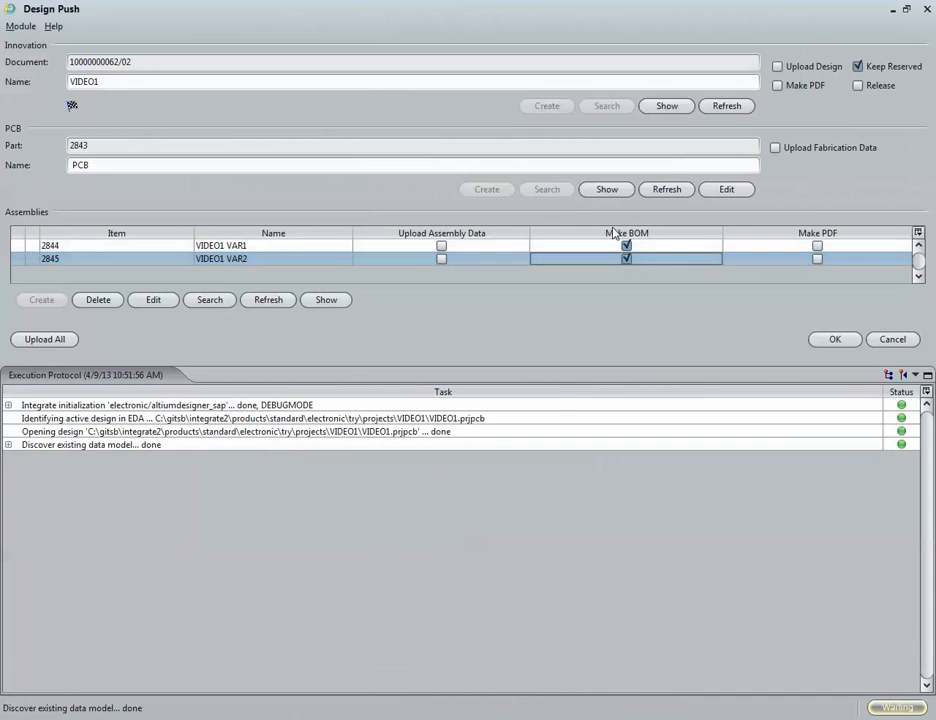
click(832, 339)
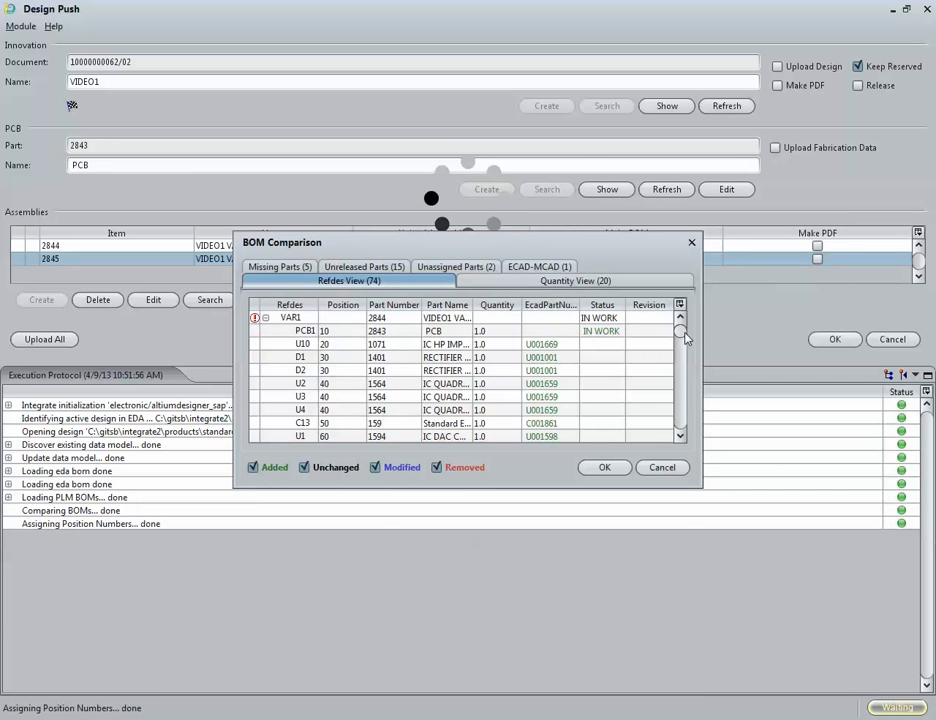
Step: Review the added C6 VIDEO capacitor in the BOM comparison and accept the BOM update
drag(684, 338, 688, 375)
click(467, 396)
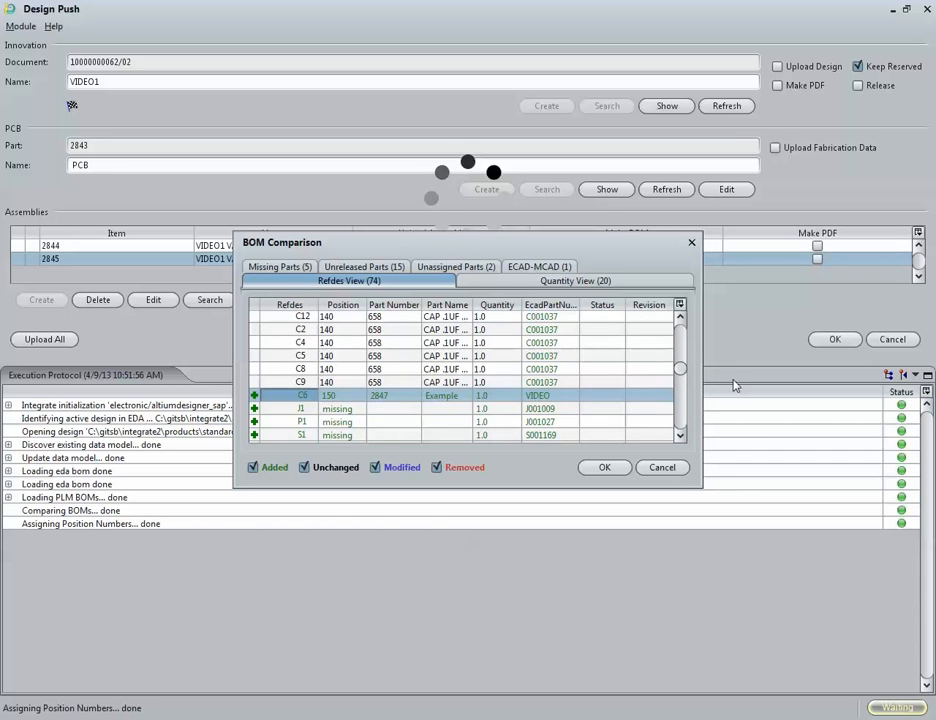
drag(681, 371, 684, 428)
click(452, 372)
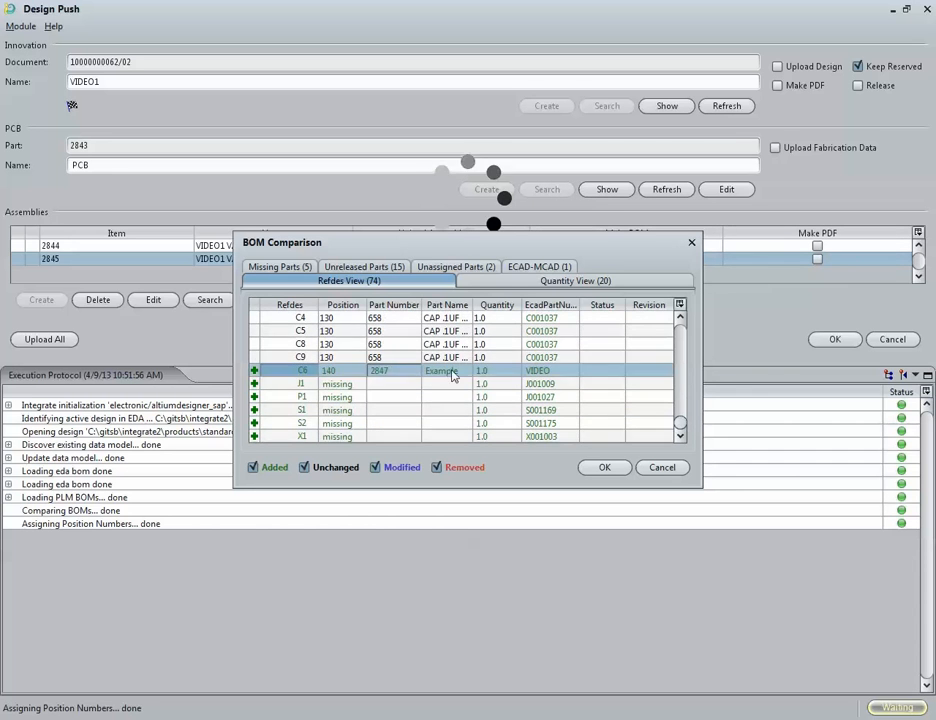
click(610, 470)
click(478, 408)
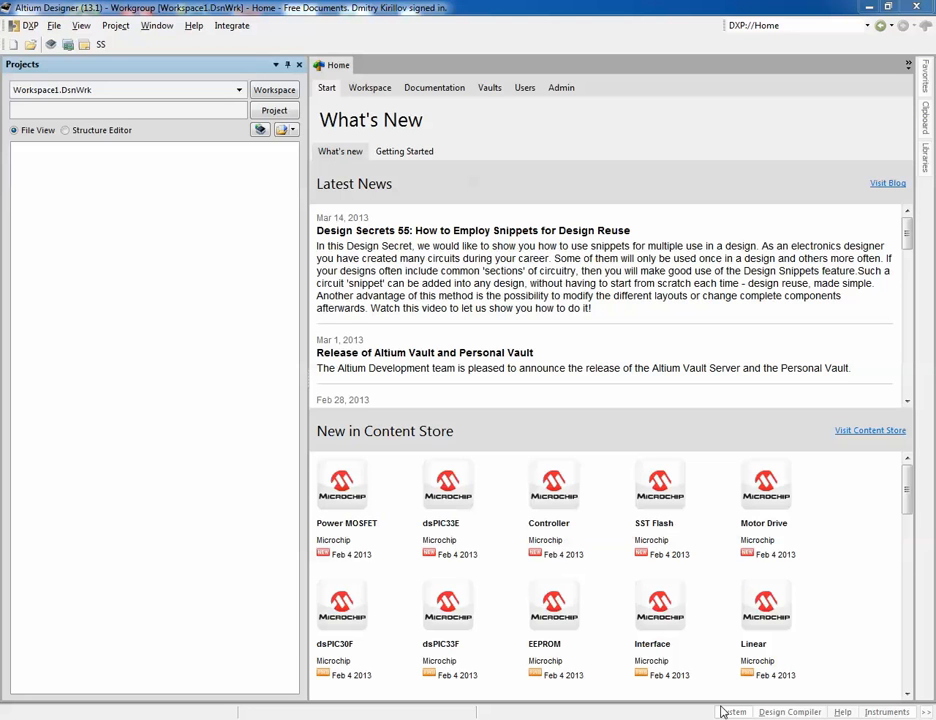
click(233, 25)
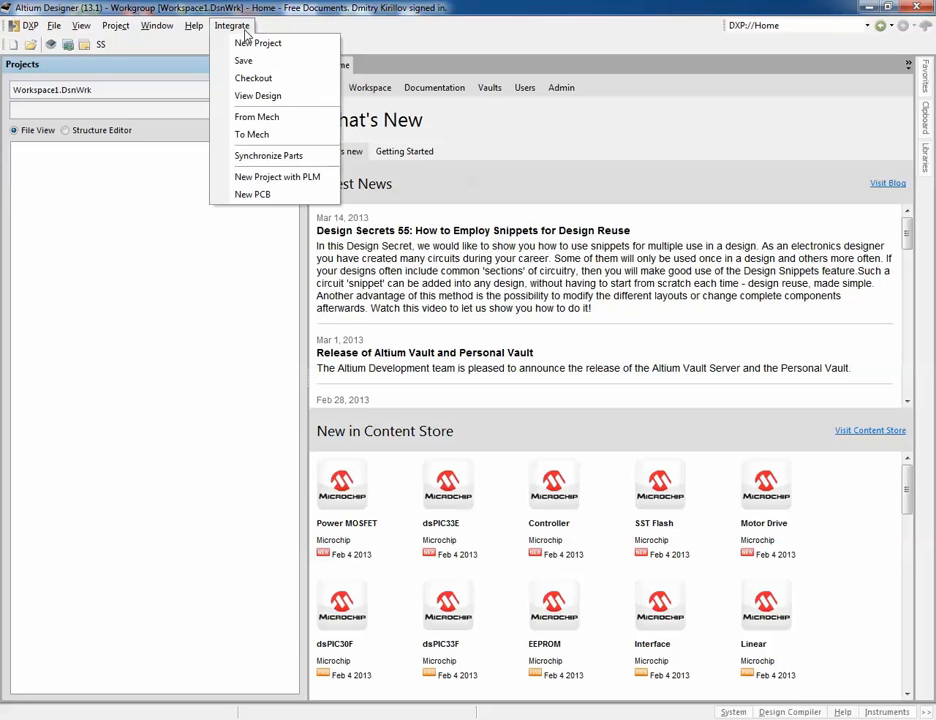
click(249, 80)
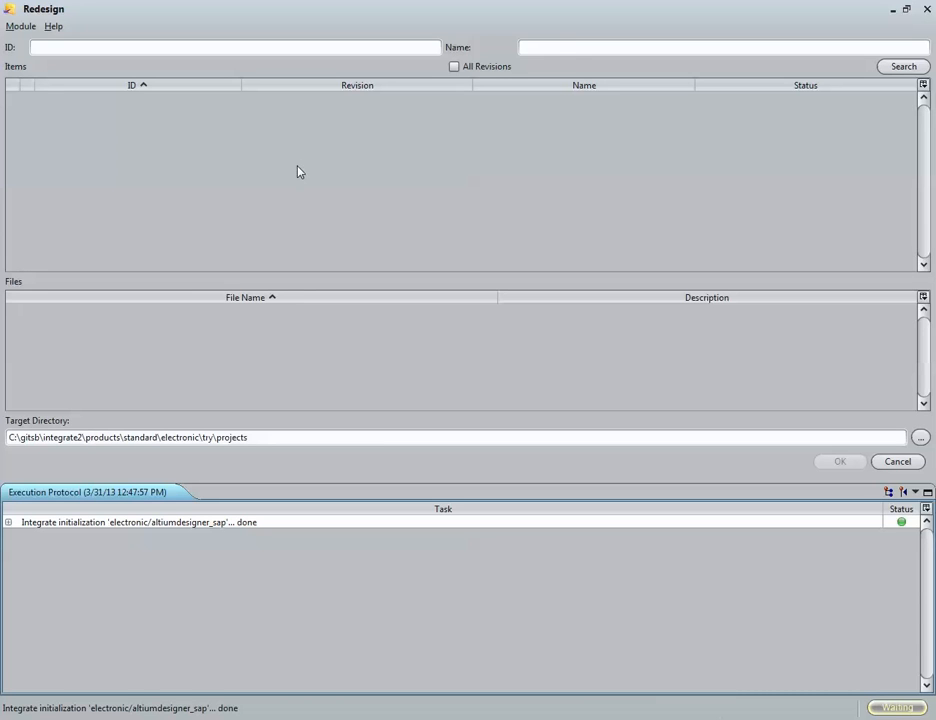
click(575, 49)
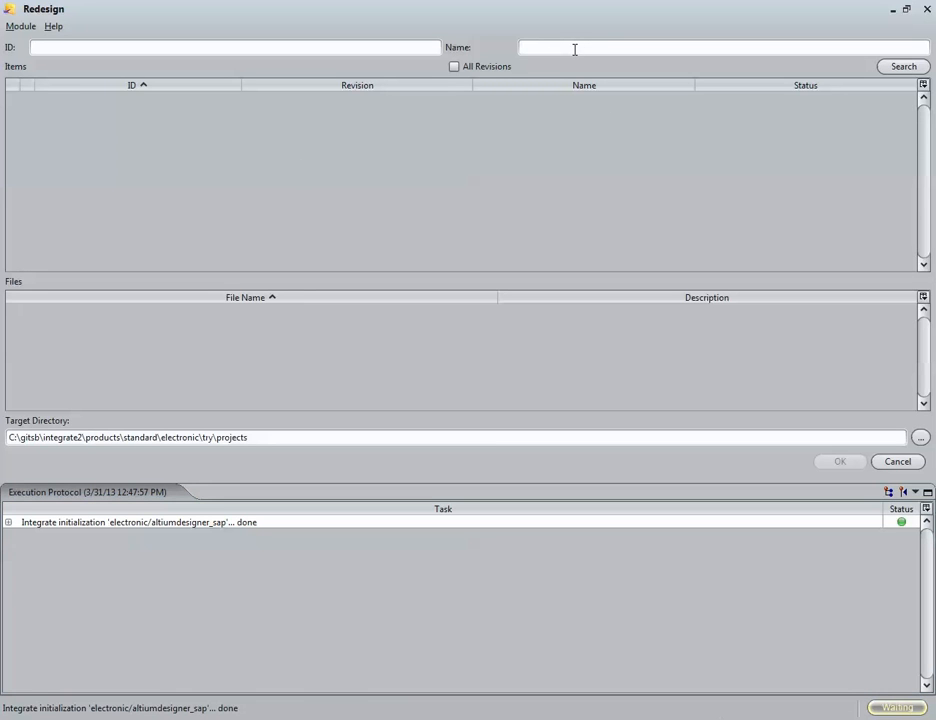
click(899, 68)
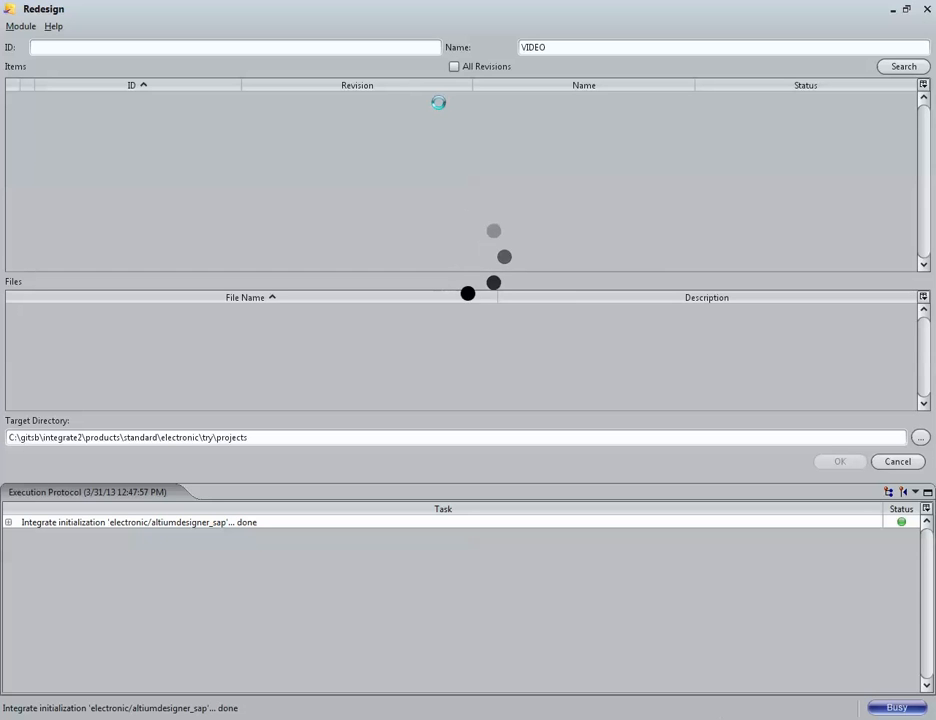
text(1)
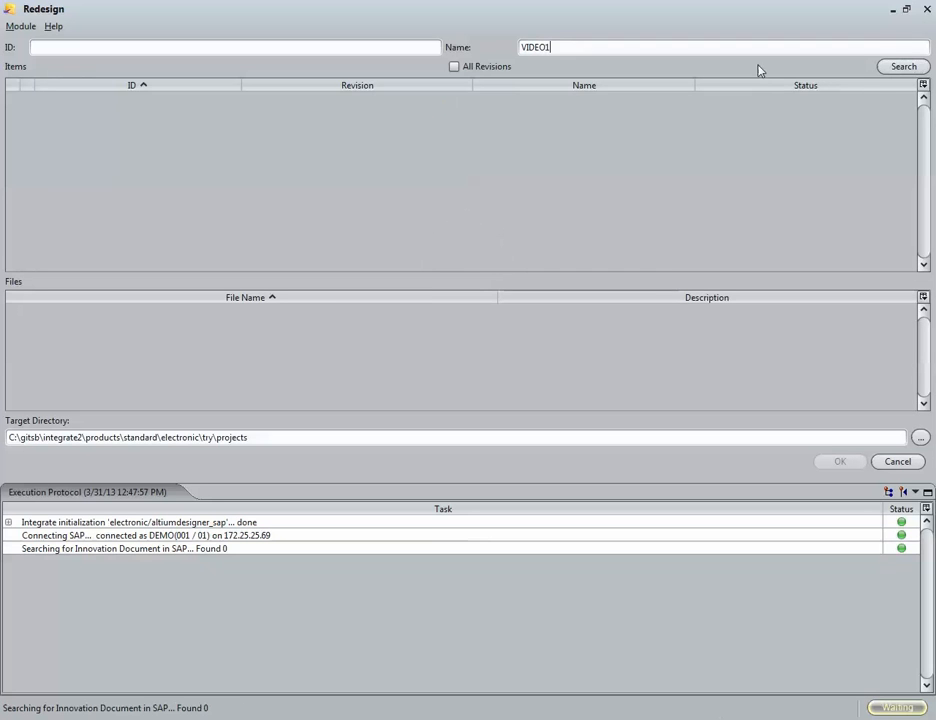
click(901, 69)
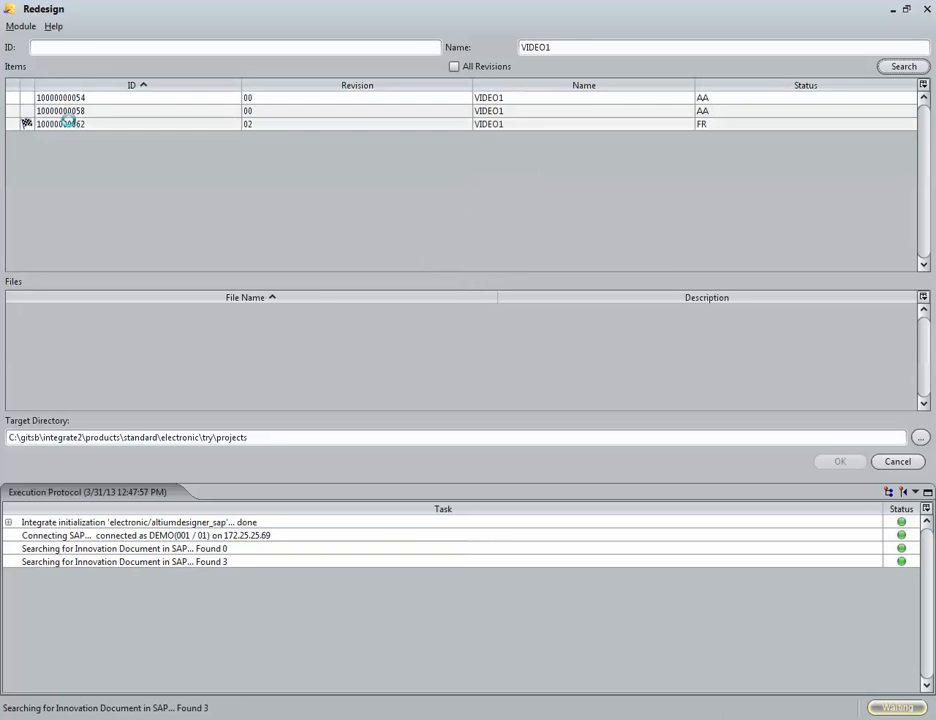
click(65, 123)
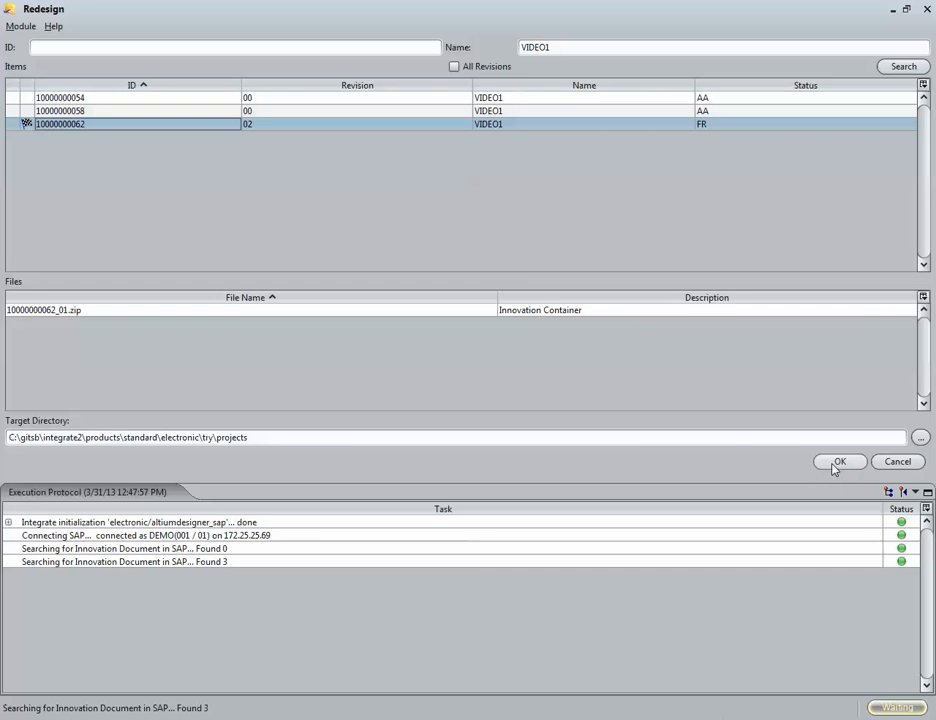
click(691, 312)
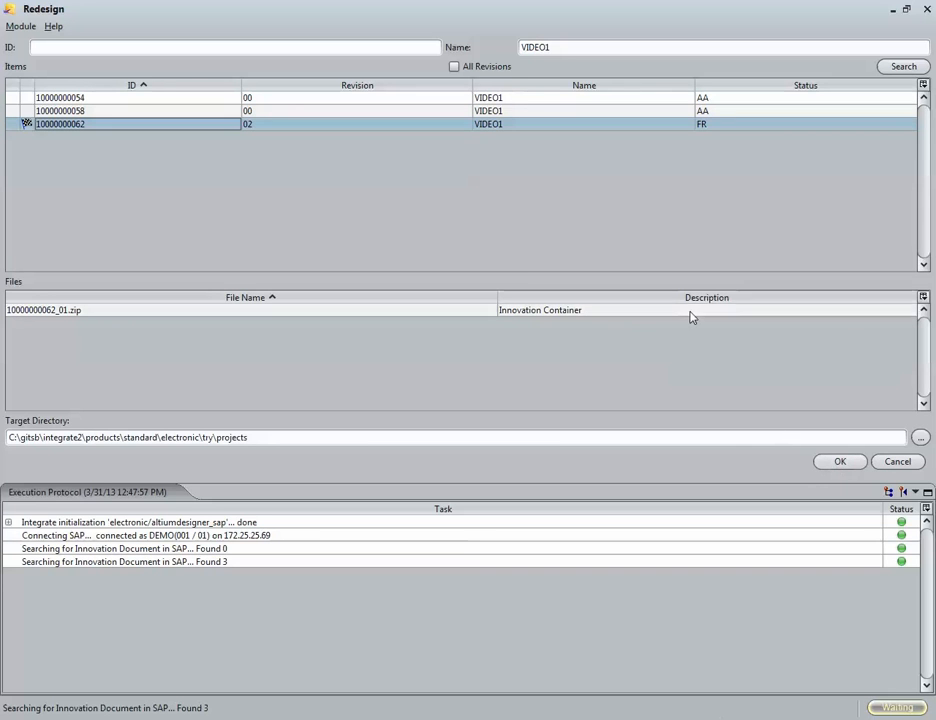
click(367, 437)
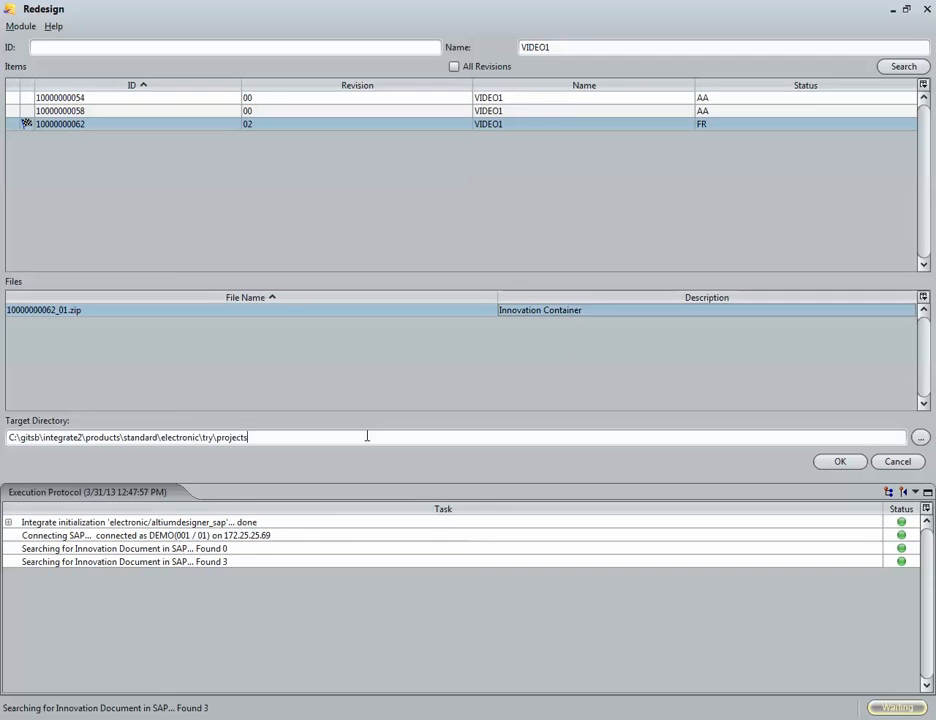
click(838, 463)
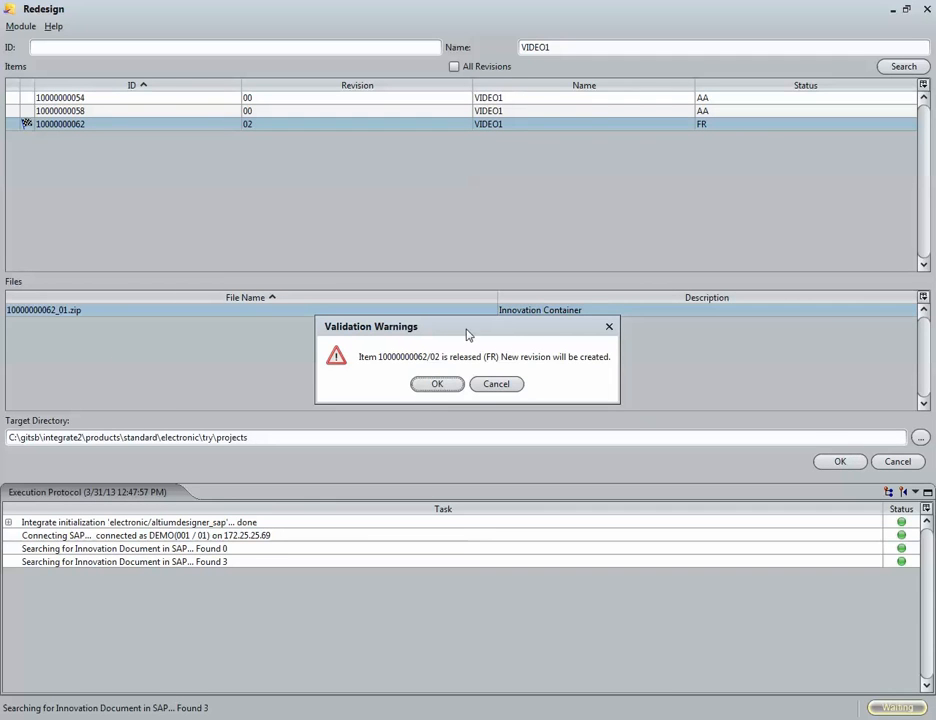
drag(467, 335, 495, 352)
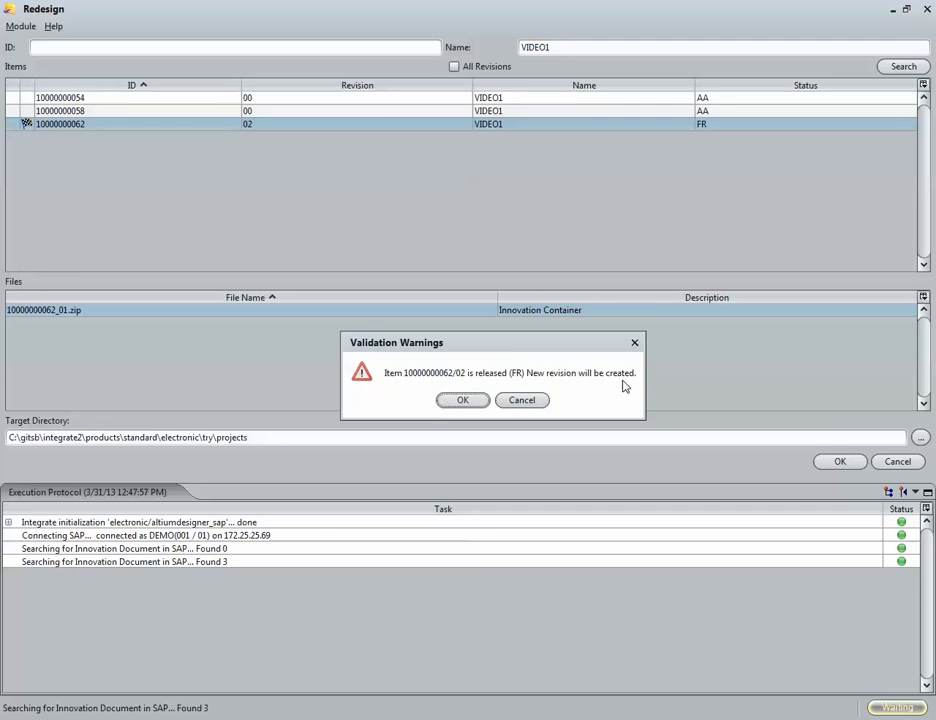
click(459, 401)
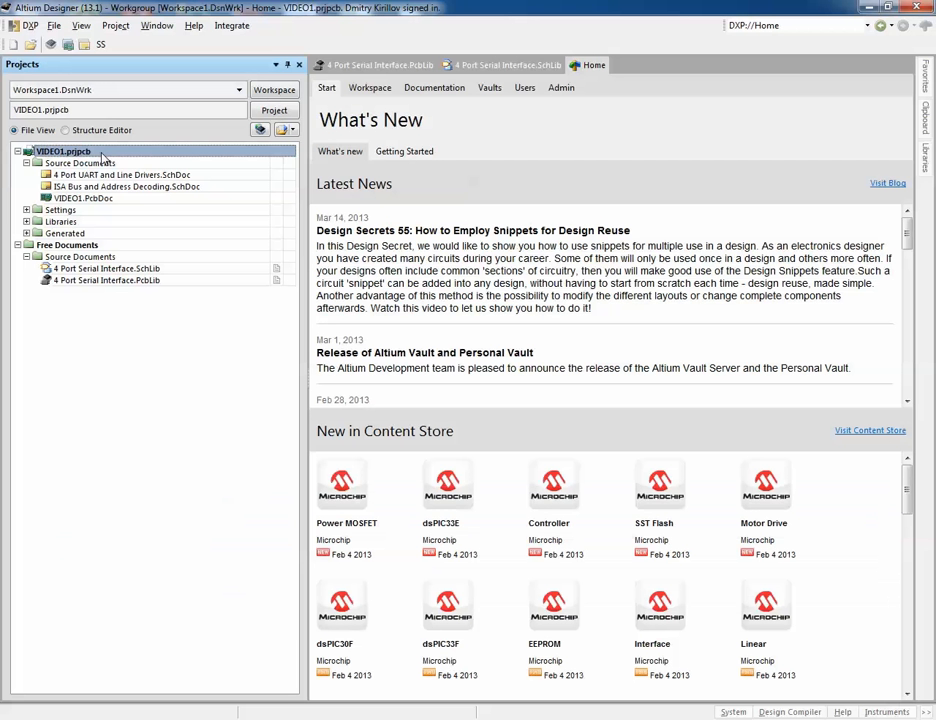
Step: Open the VIDEO1 project options and inspect the INNO revision parameter among the project parameters
right_click(103, 157)
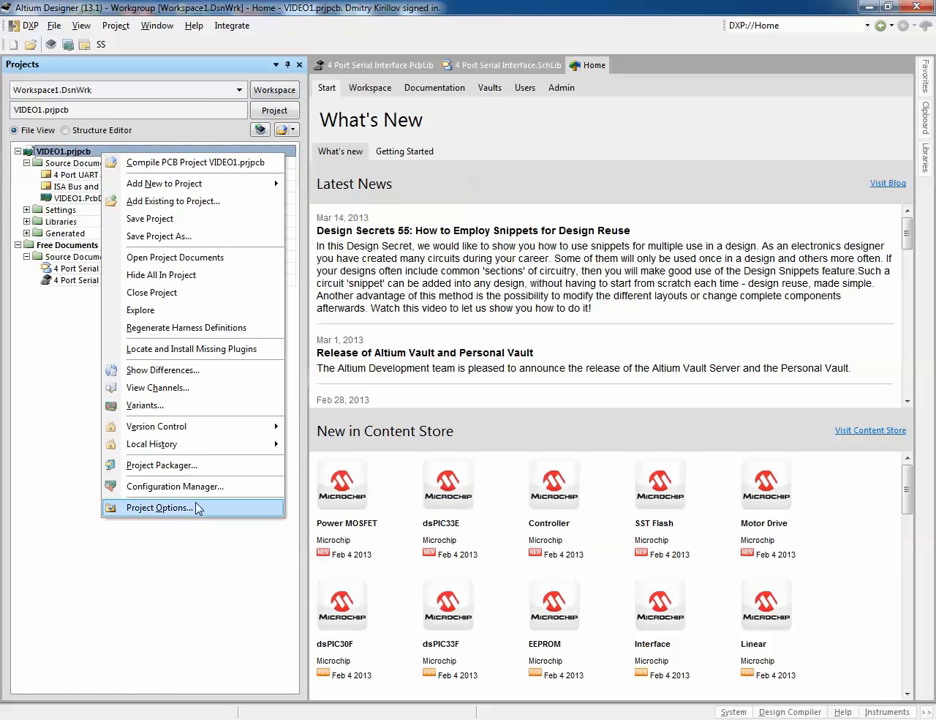
click(160, 508)
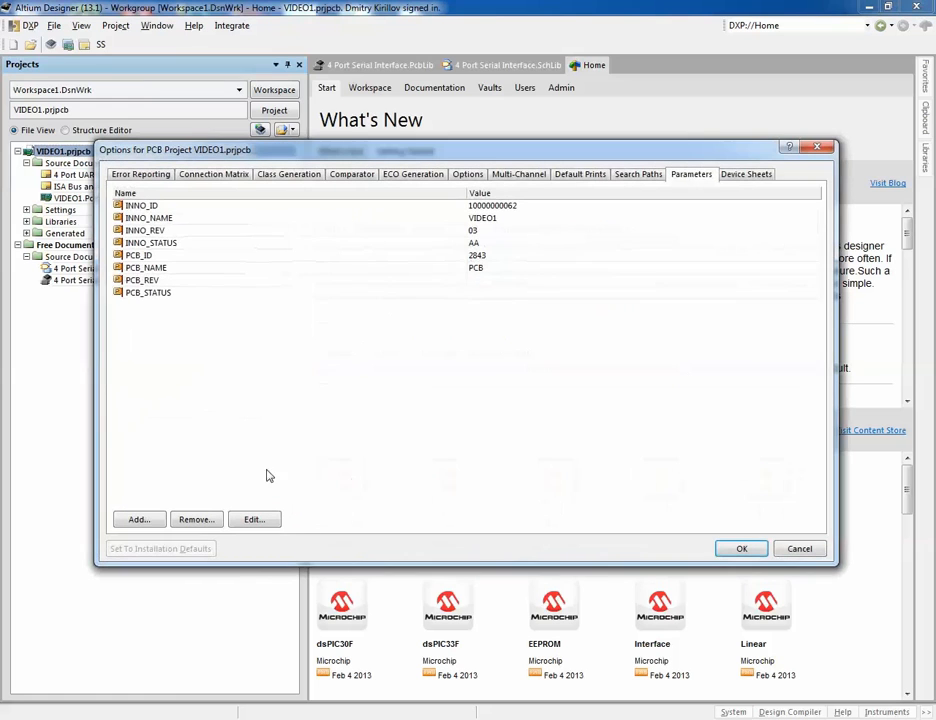
click(491, 230)
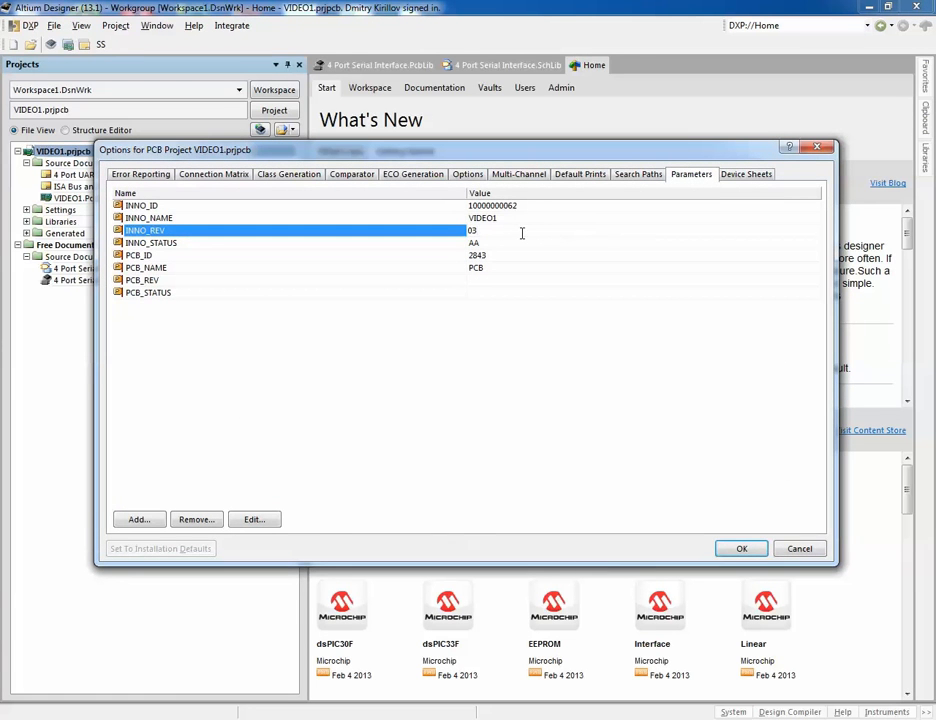
click(741, 548)
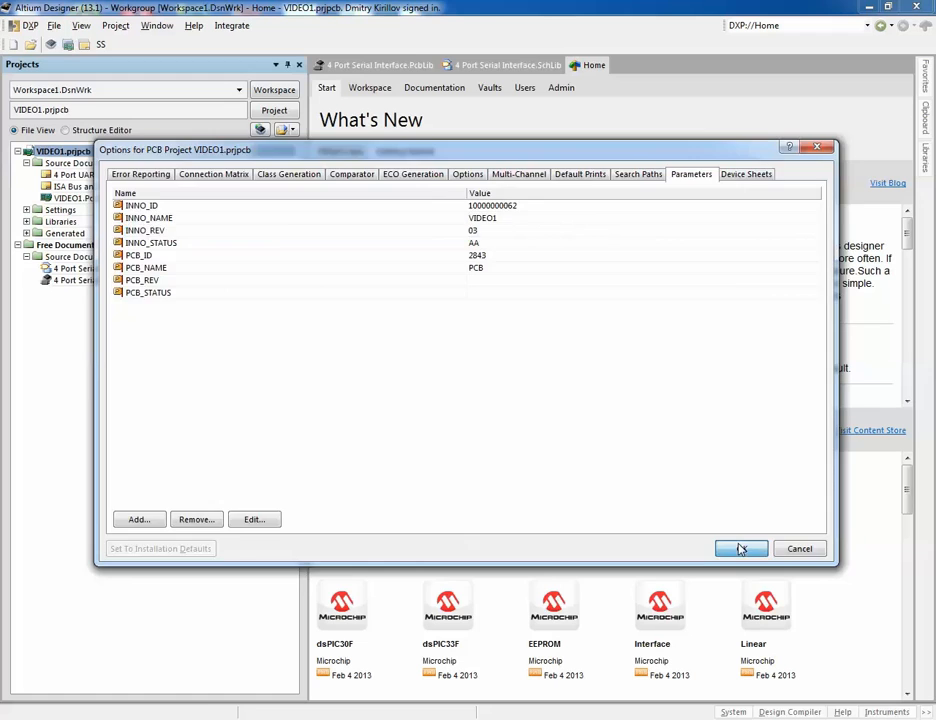